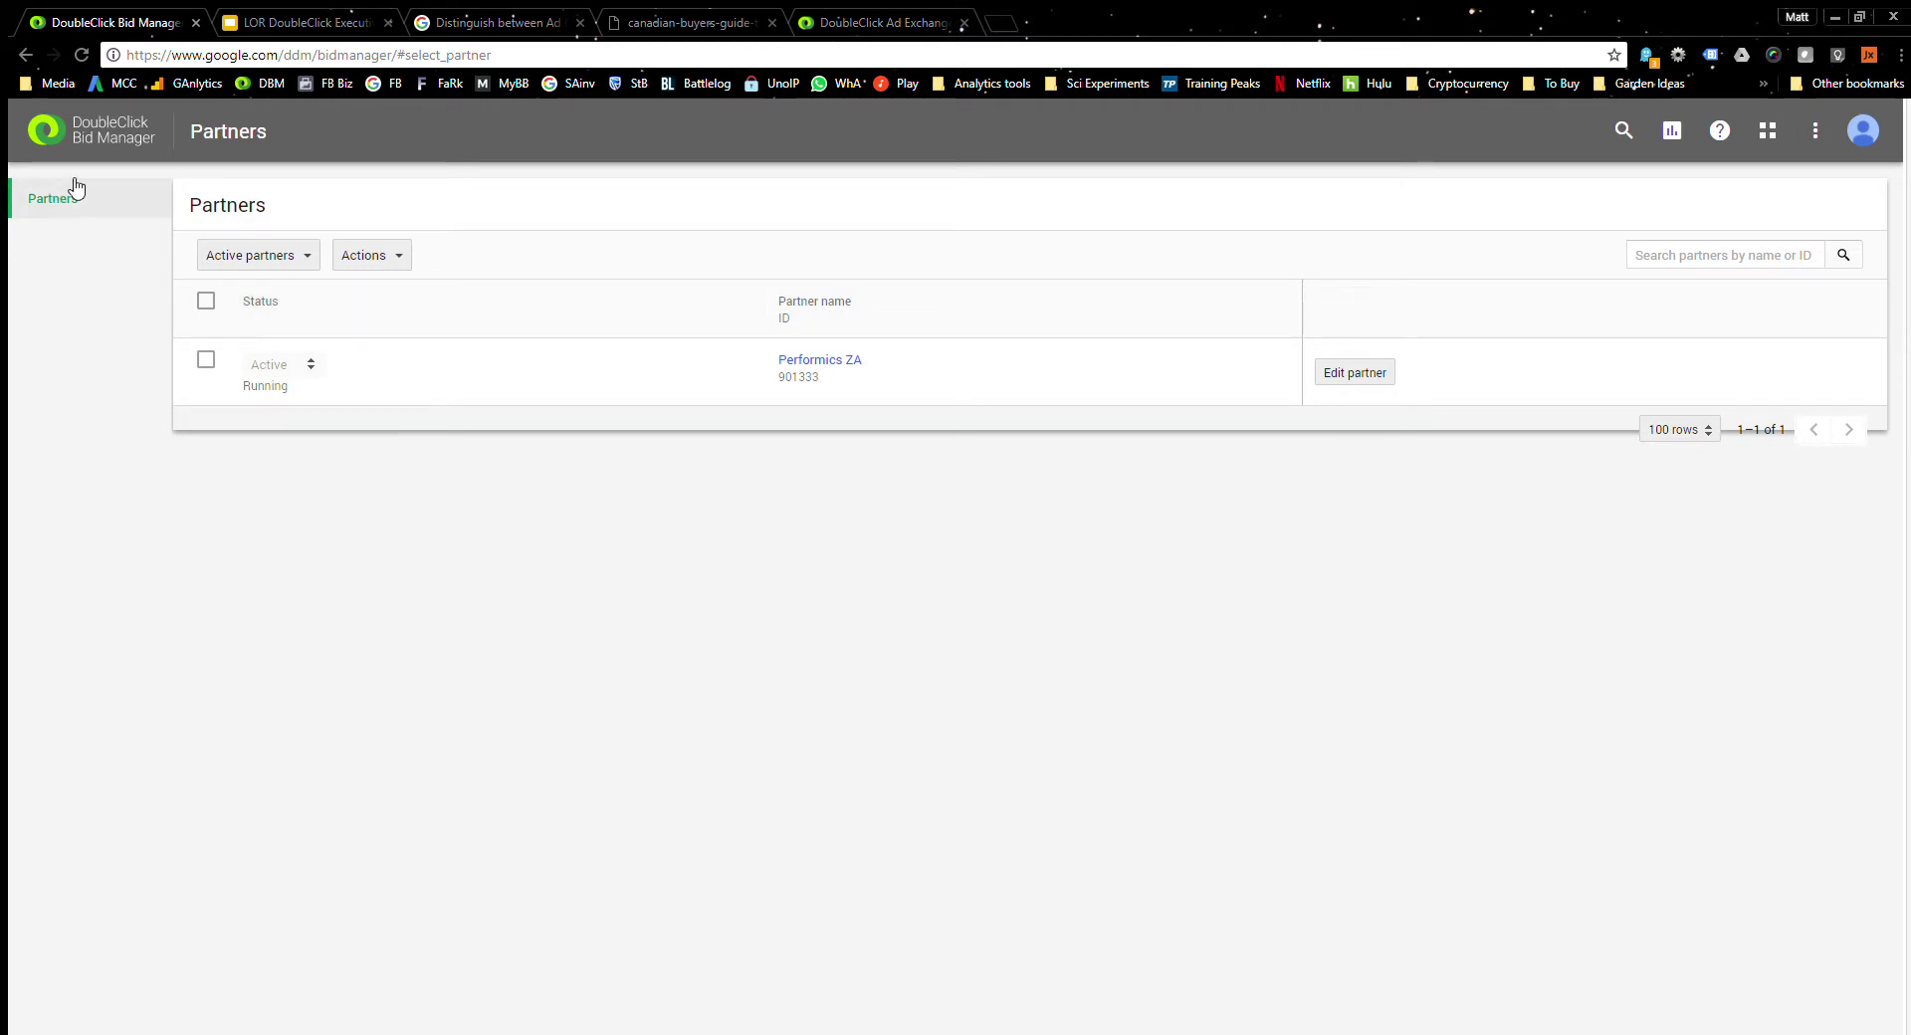
Open the inventory Marketplace for the partner Performics ZA.
left_click(819, 361)
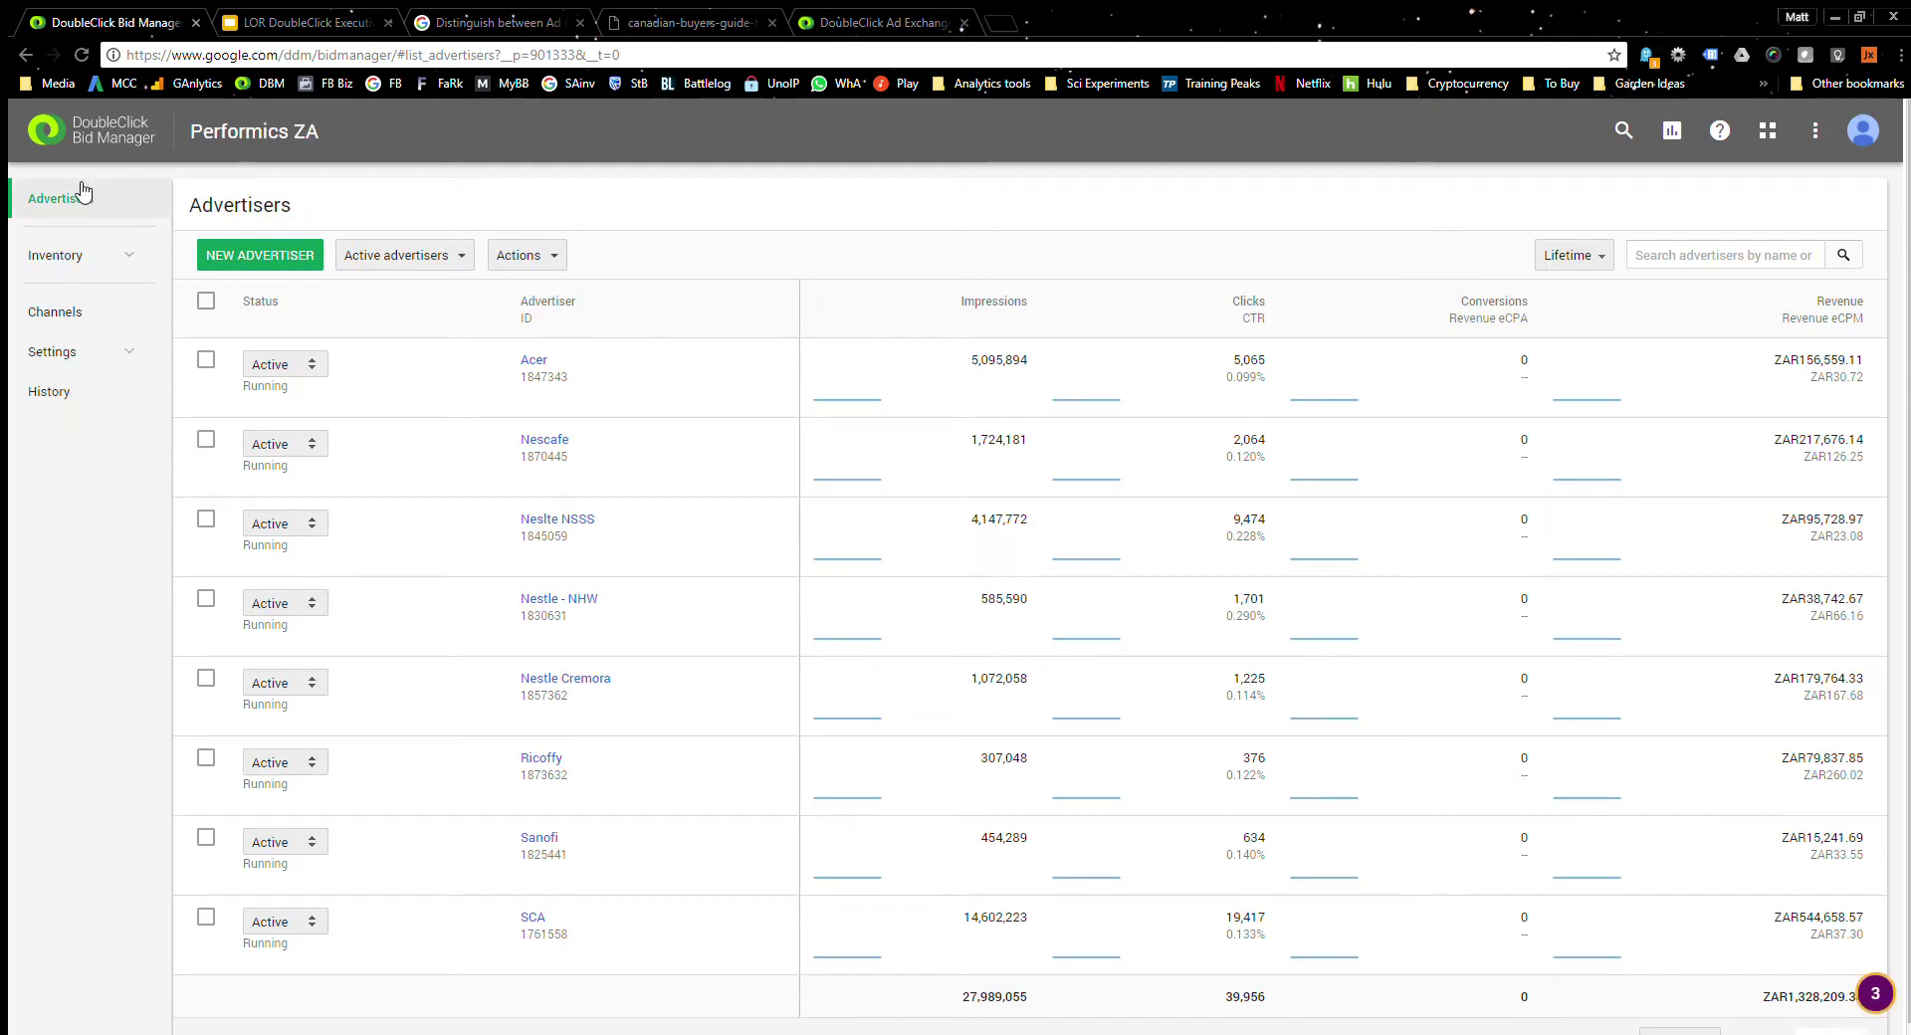
left_click(60, 257)
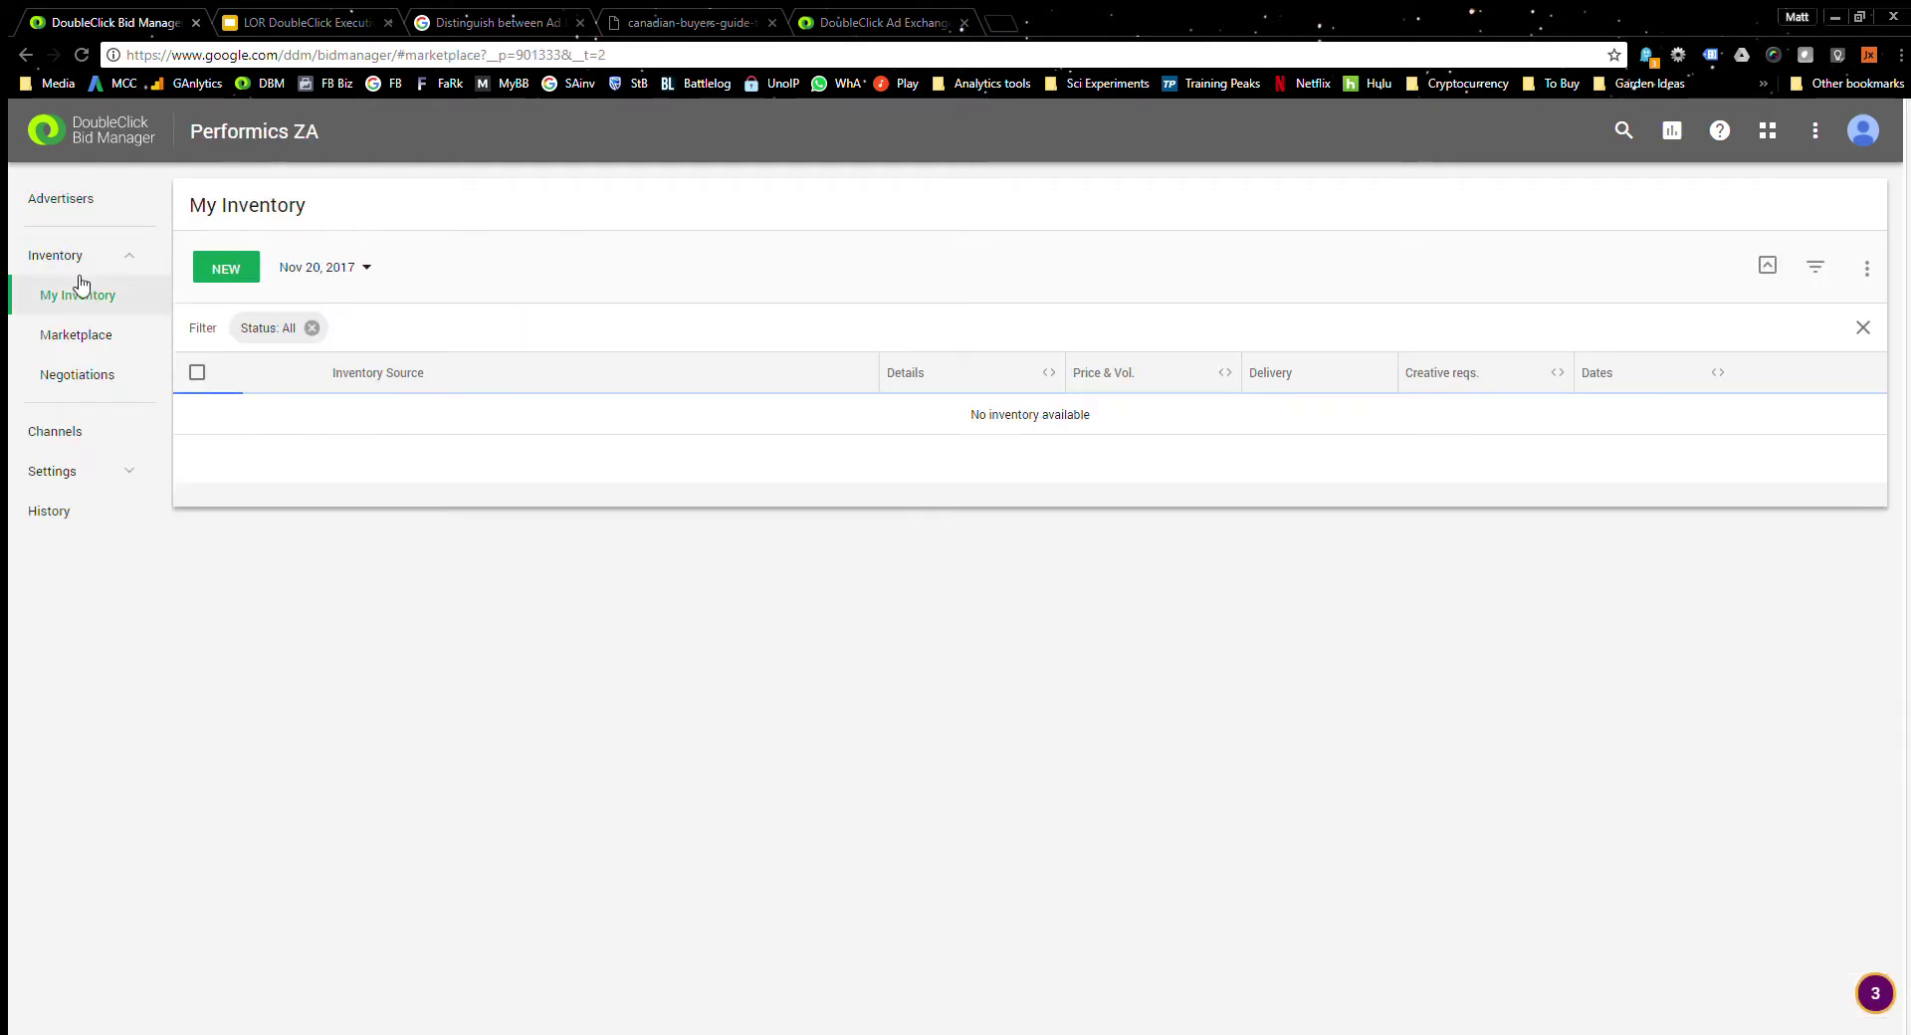
left_click(71, 335)
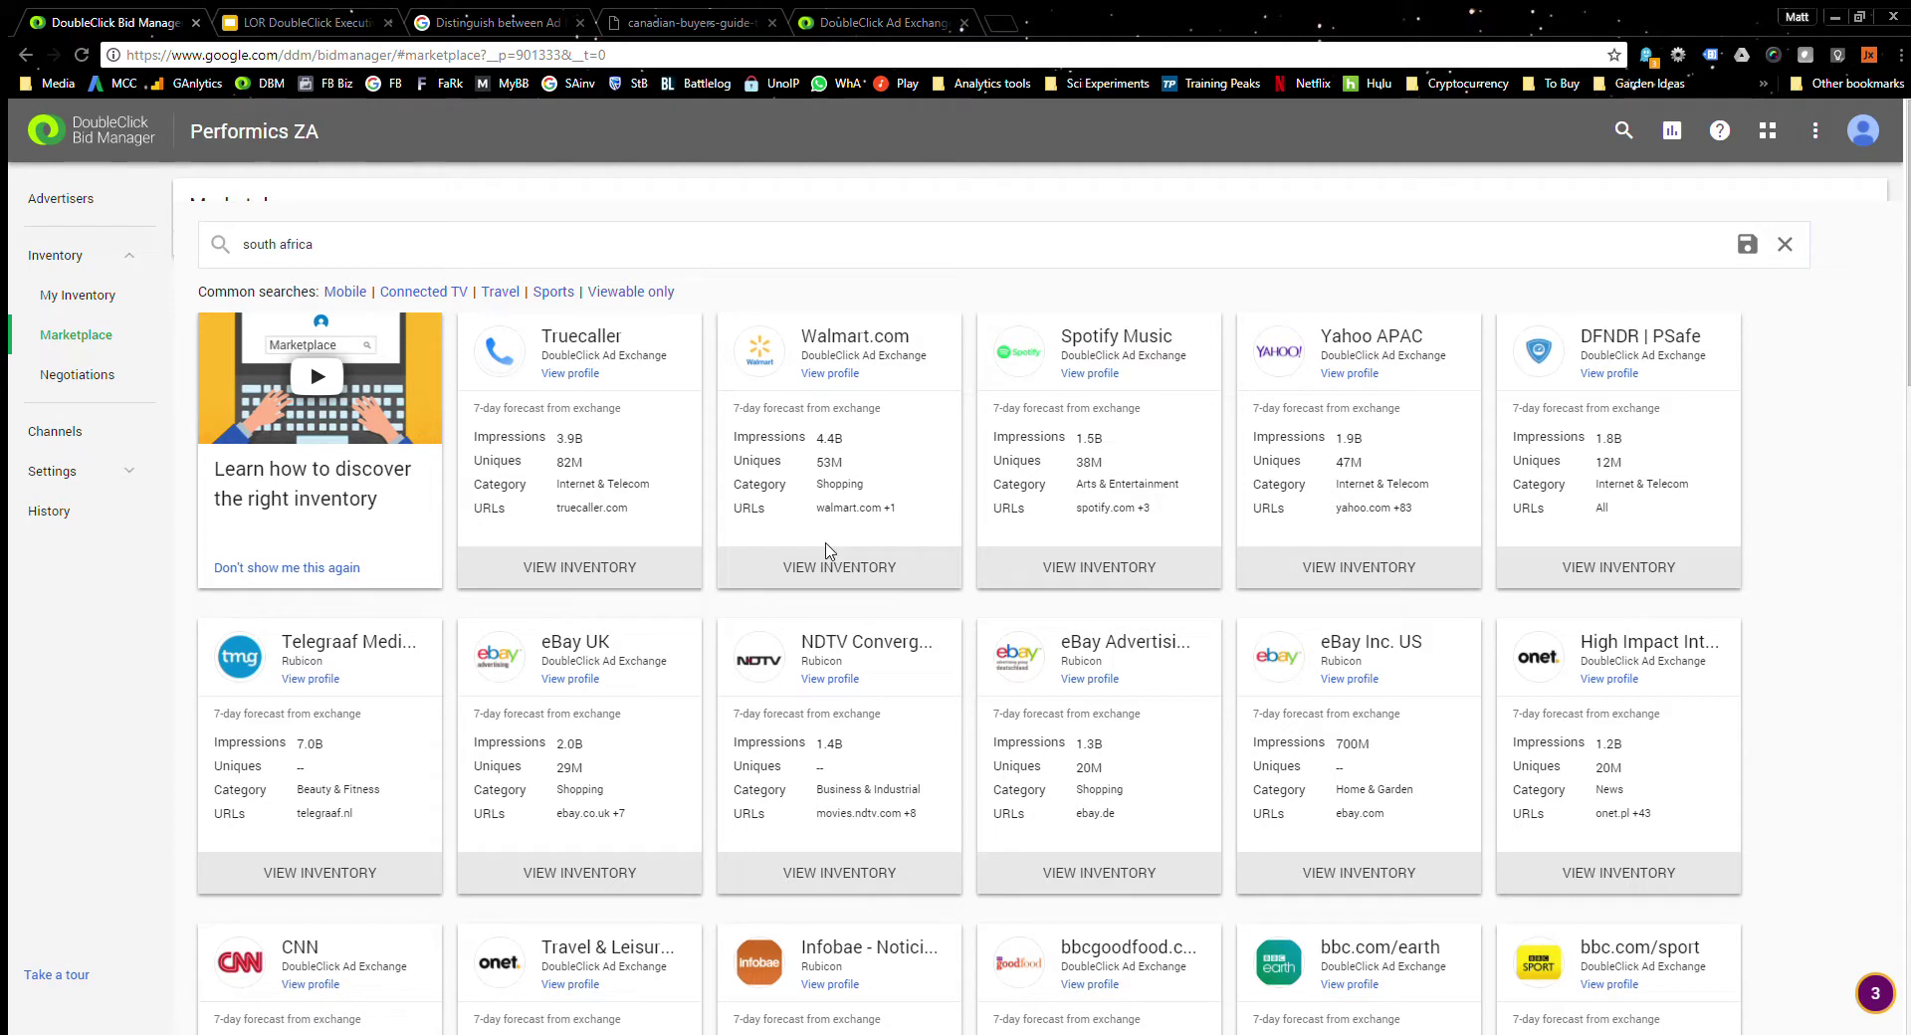
Filter the Marketplace publishers by user geo South Africa.
left_click(349, 249)
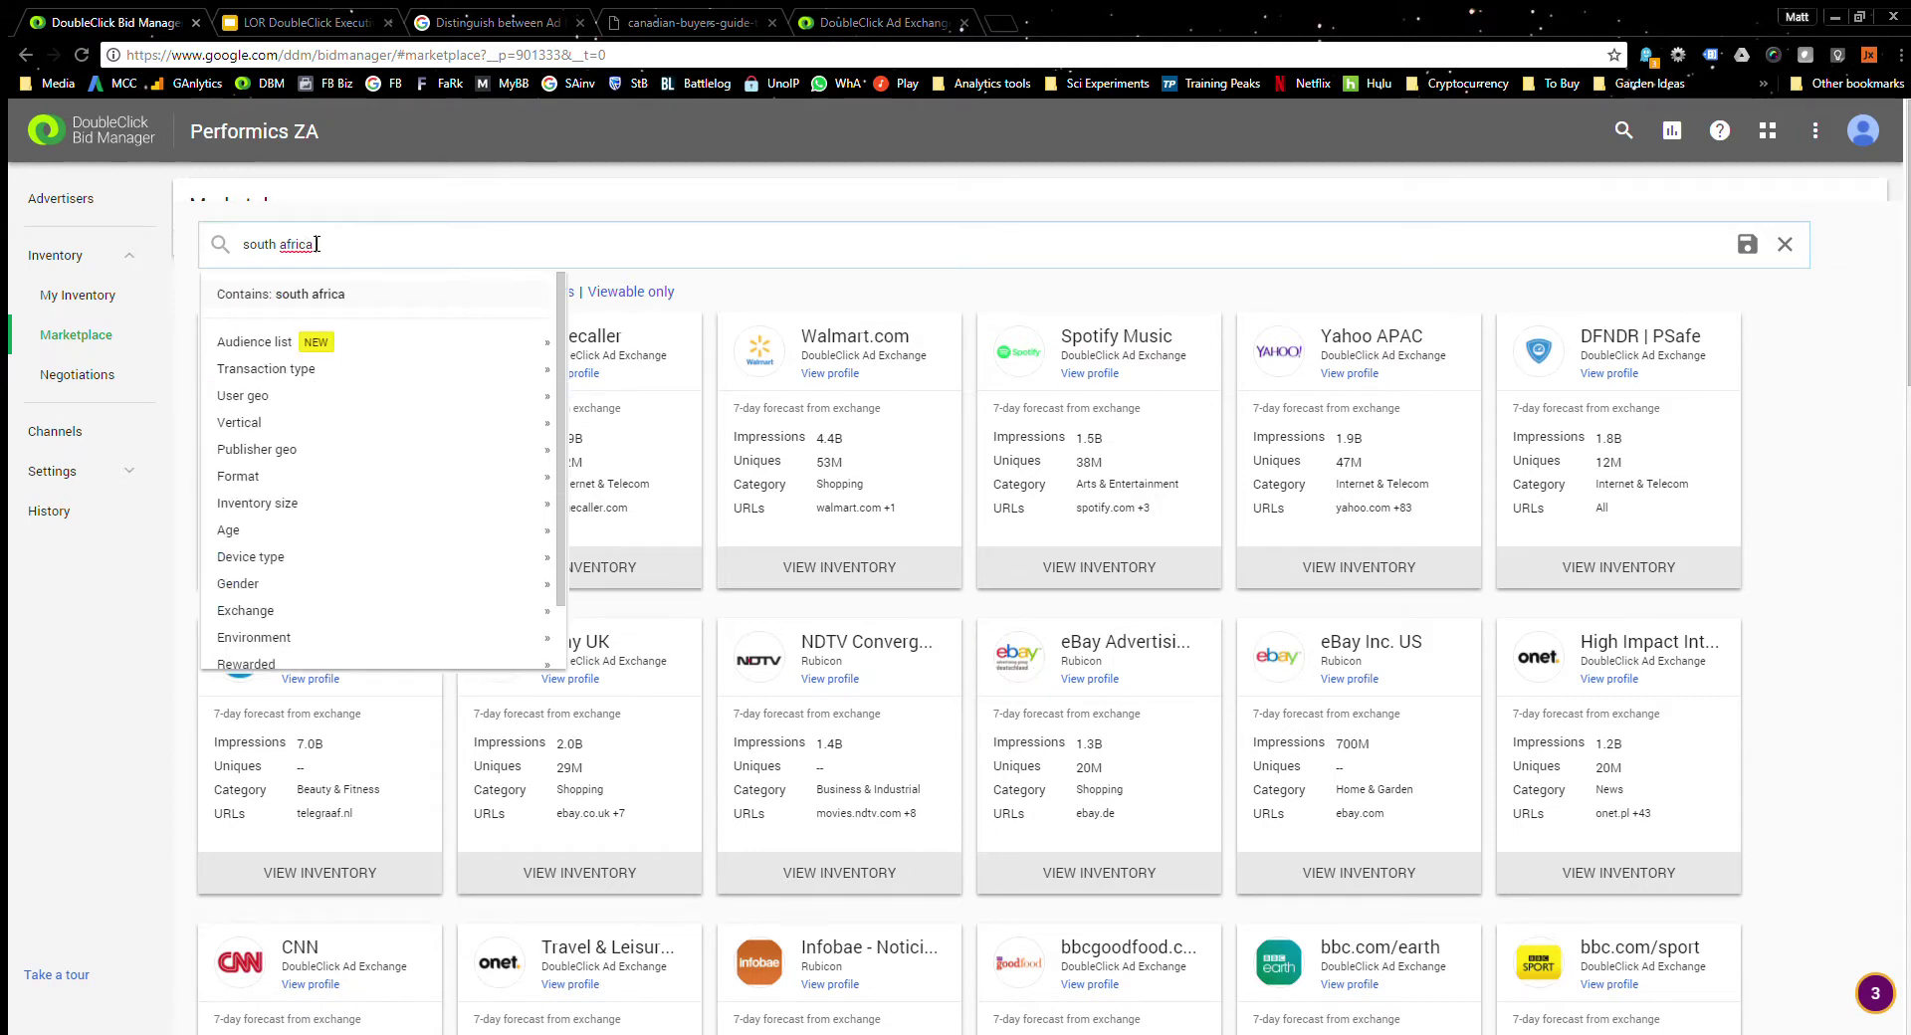
left_click(299, 396)
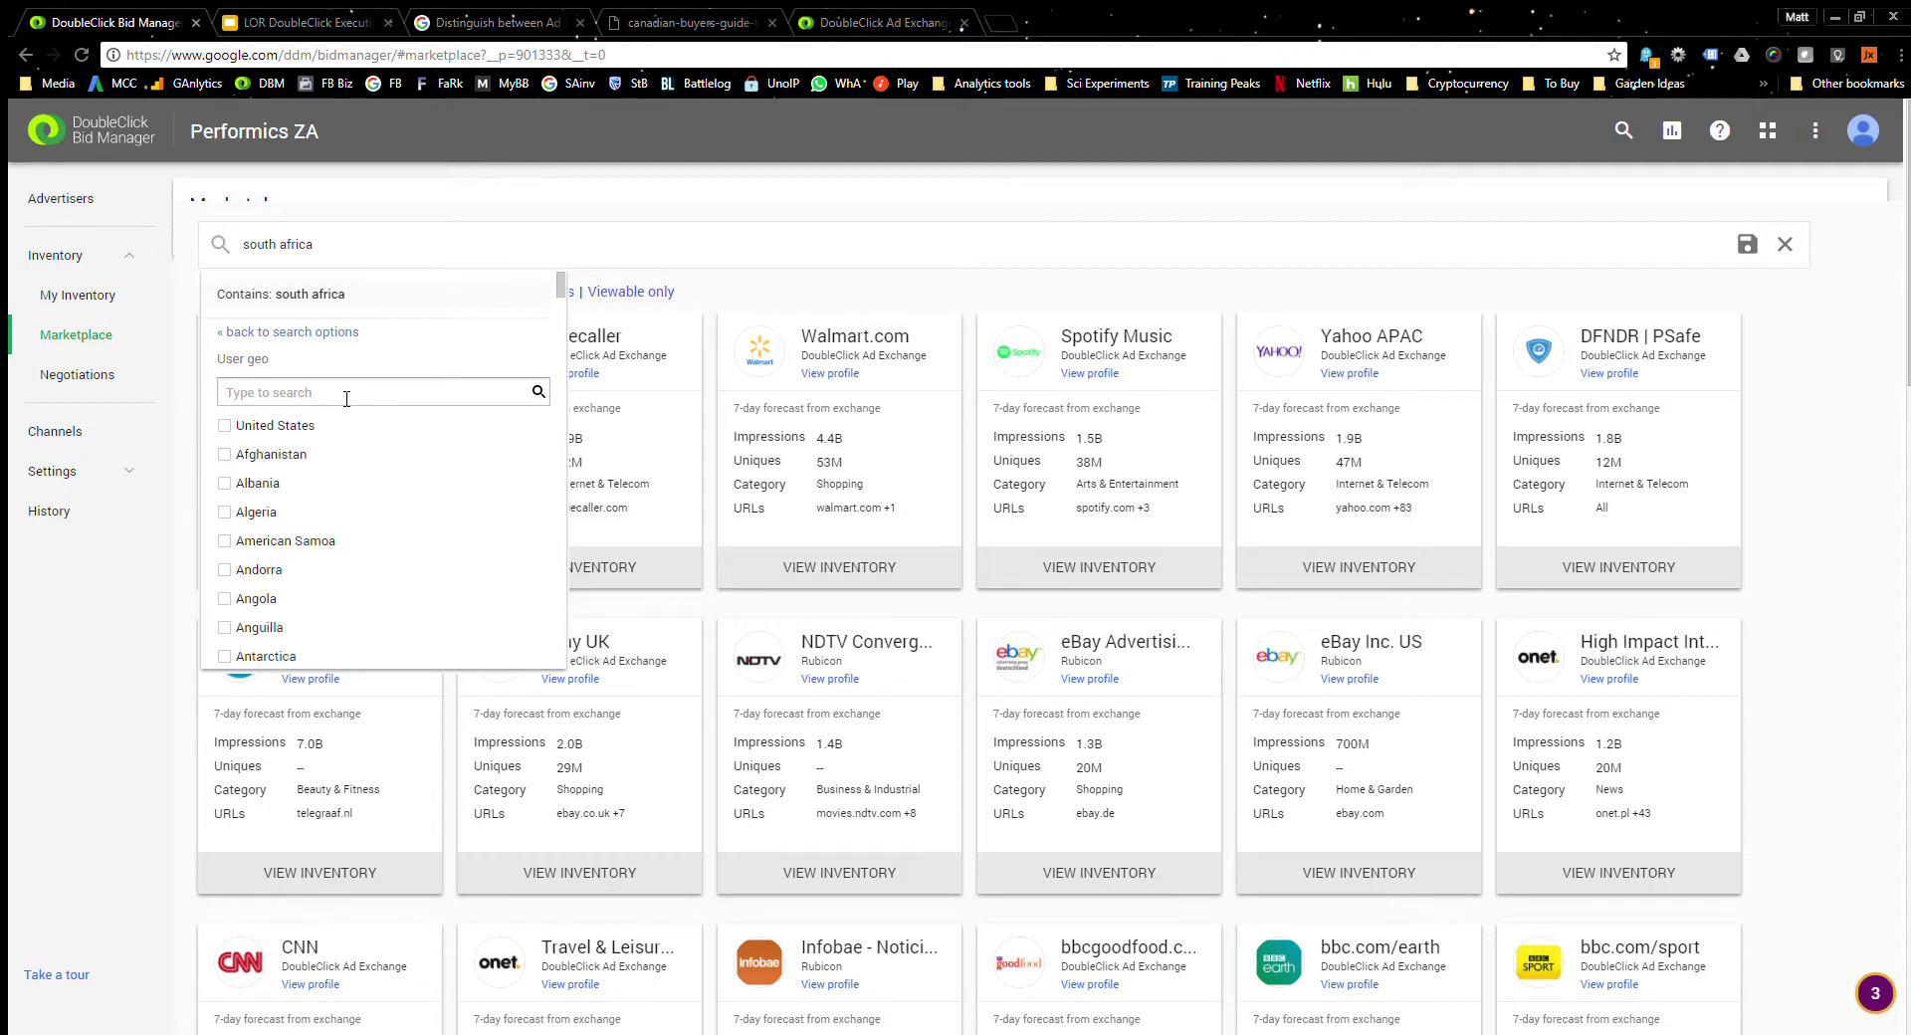
left_click(336, 398)
type("south africa")
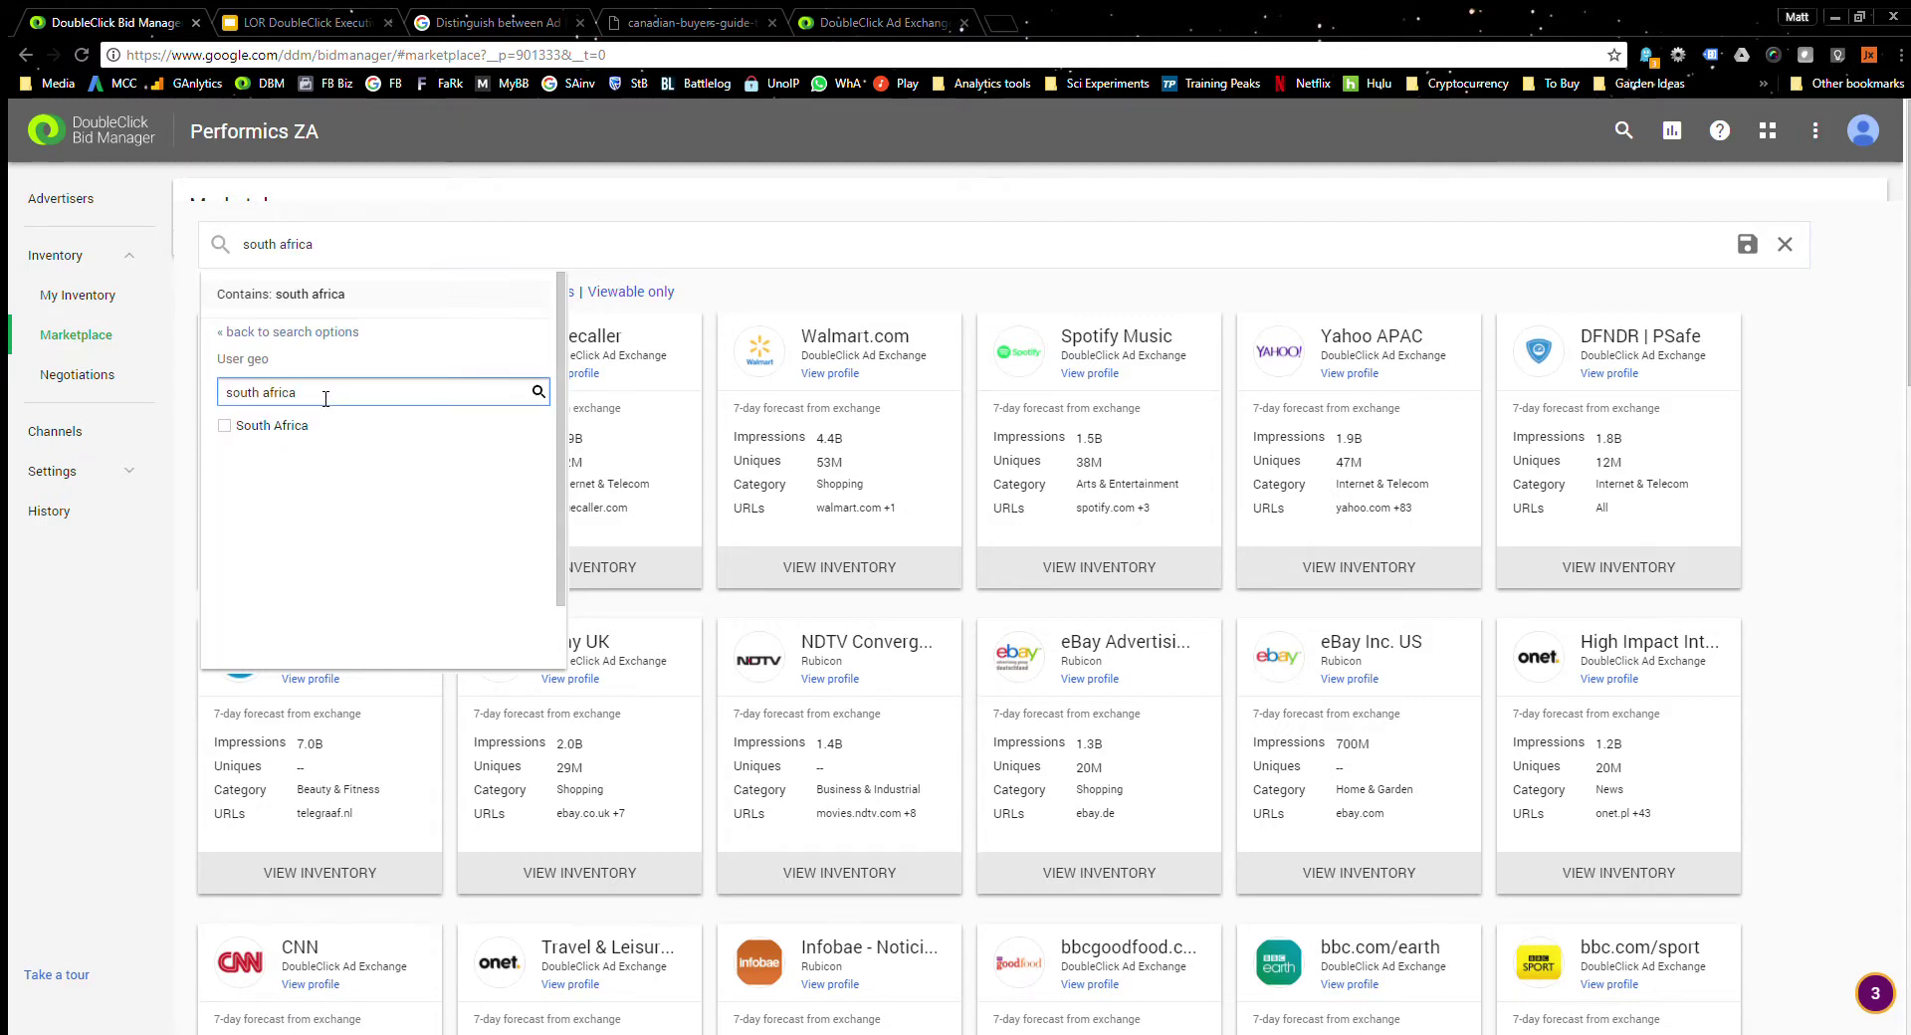
left_click(271, 426)
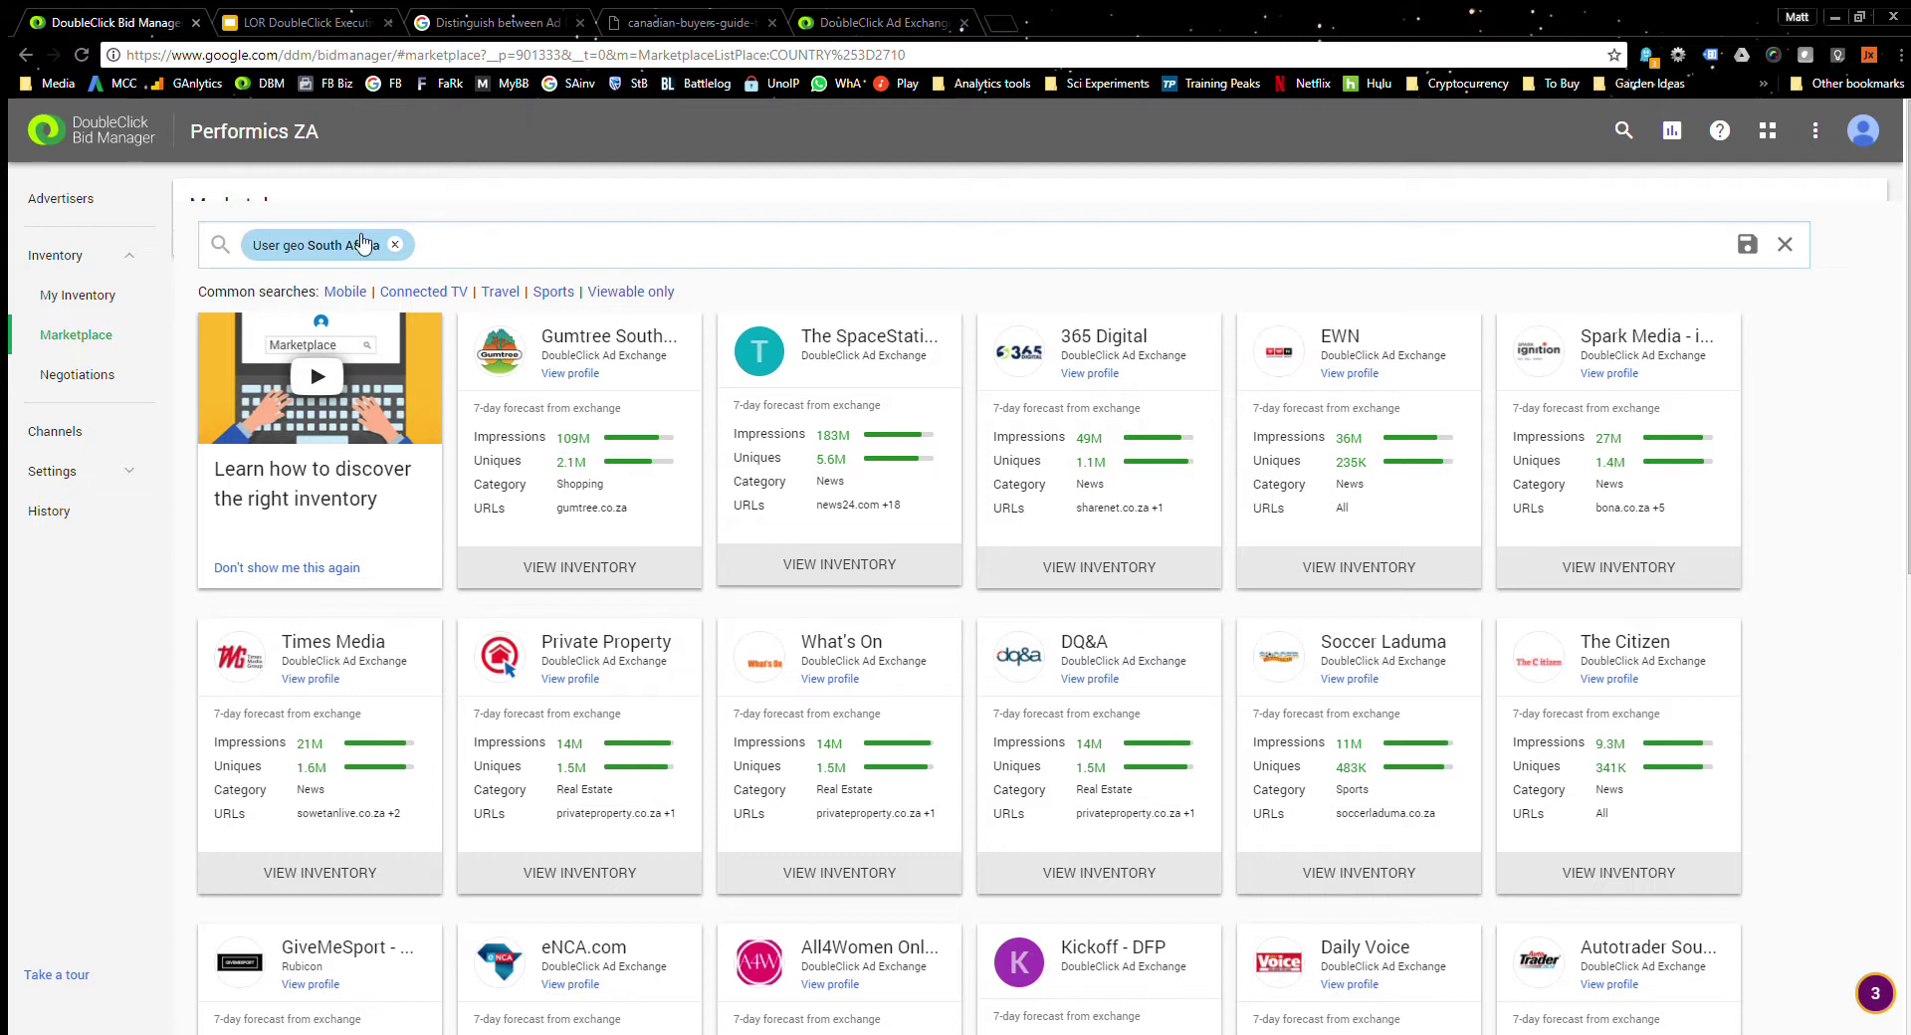
Look through the South African publishers and narrow the Marketplace search to "fast company".
scroll(930, 694, "down", 8)
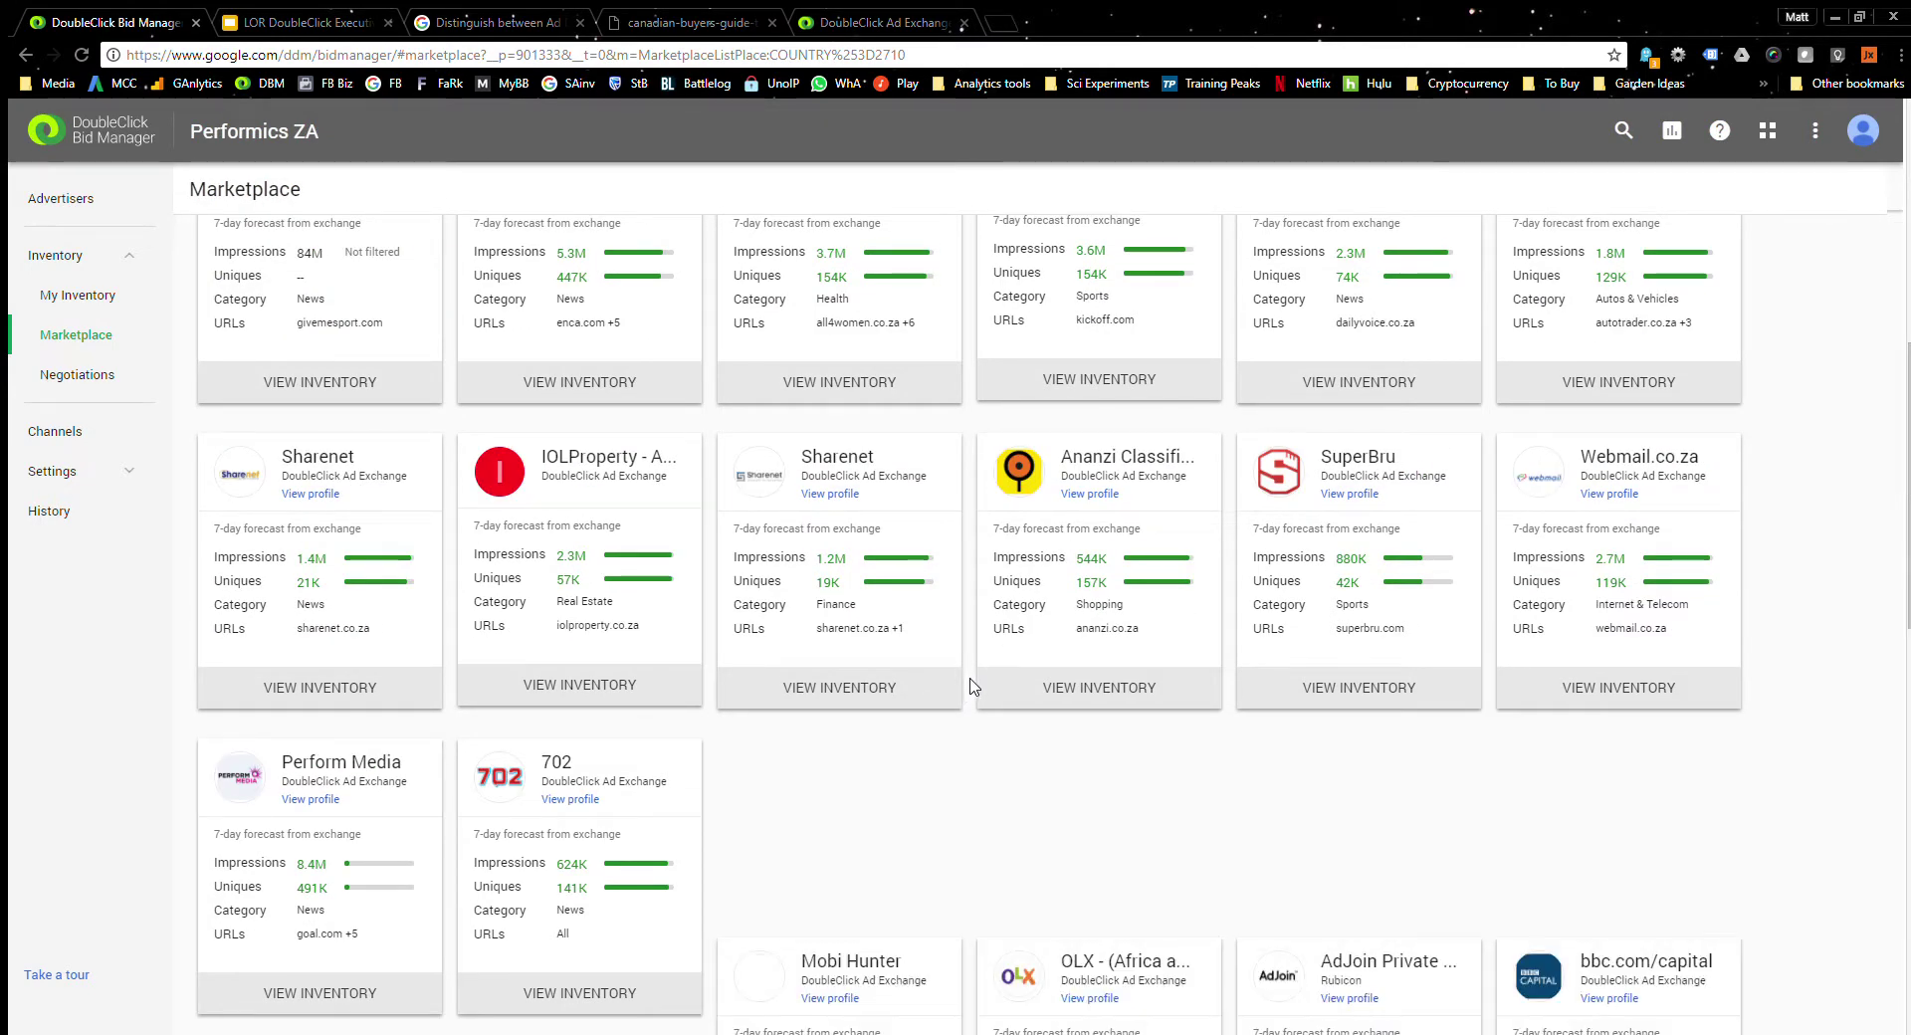
scroll(1067, 703, "down", 4)
scroll(1066, 702, "down", 2)
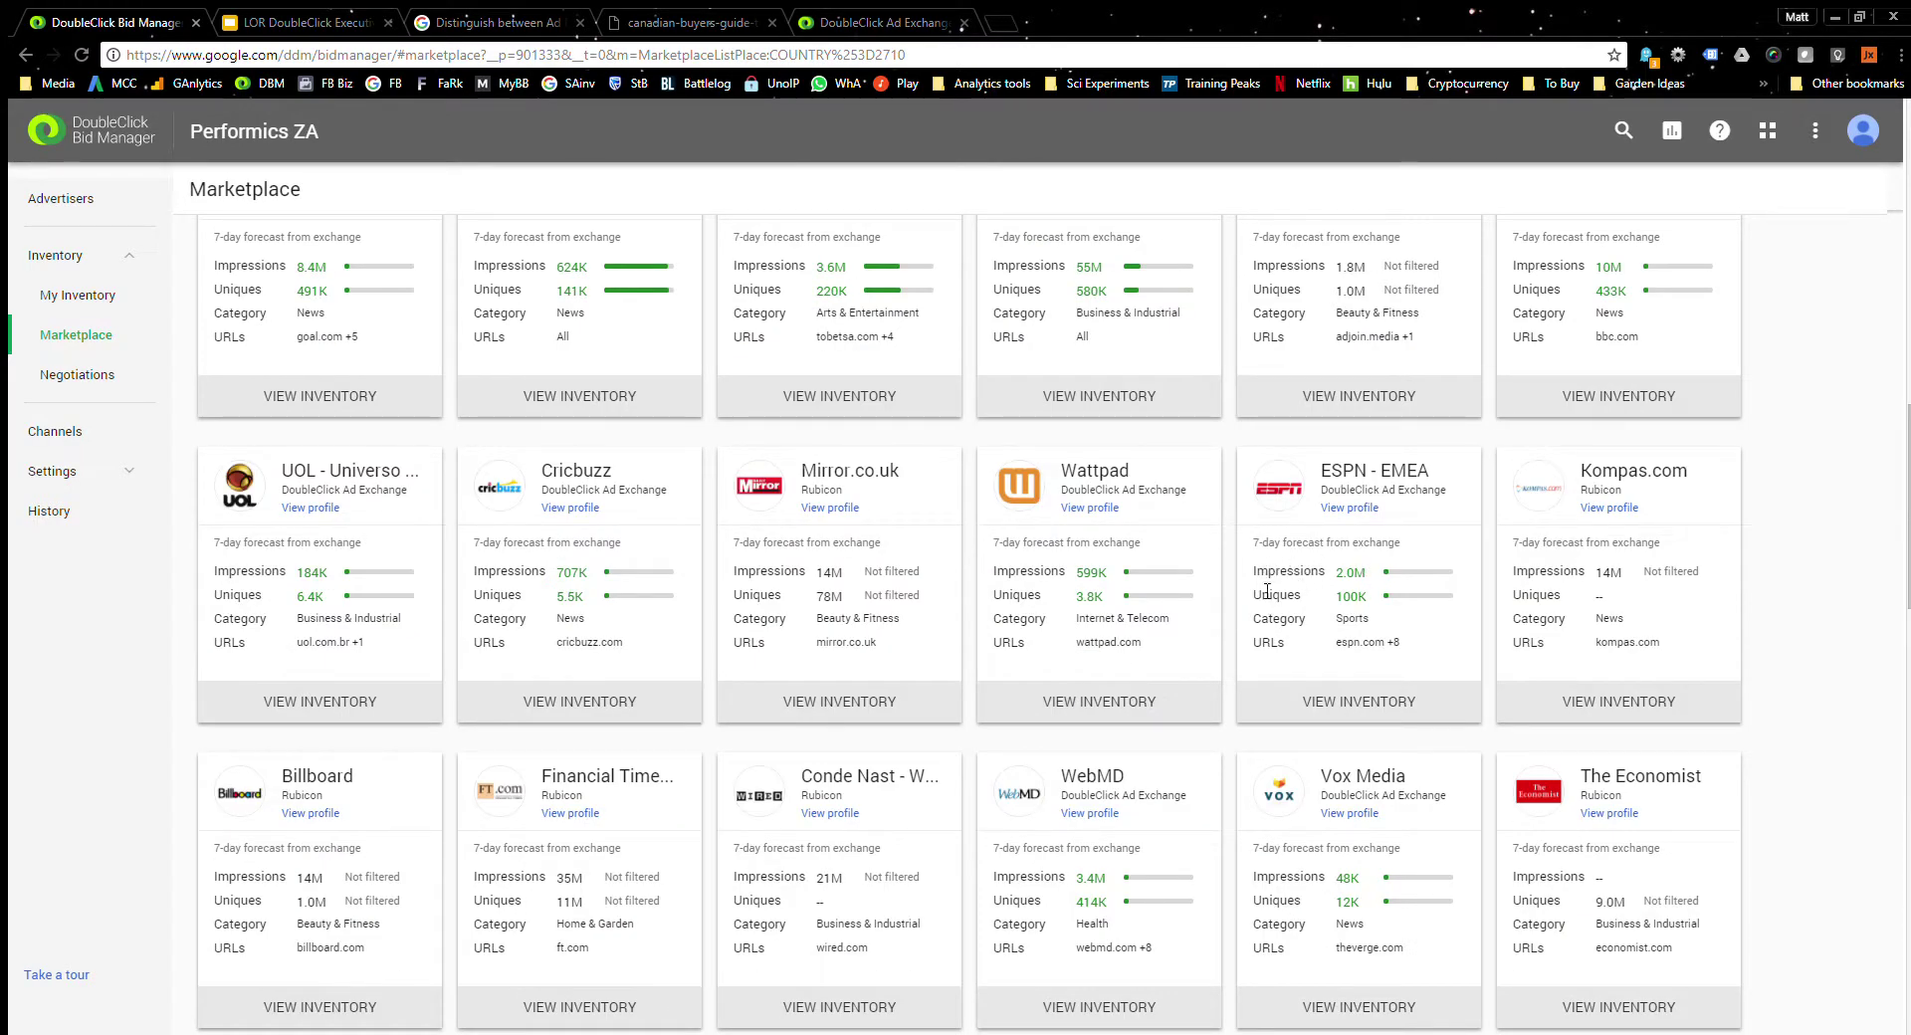
scroll(1025, 682, "down", 1)
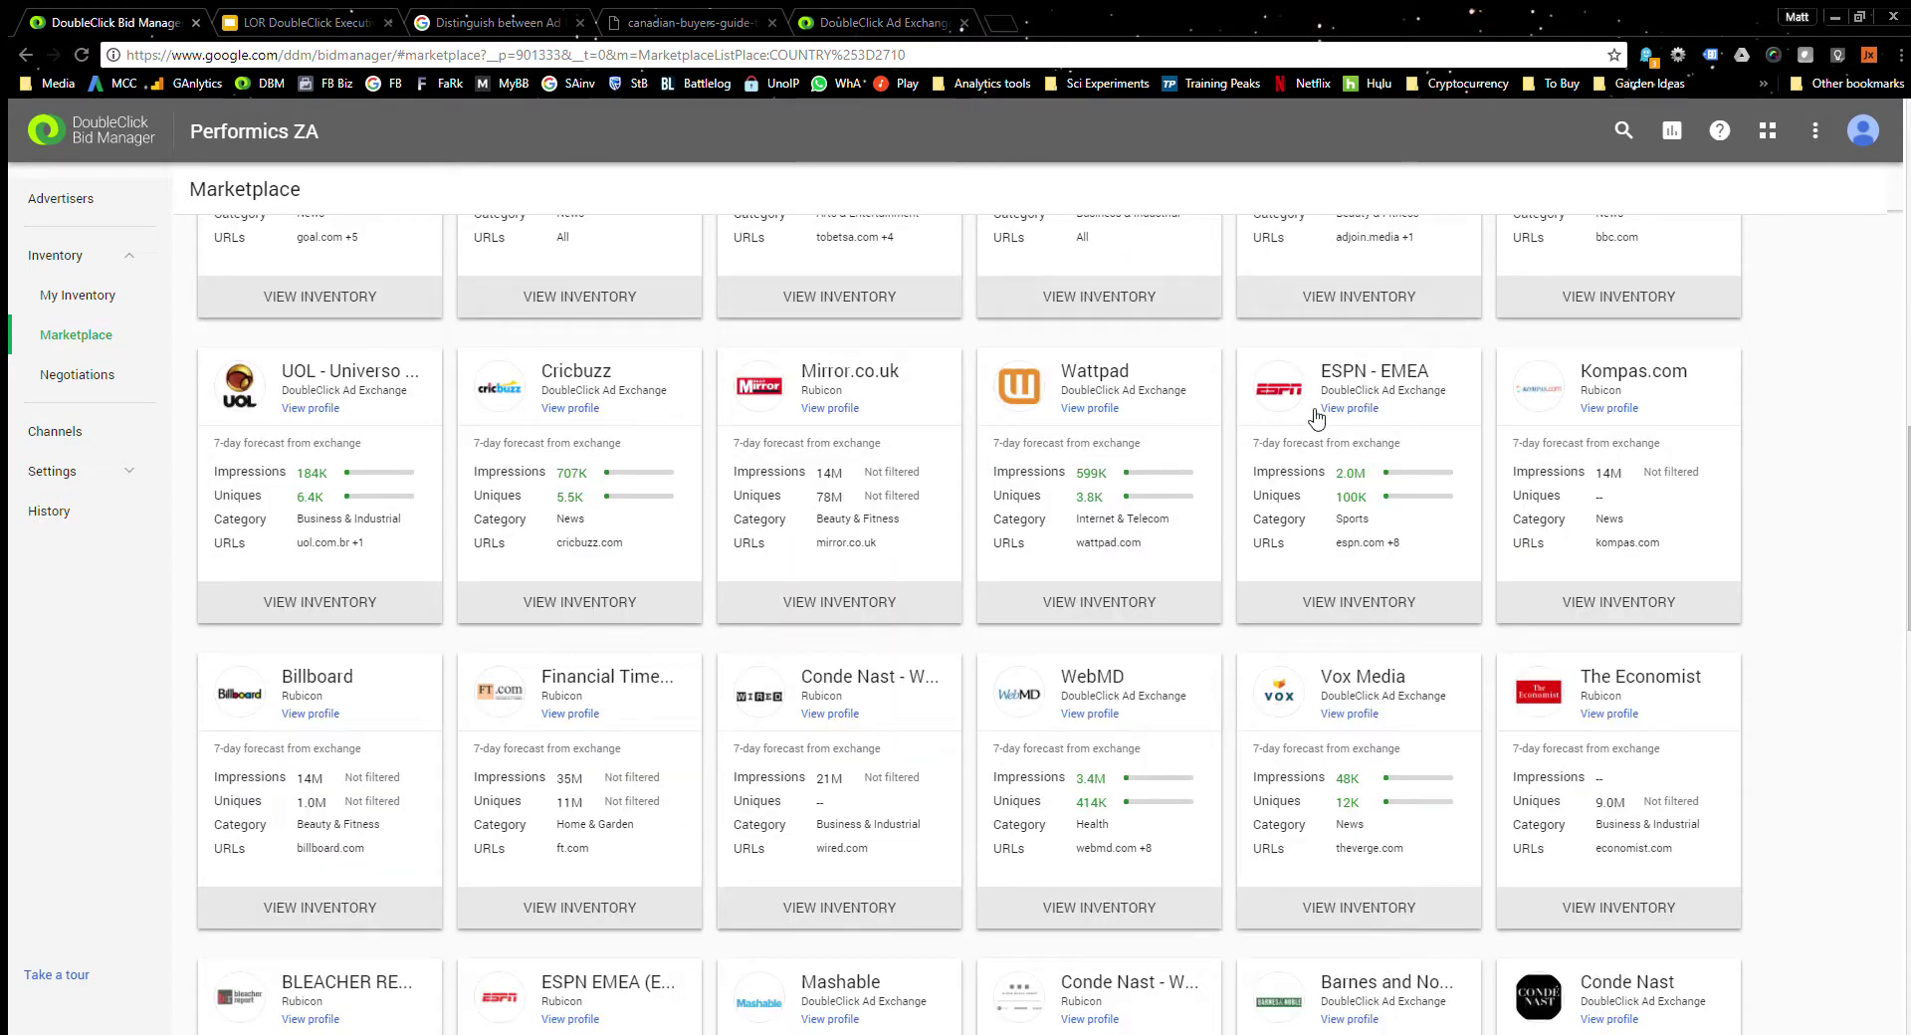
scroll(1305, 474, "up", 10)
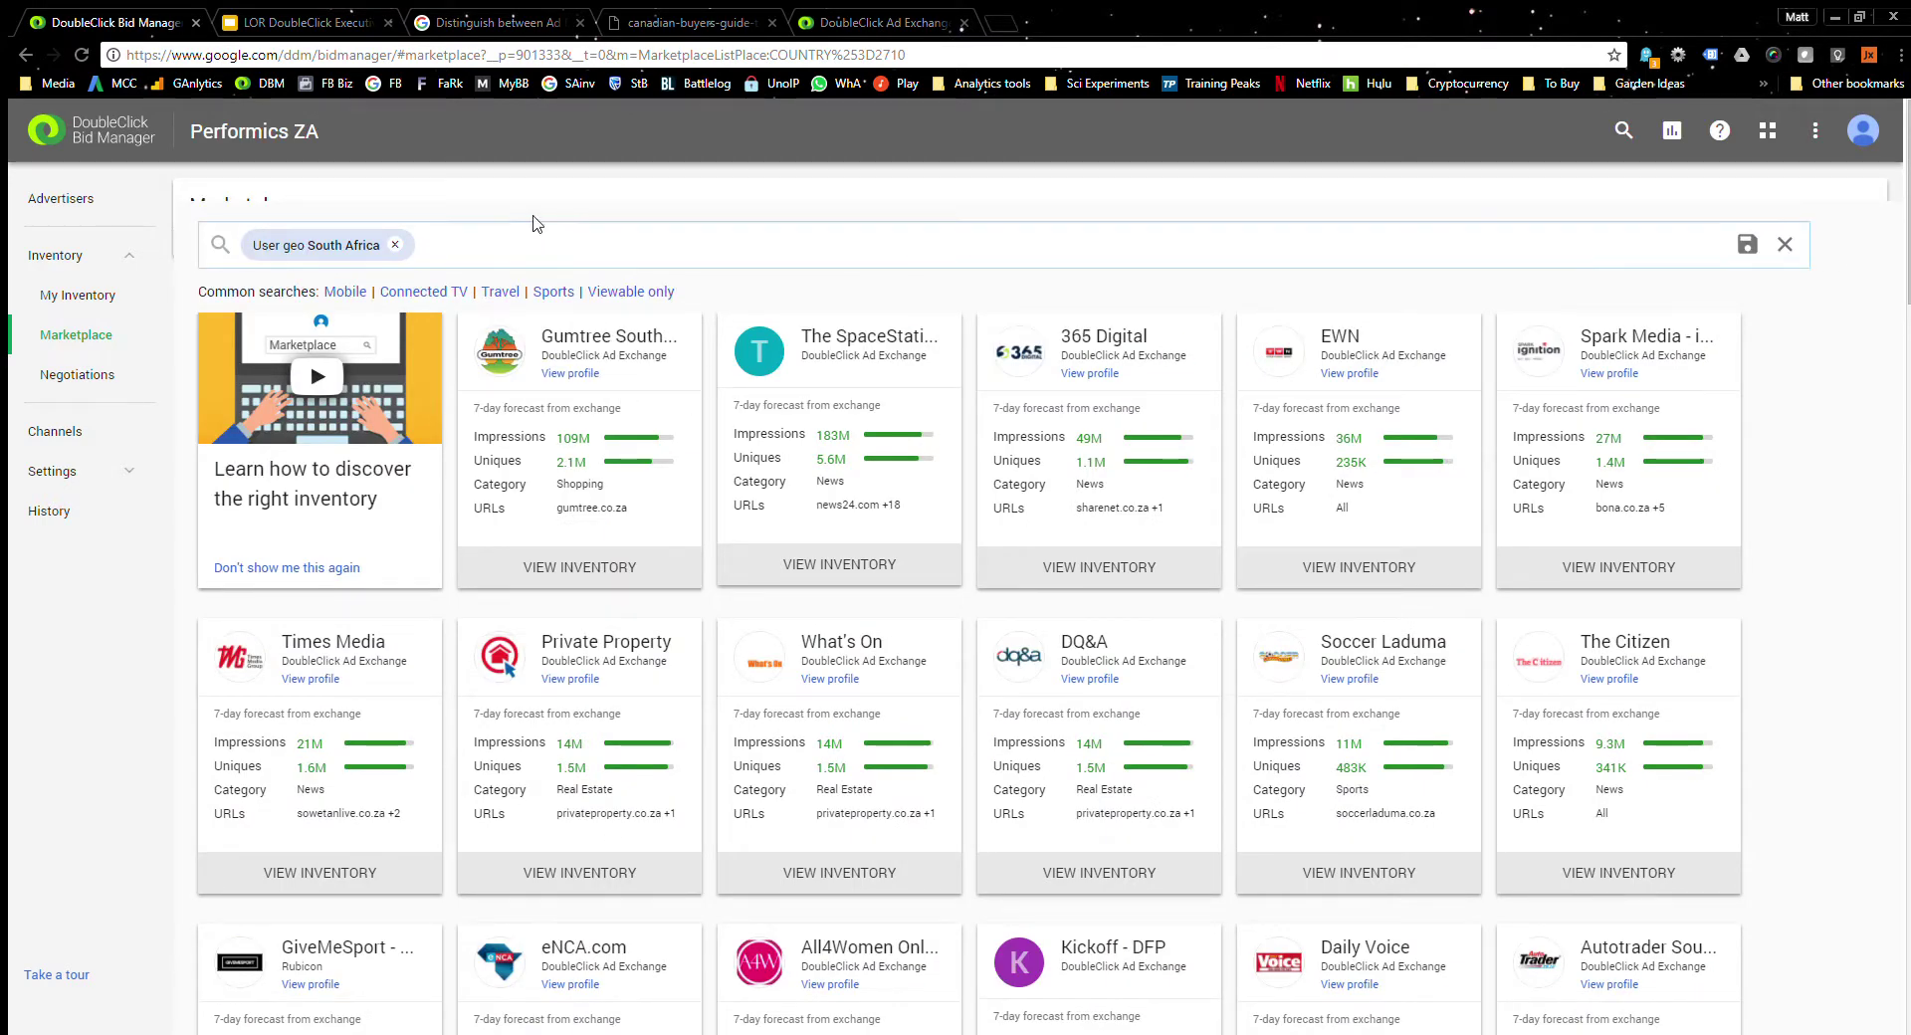
left_click(504, 244)
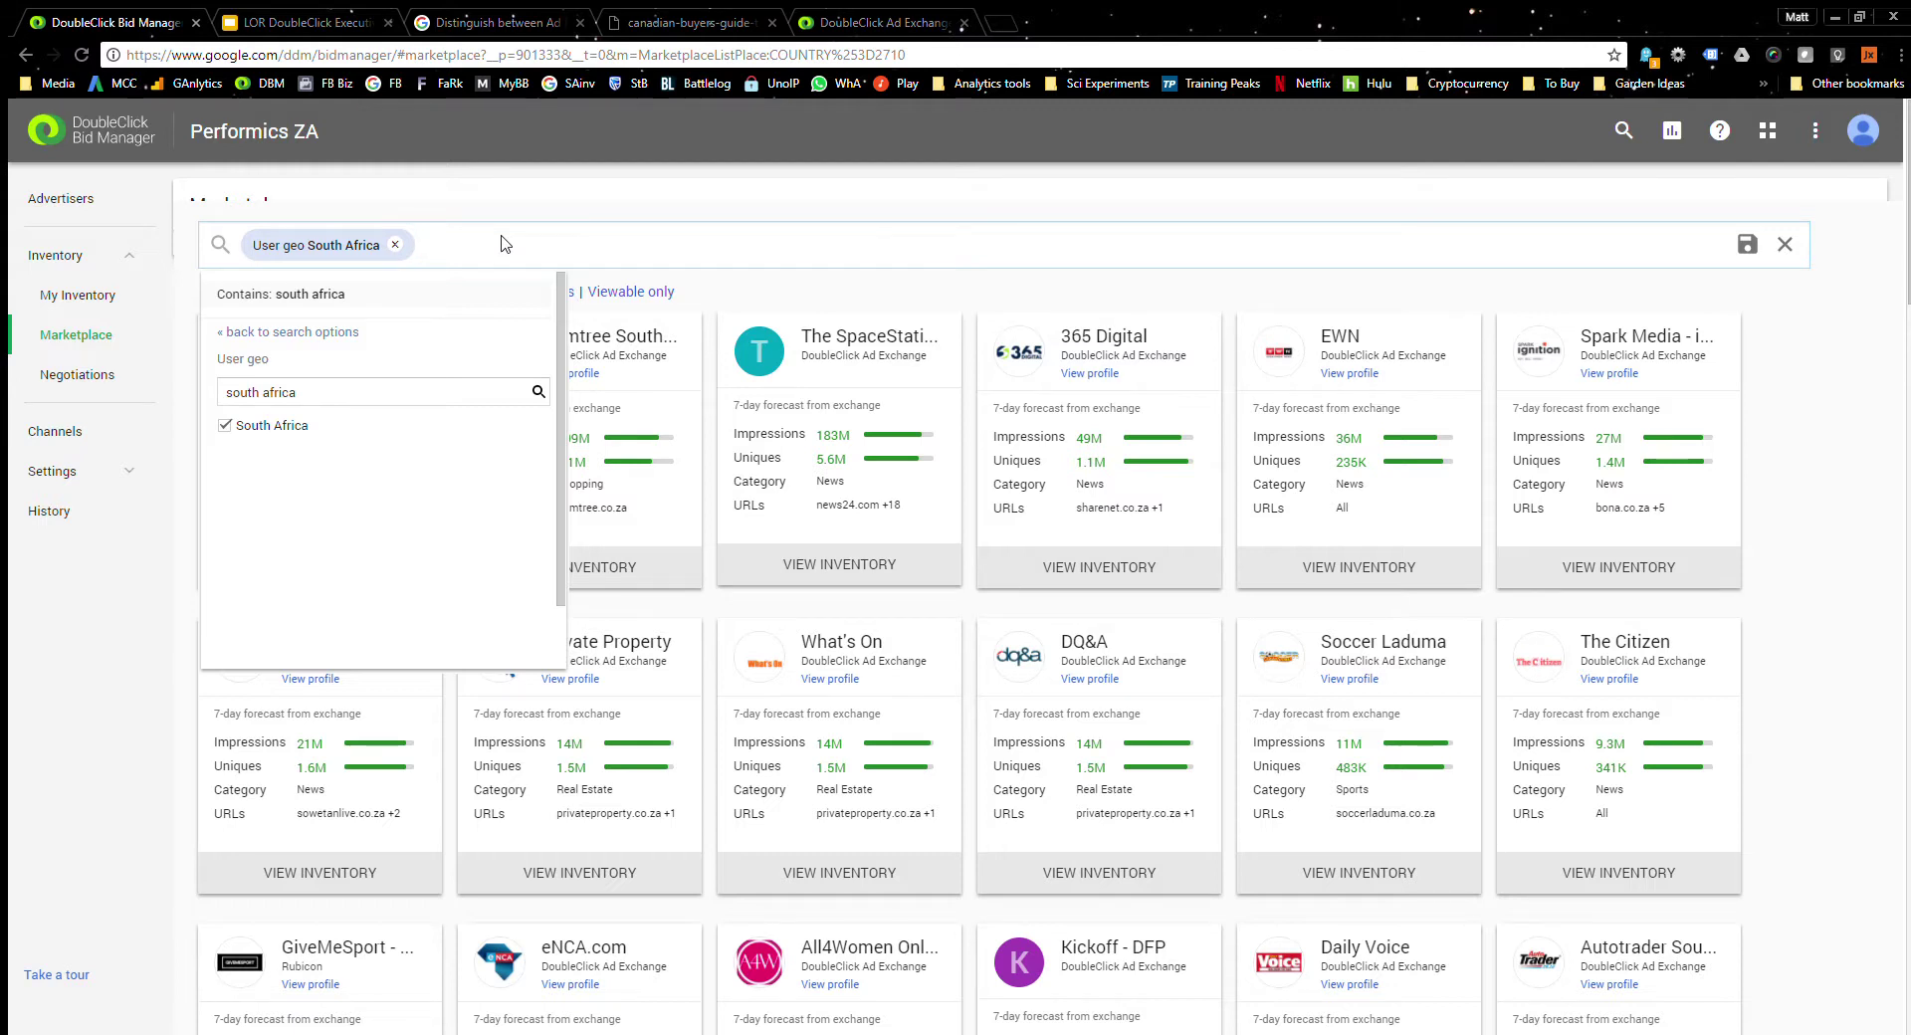
type("fast company")
key("Return")
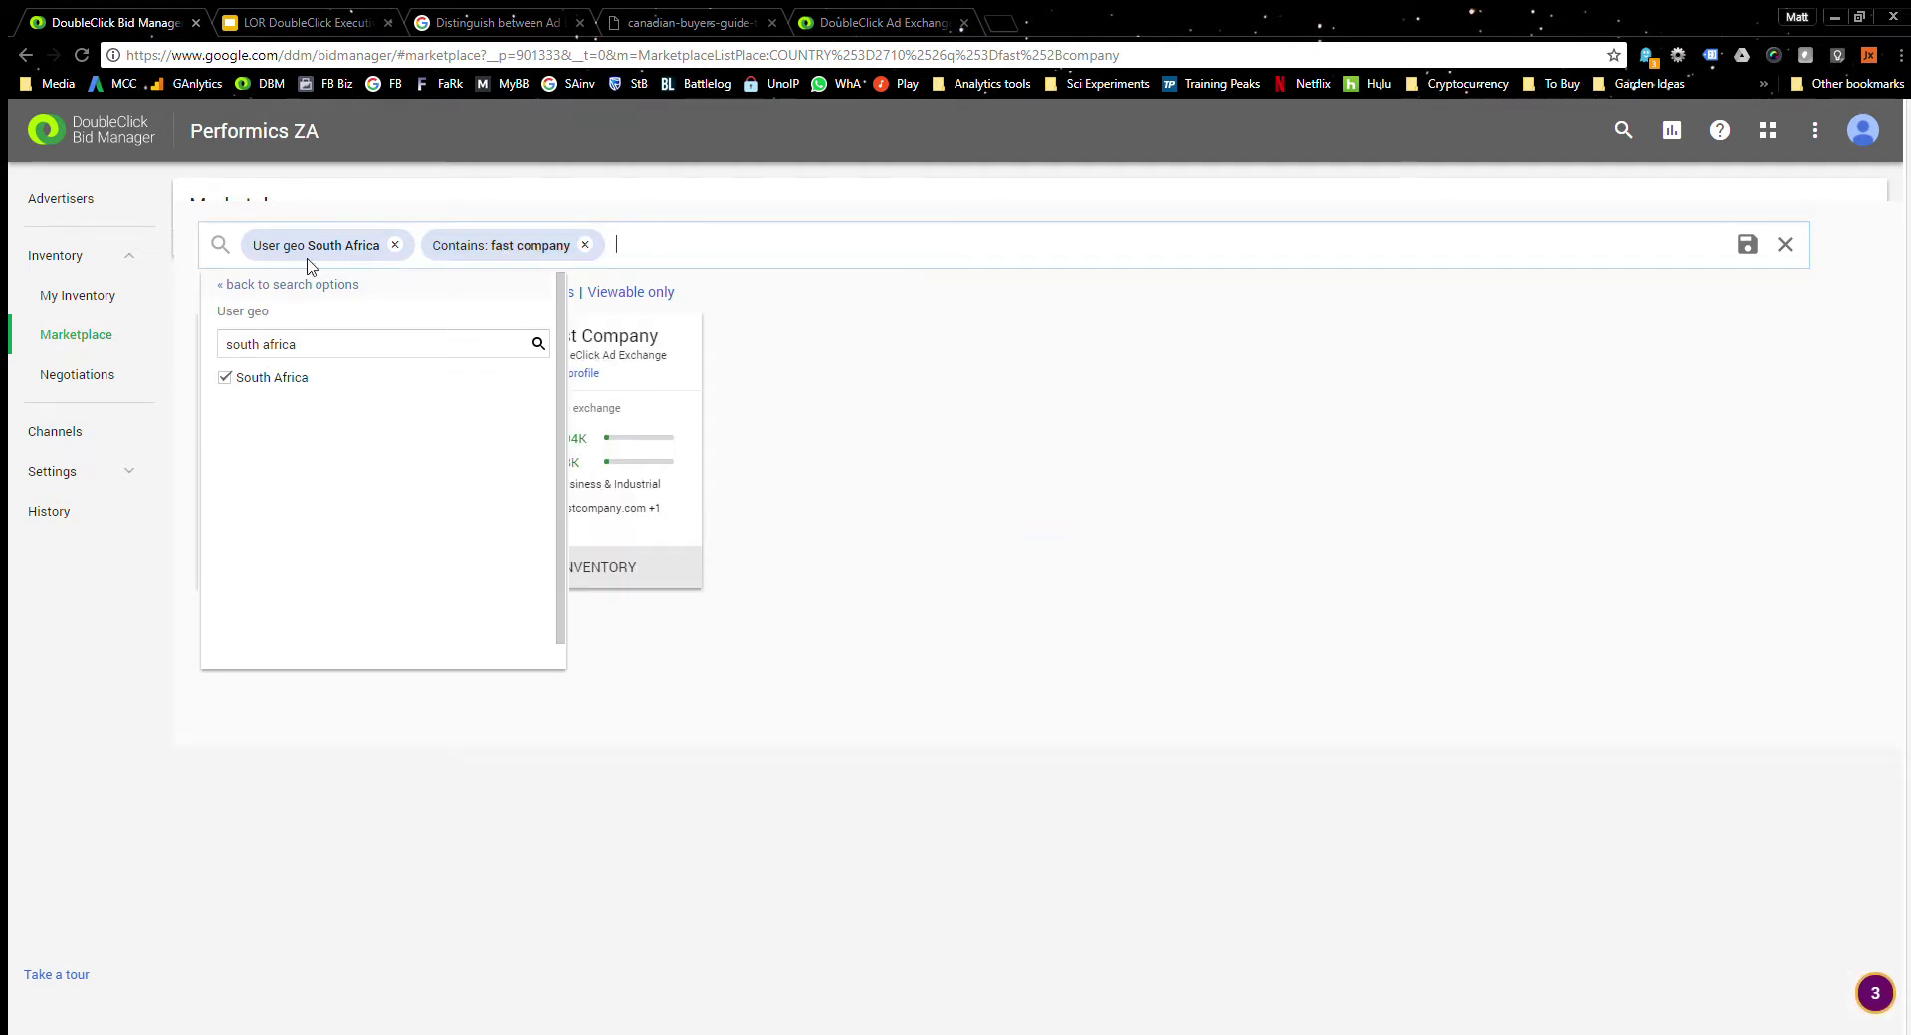
left_click(1271, 426)
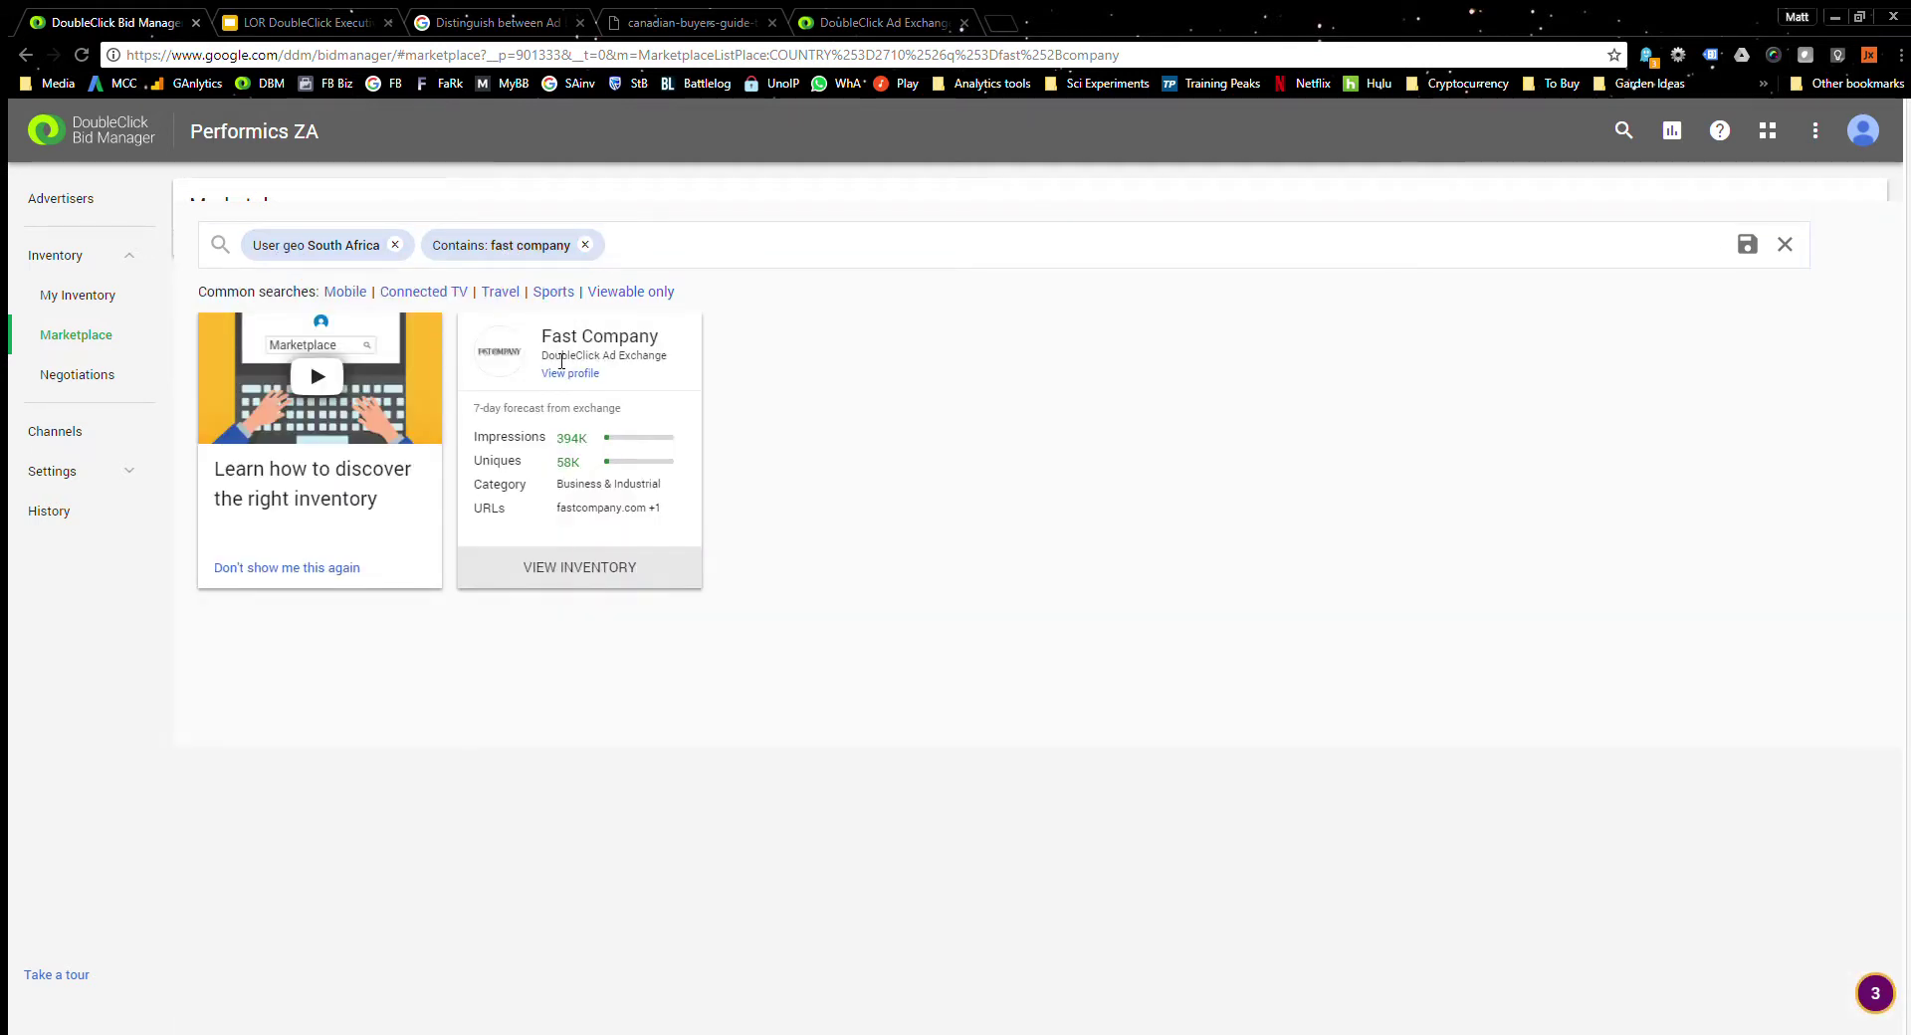
View Fast Company's inventory and expand its full inventory summary.
left_click(548, 566)
scroll(607, 652, "down", 2)
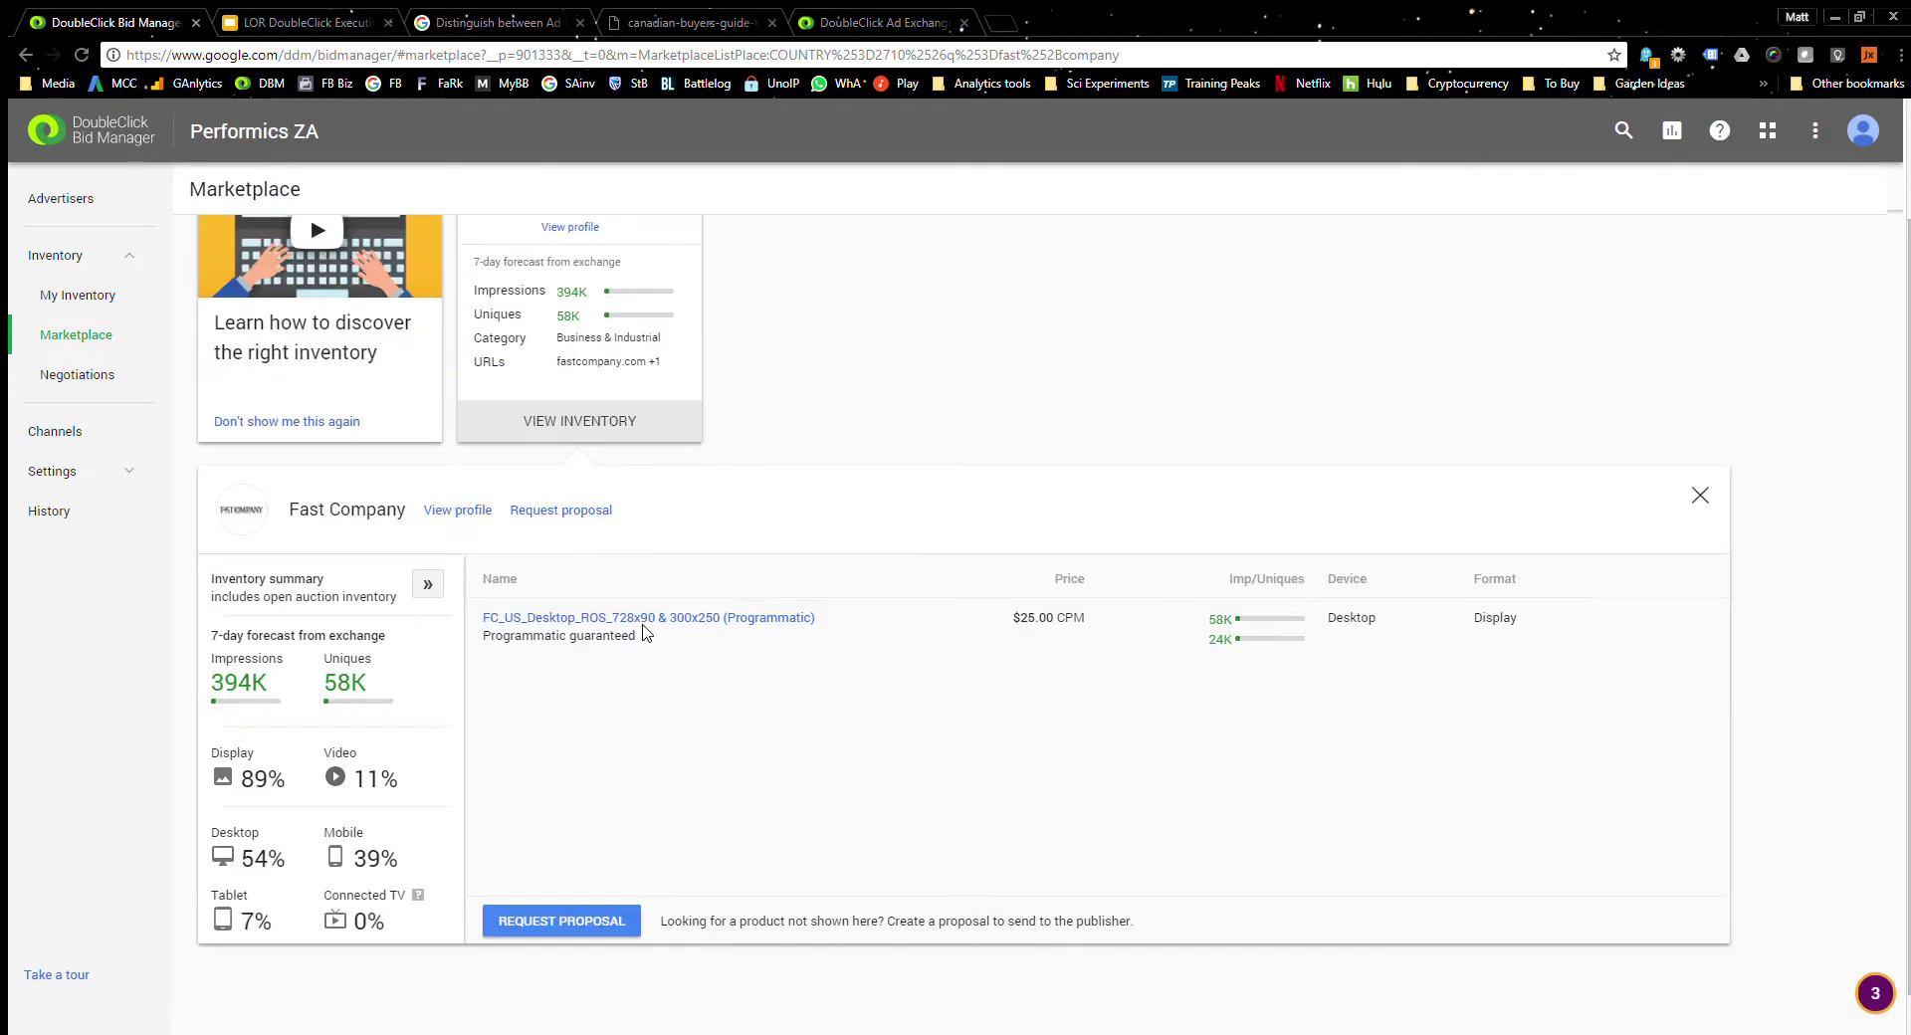
left_click(428, 528)
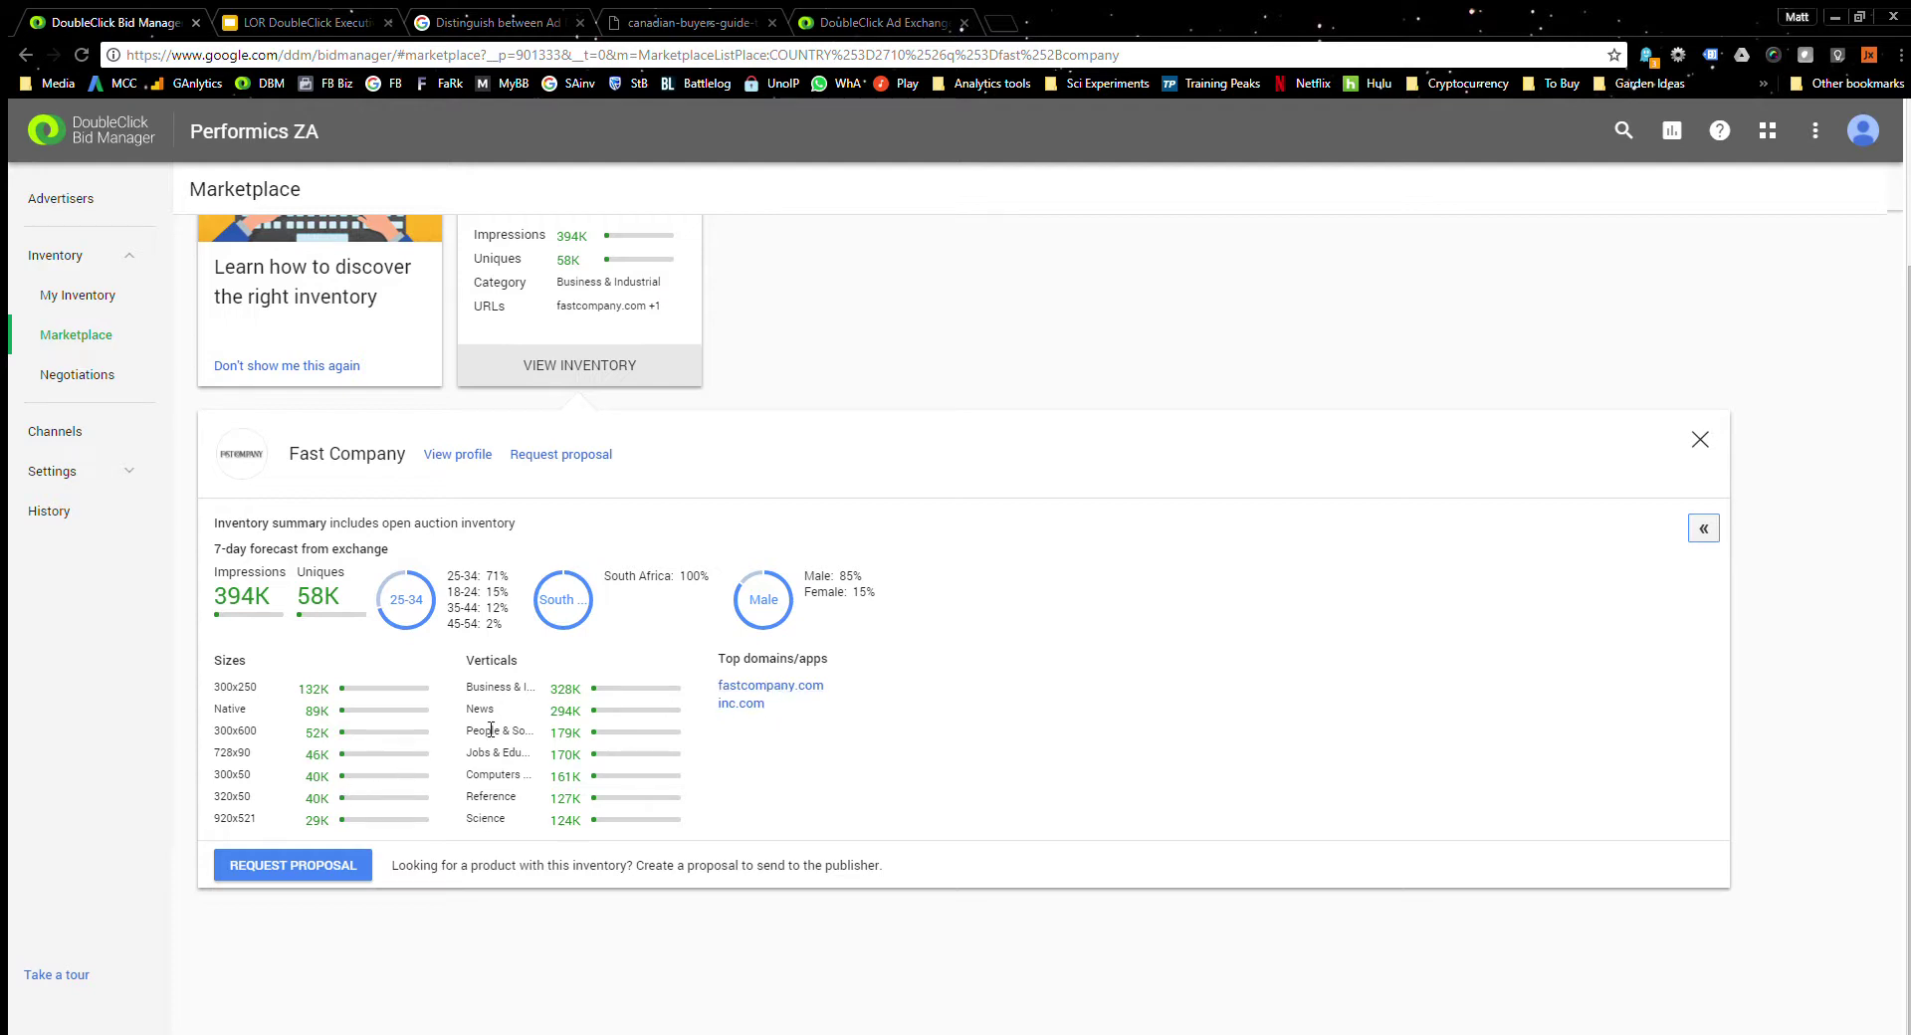
Start a proposal request to Fast Company as a preferred deal with a budget of 30000 ZAR and a CPM of 300 ZAR.
left_click(293, 868)
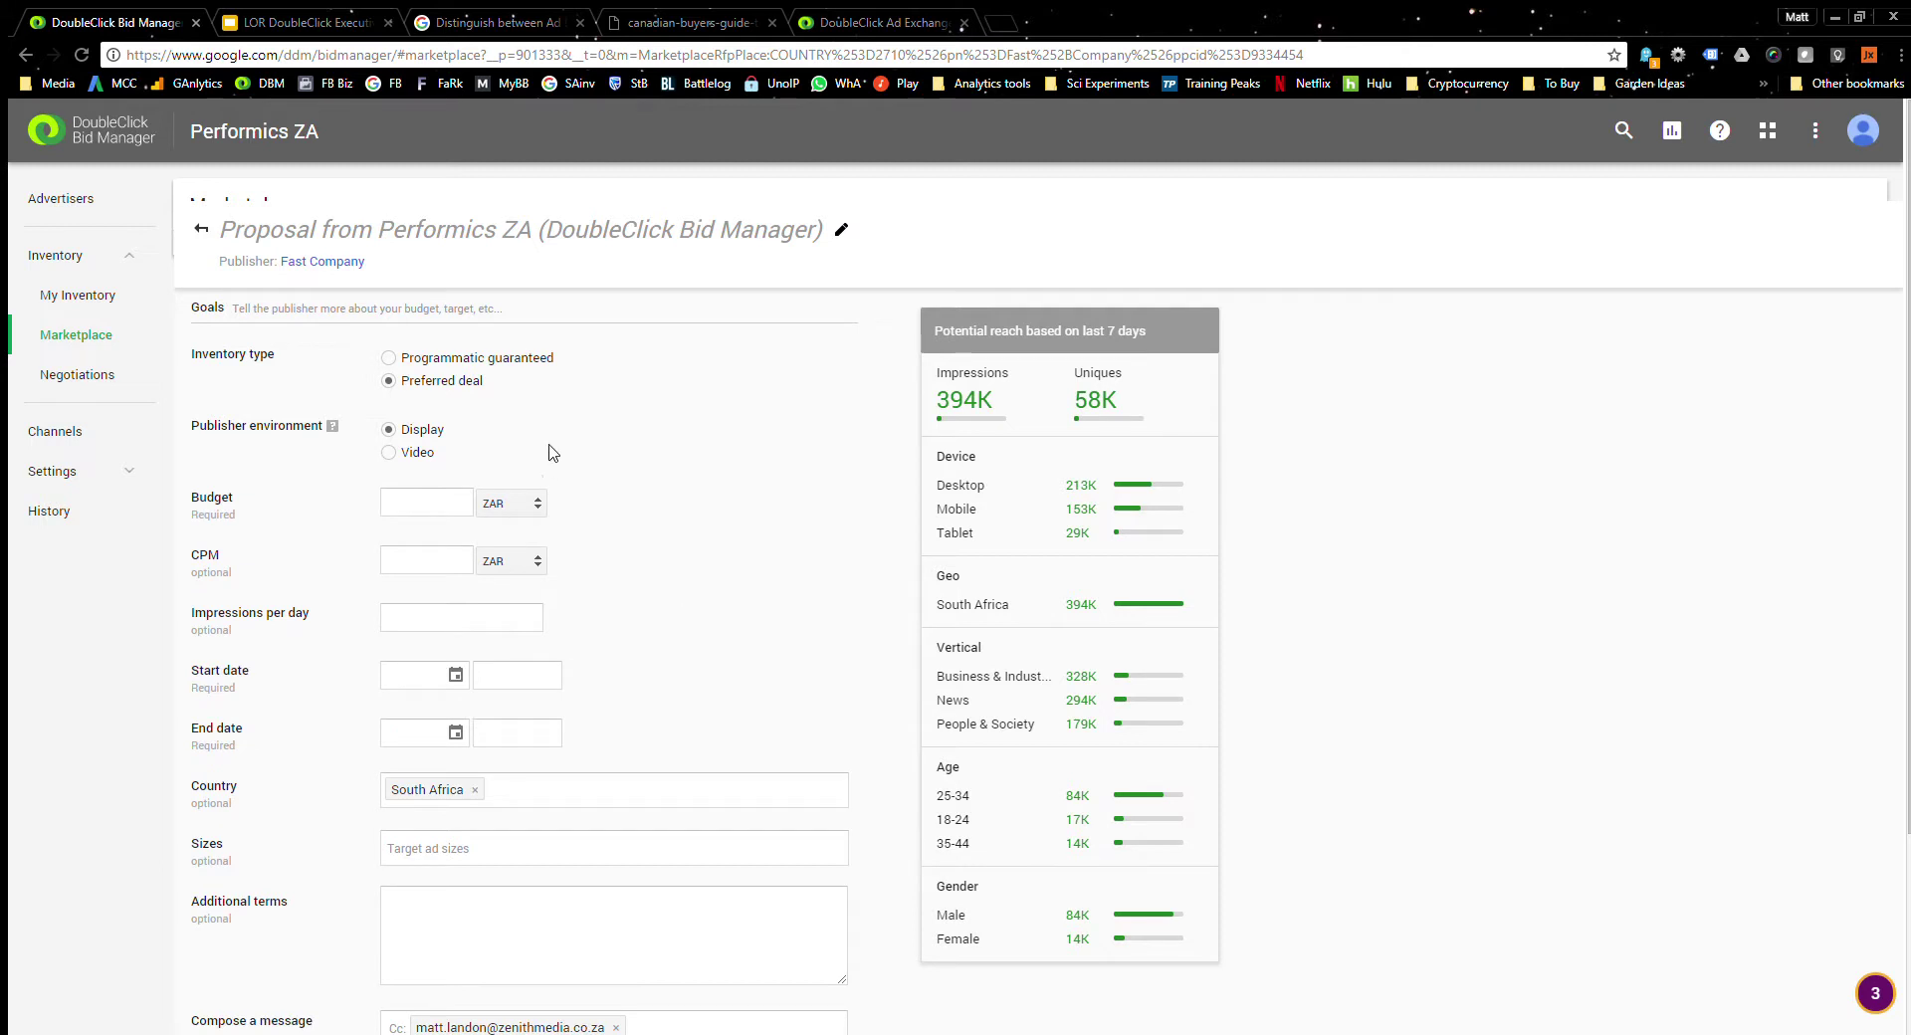
left_click(442, 357)
left_click(454, 382)
left_click(459, 504)
key("Tab")
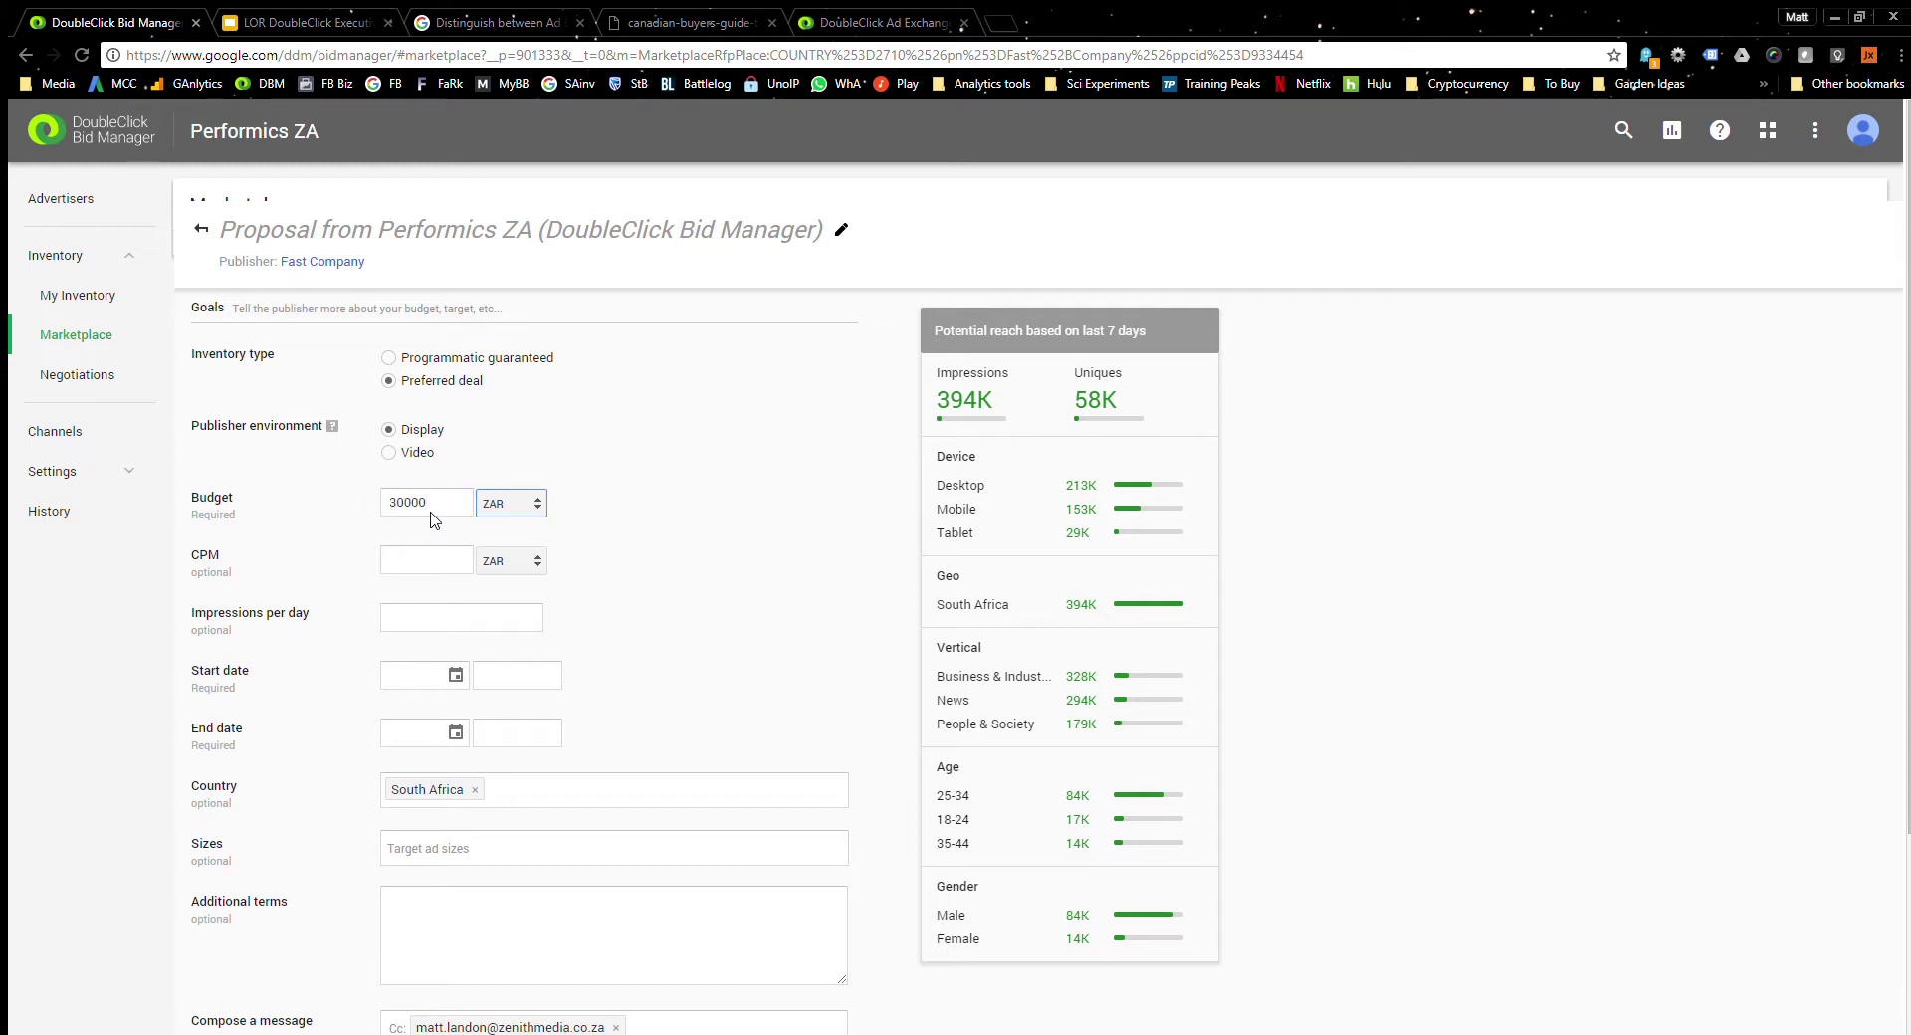
left_click(403, 560)
key("Tab")
left_click(452, 620)
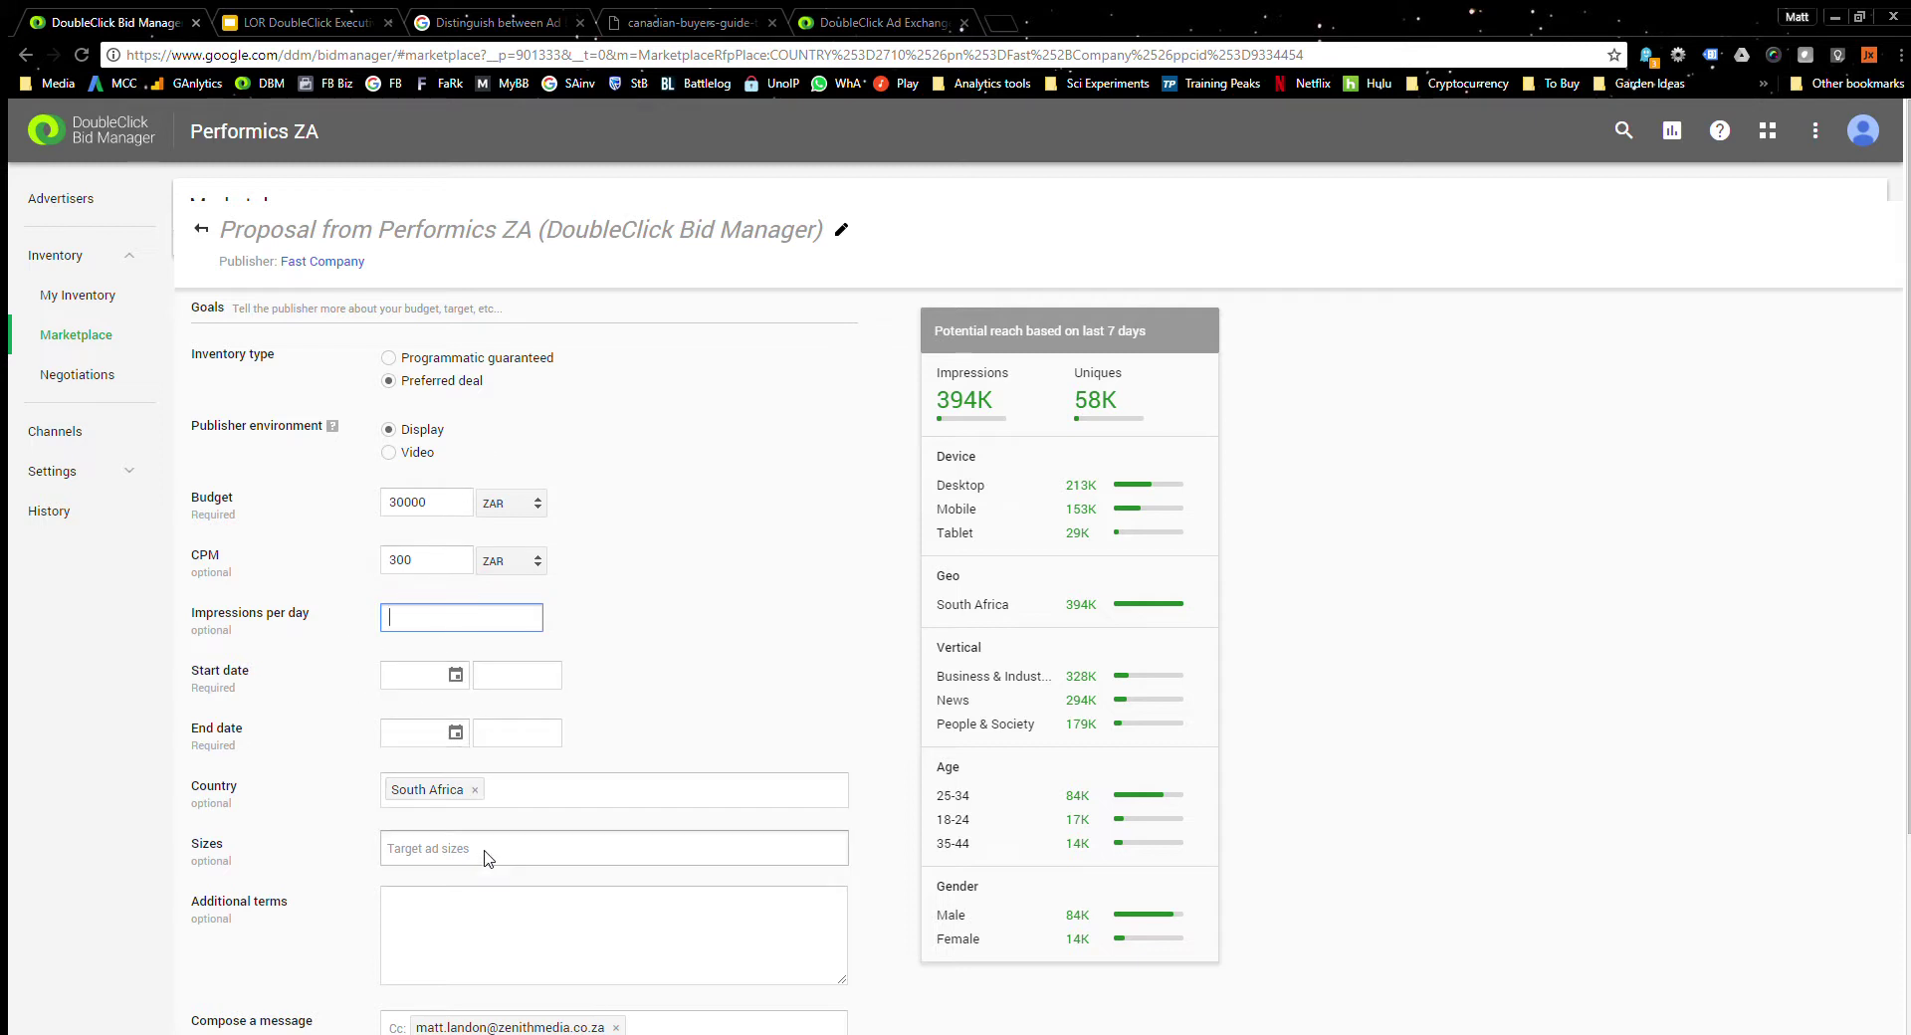
Review the rest of the proposal form, including dates, country, sizes, additional terms and the message to the publisher.
scroll(532, 933, "down", 2)
left_click(494, 910)
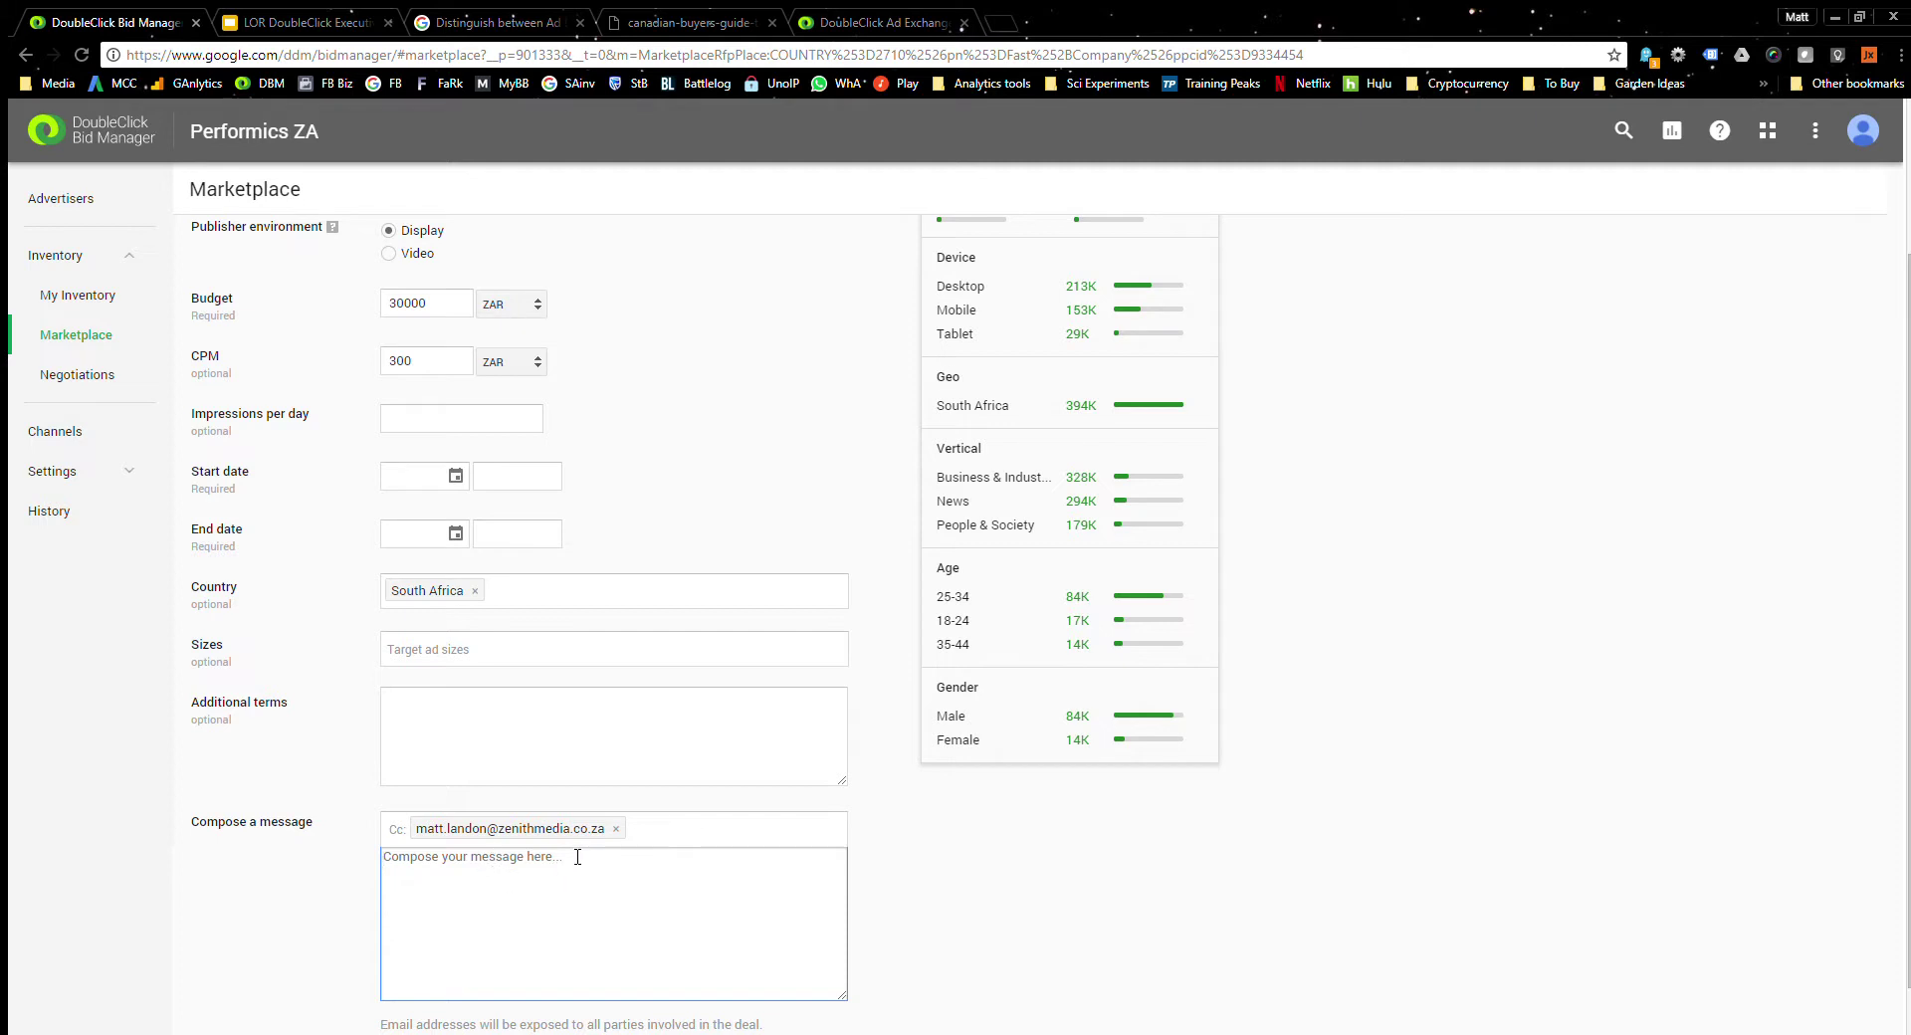
scroll(597, 826, "up", 2)
scroll(628, 535, "down", 3)
scroll(617, 518, "up", 3)
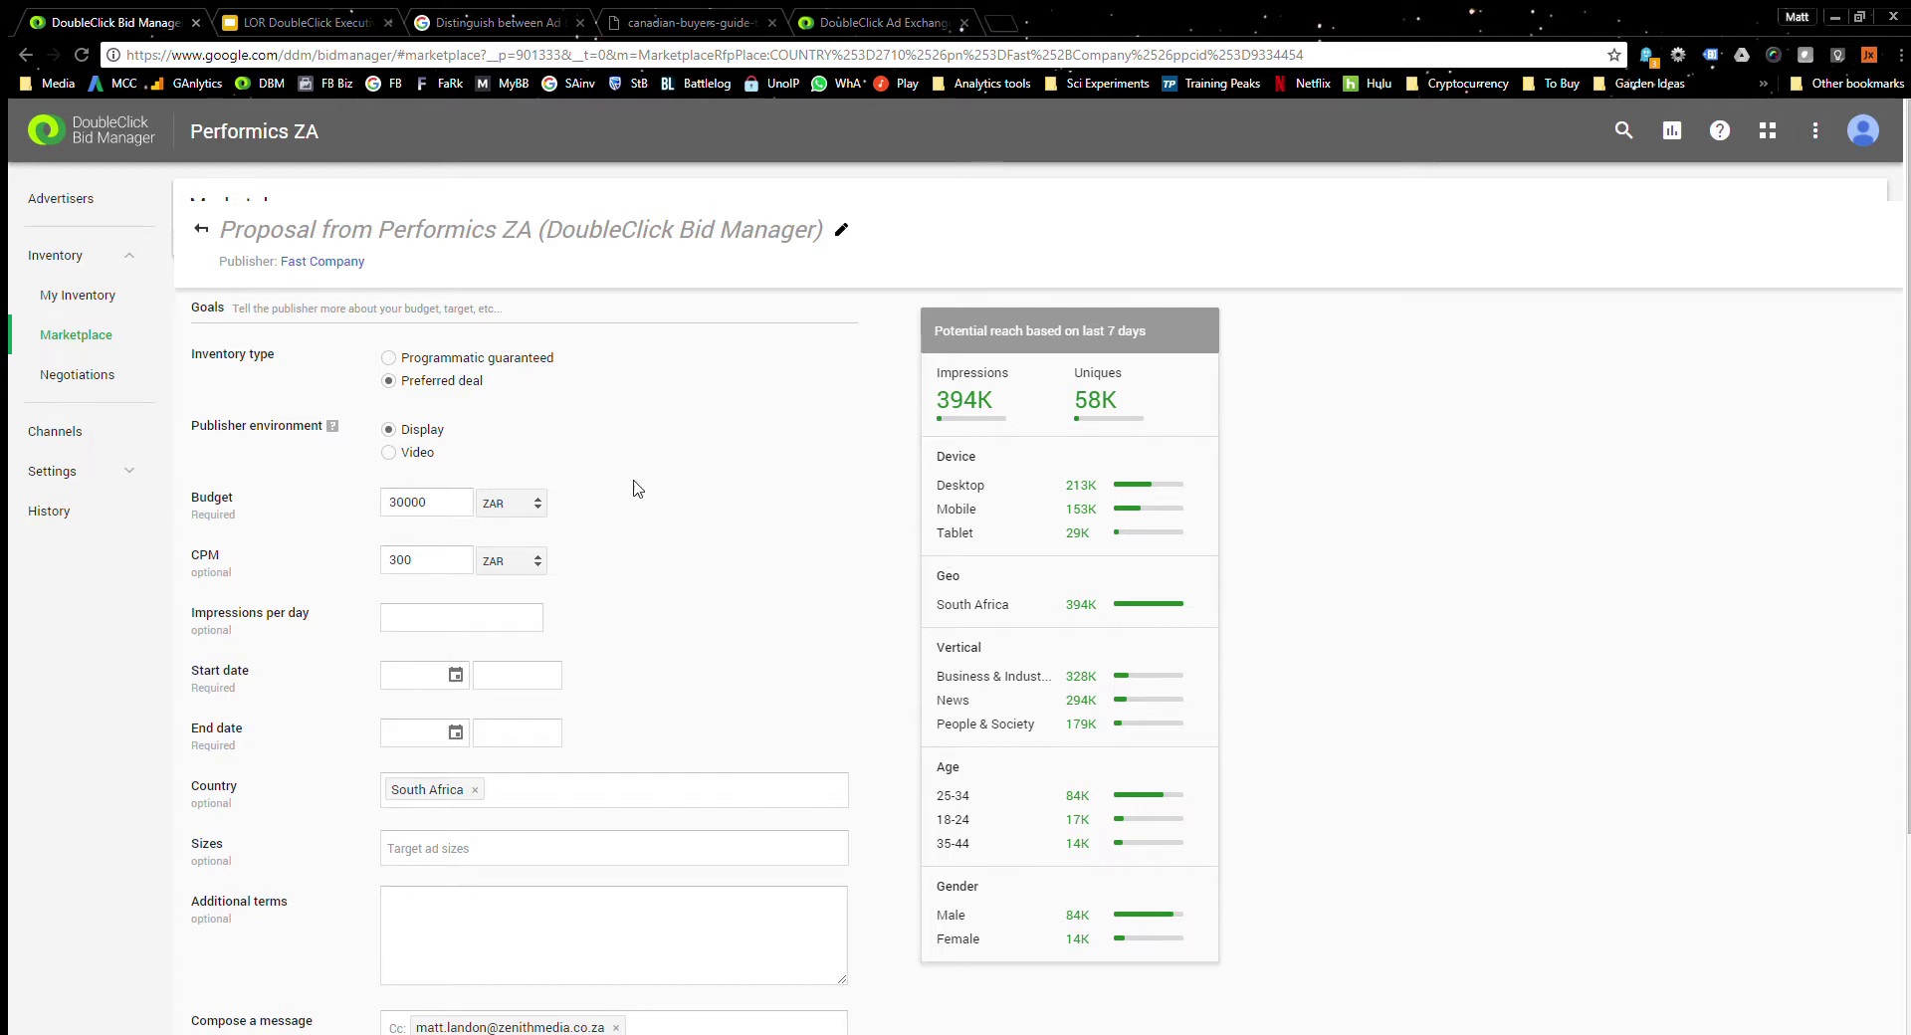
Check the Negotiations and My Inventory pages, and return to the Marketplace with only the South Africa filter applied.
left_click(71, 376)
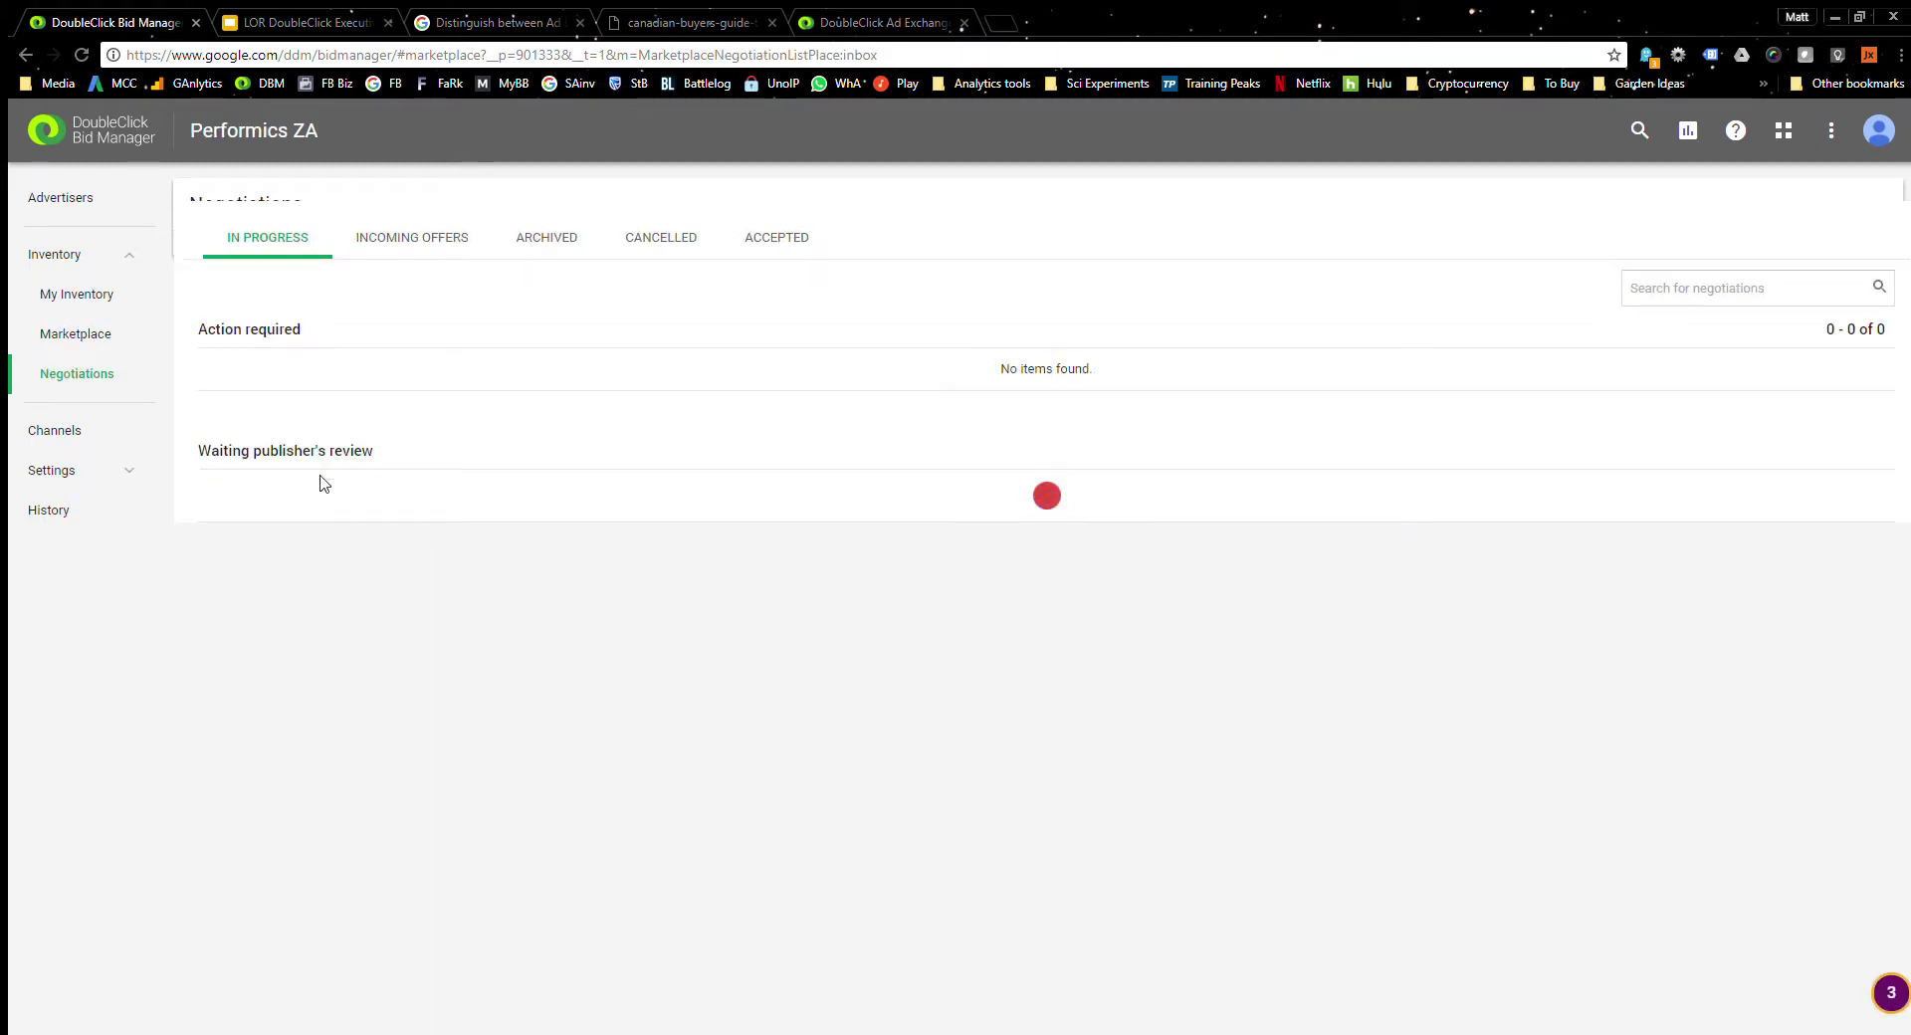
left_click(65, 295)
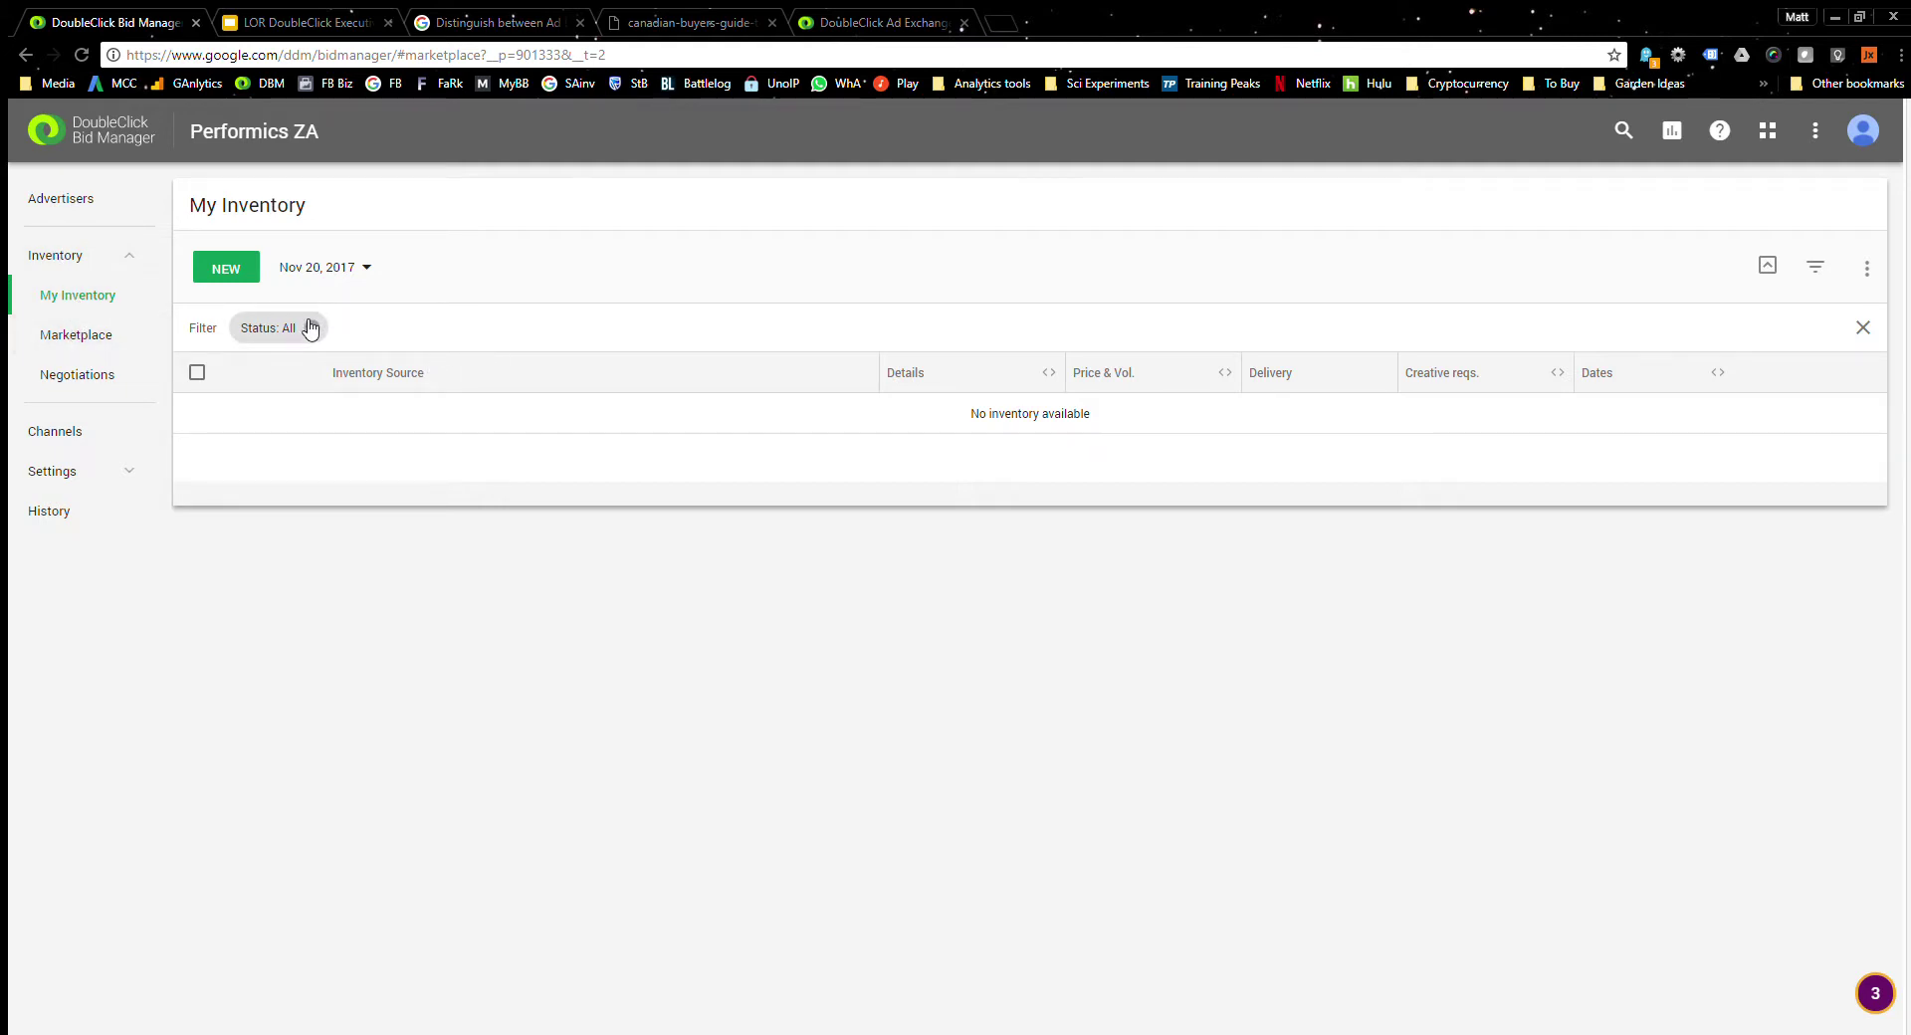
left_click(55, 332)
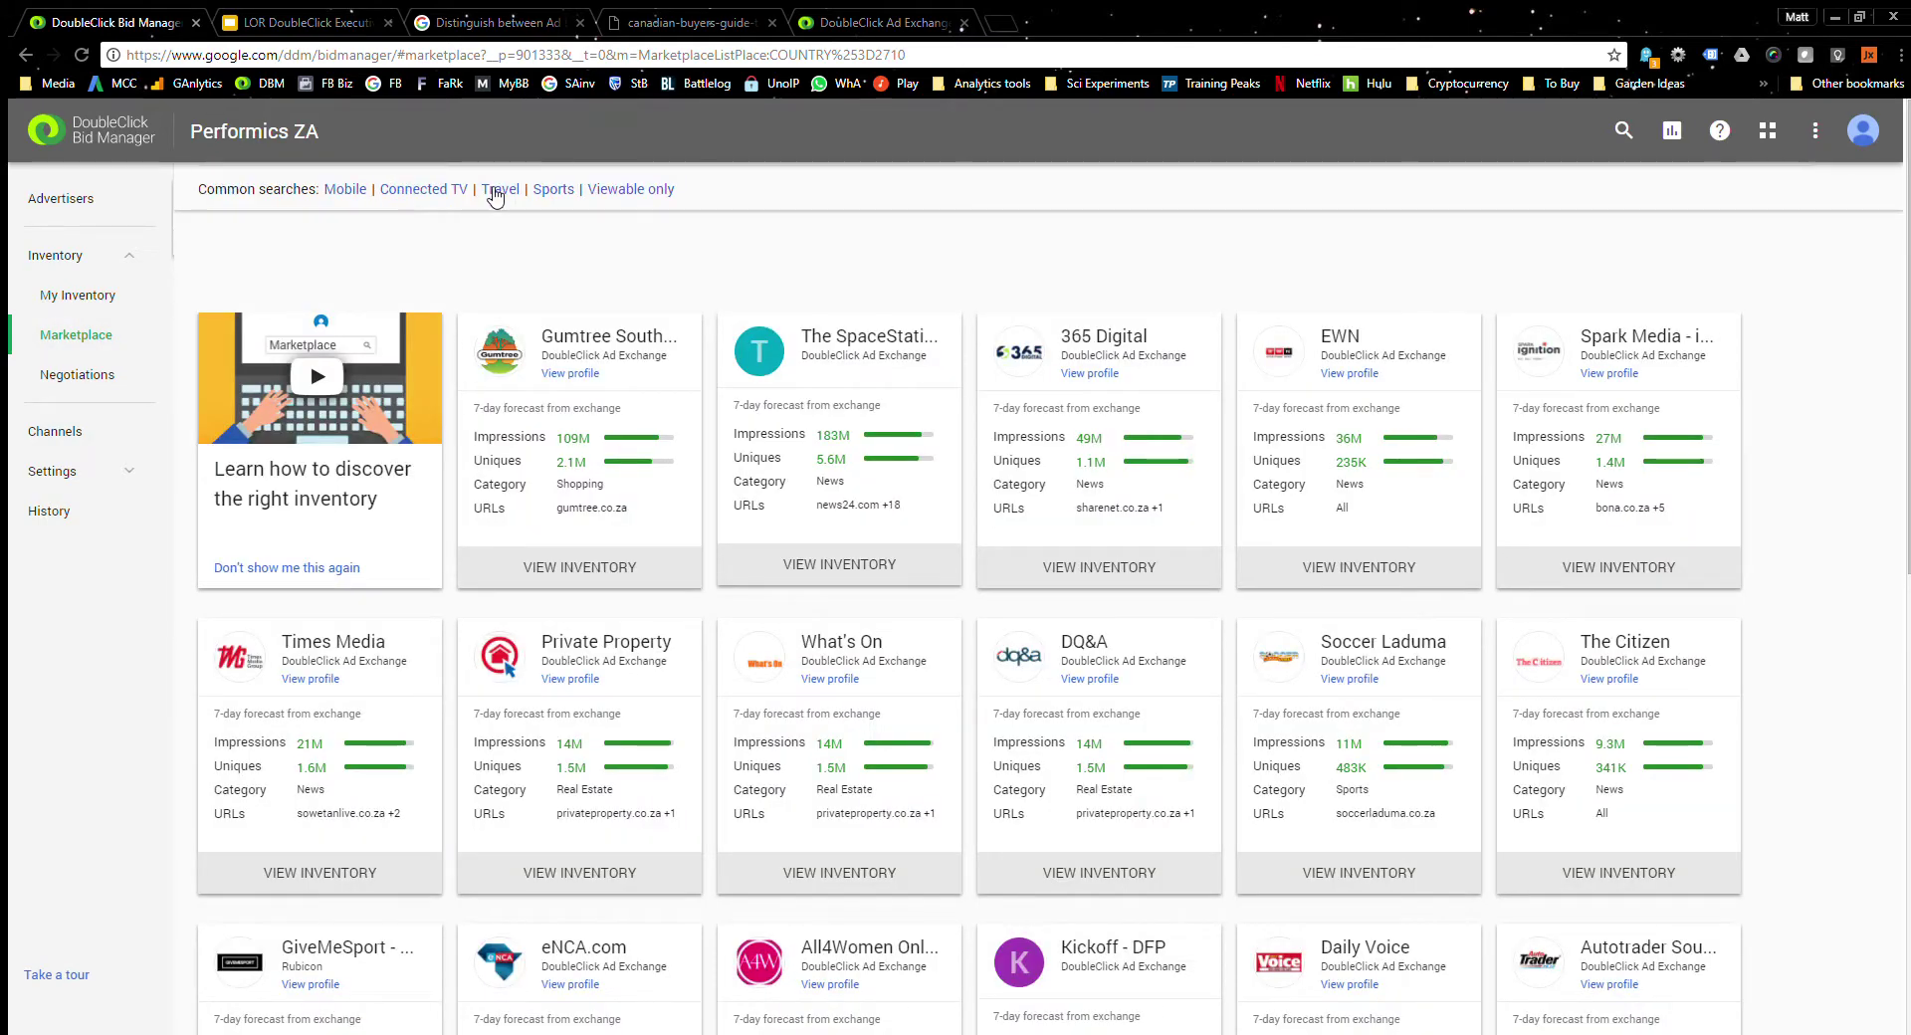
left_click(585, 244)
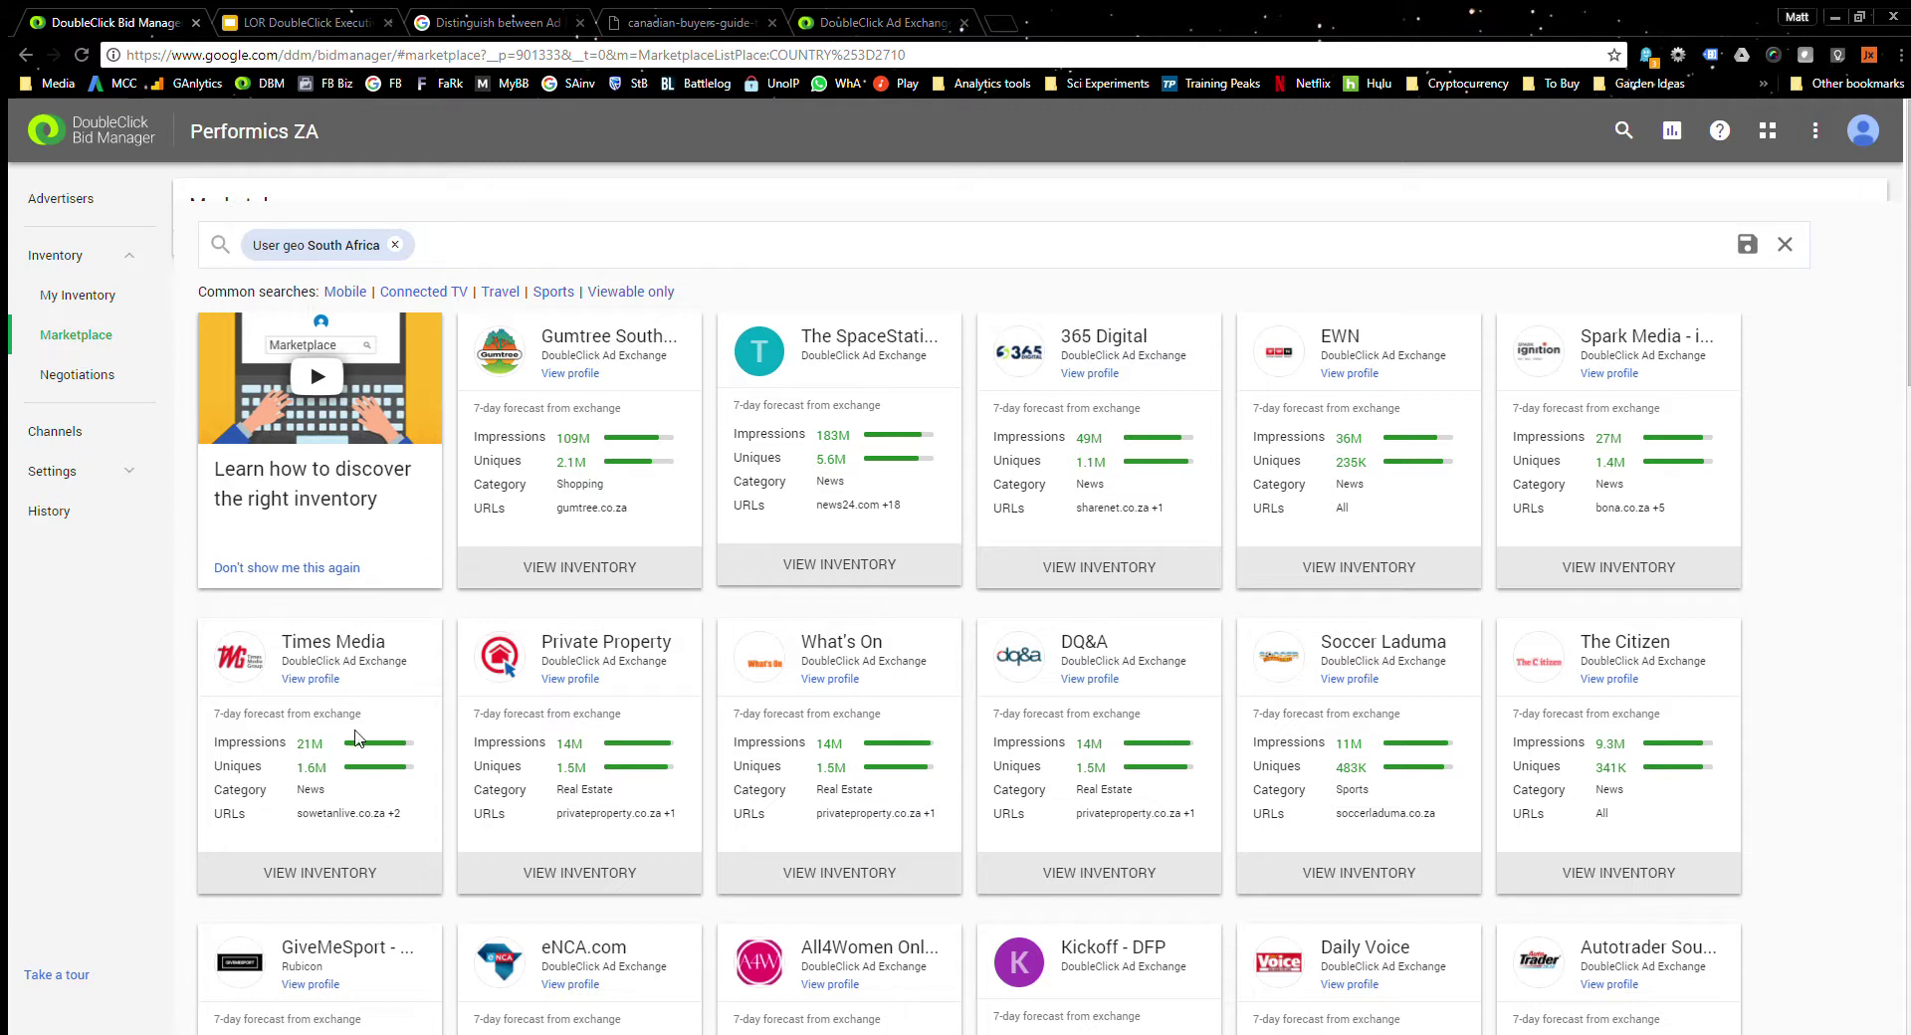
Open Times Media's Tiso Blackstar open offer and review its price, dates and additional terms.
left_click(347, 873)
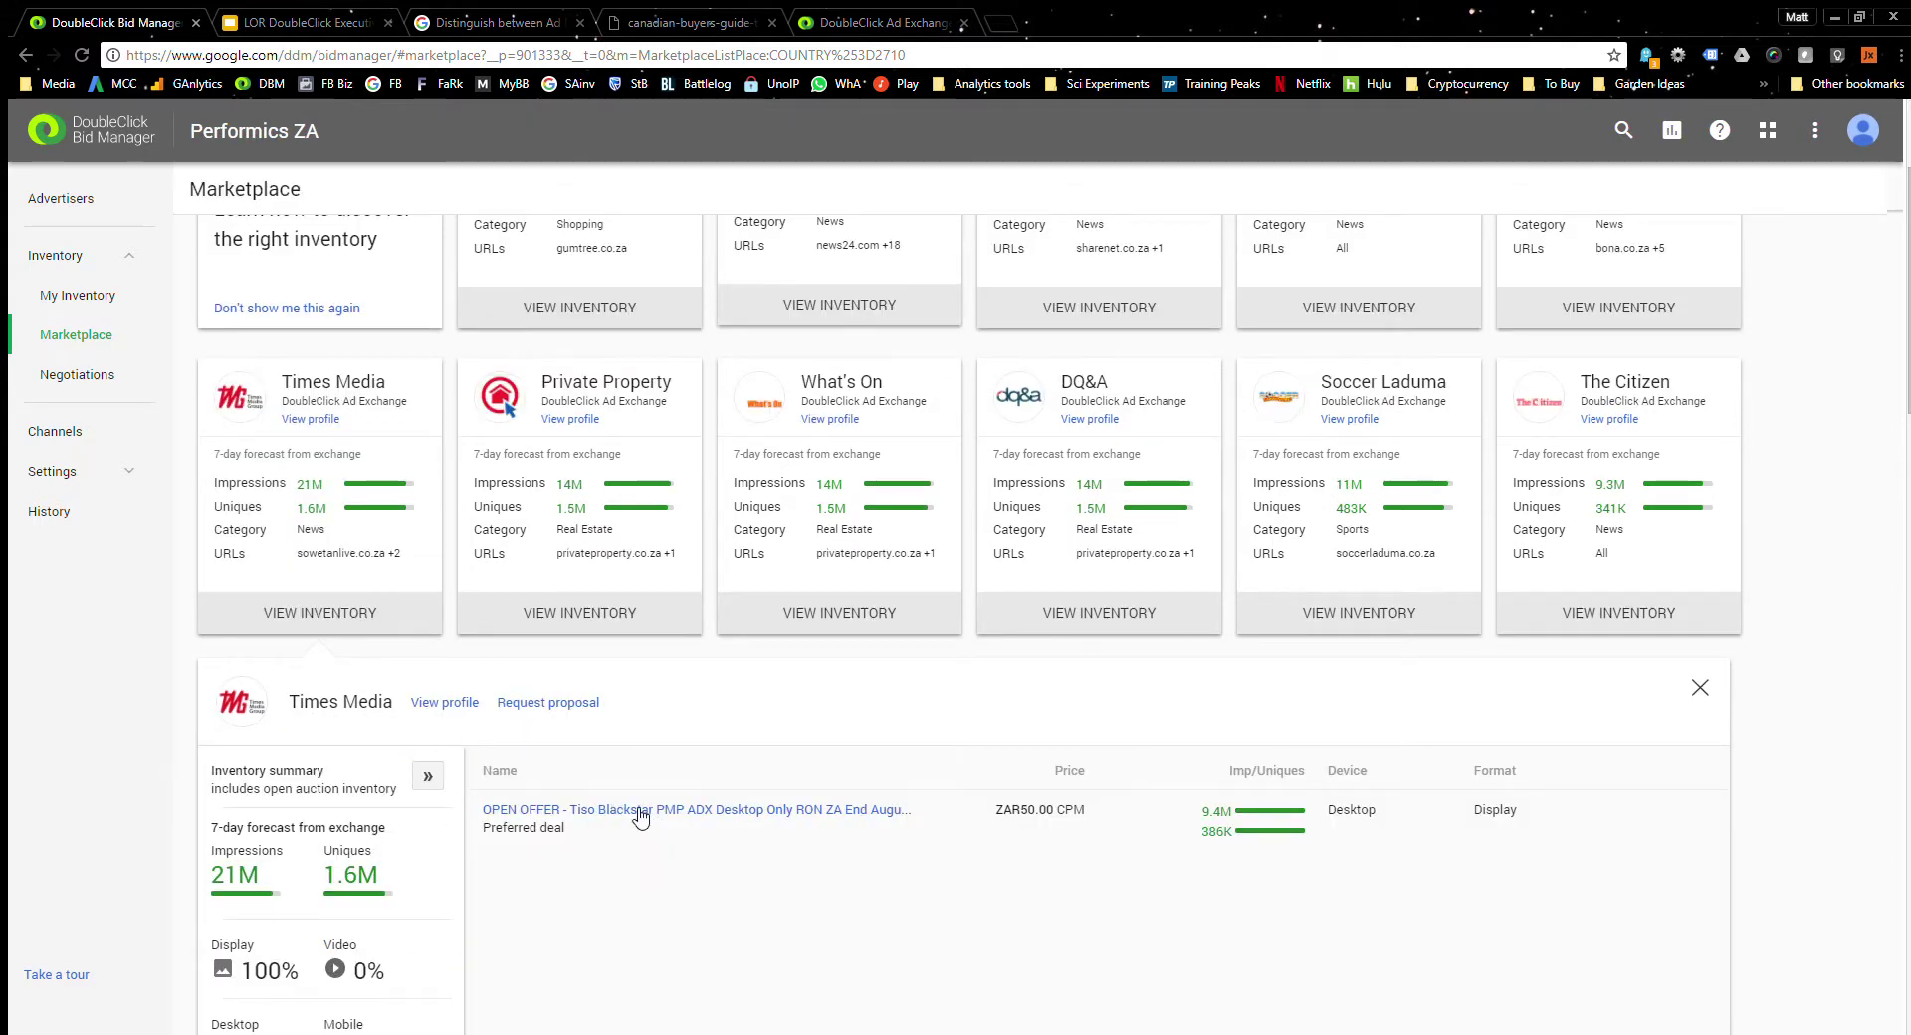
scroll(642, 797, "down", 2)
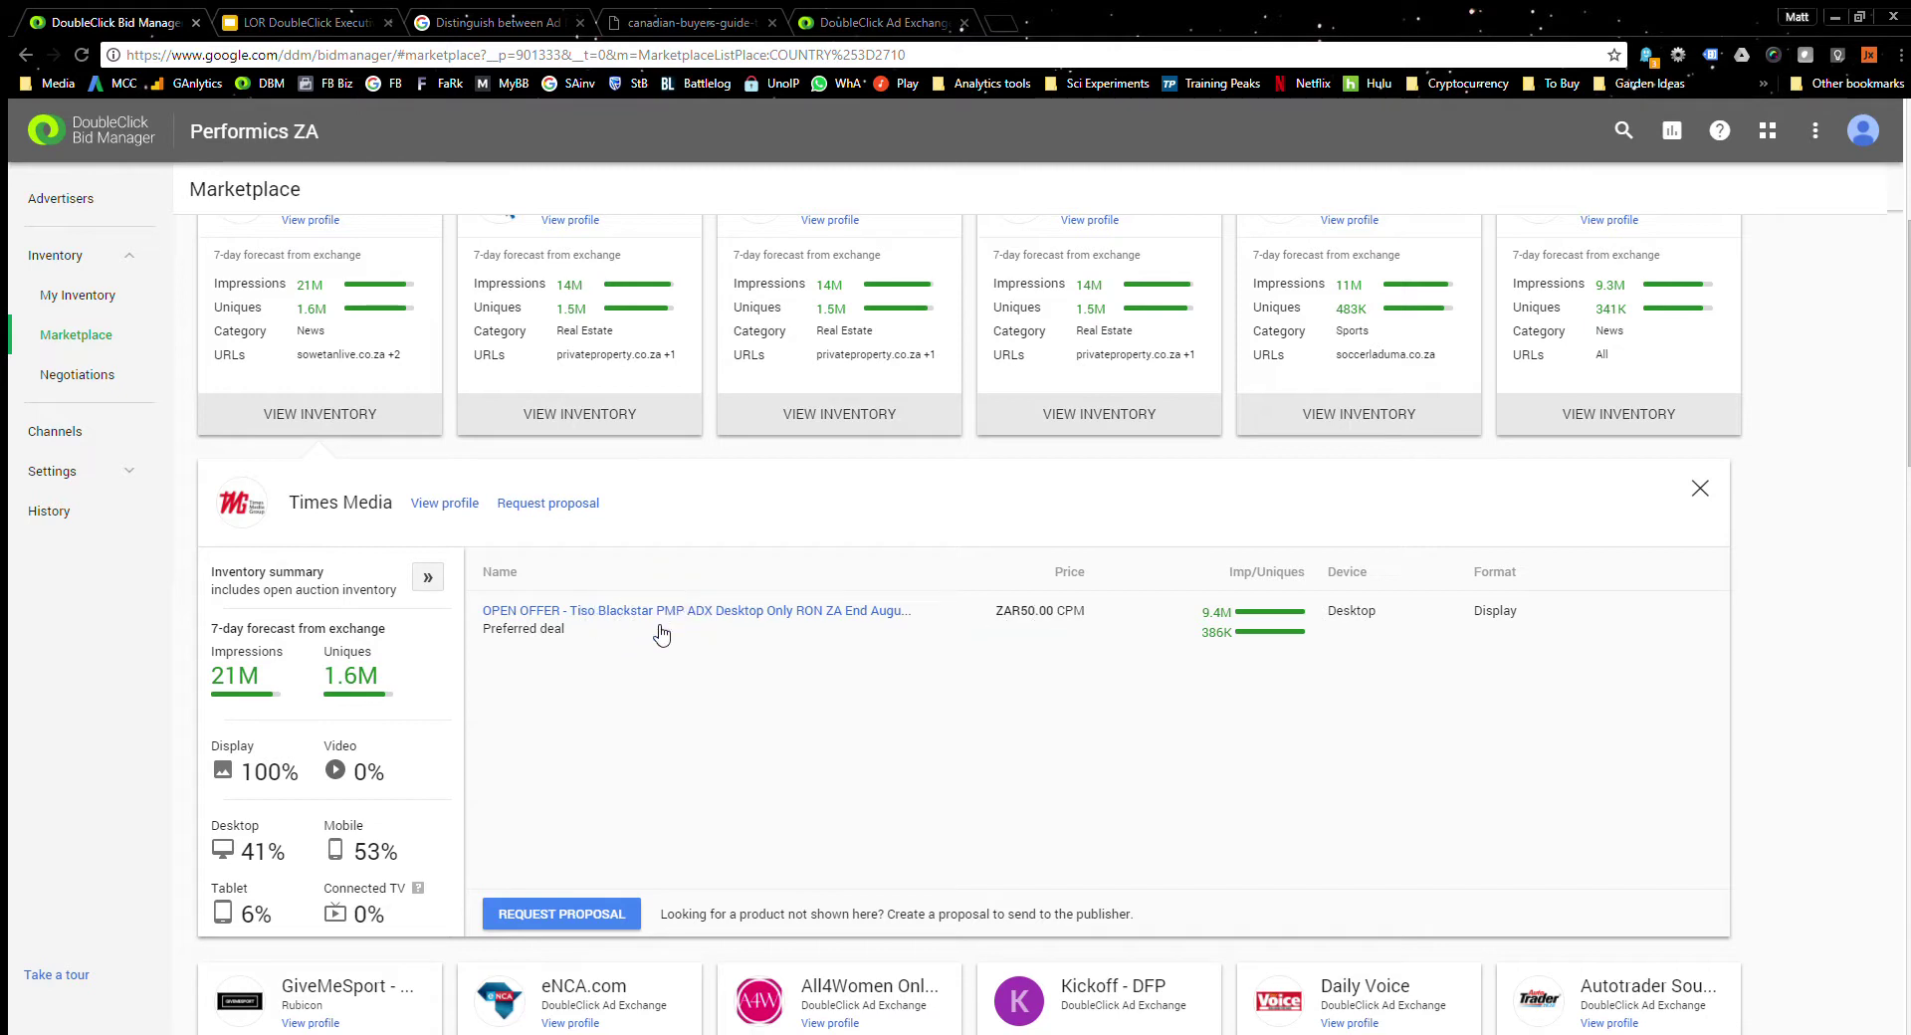
left_click(757, 649)
scroll(639, 658, "down", 2)
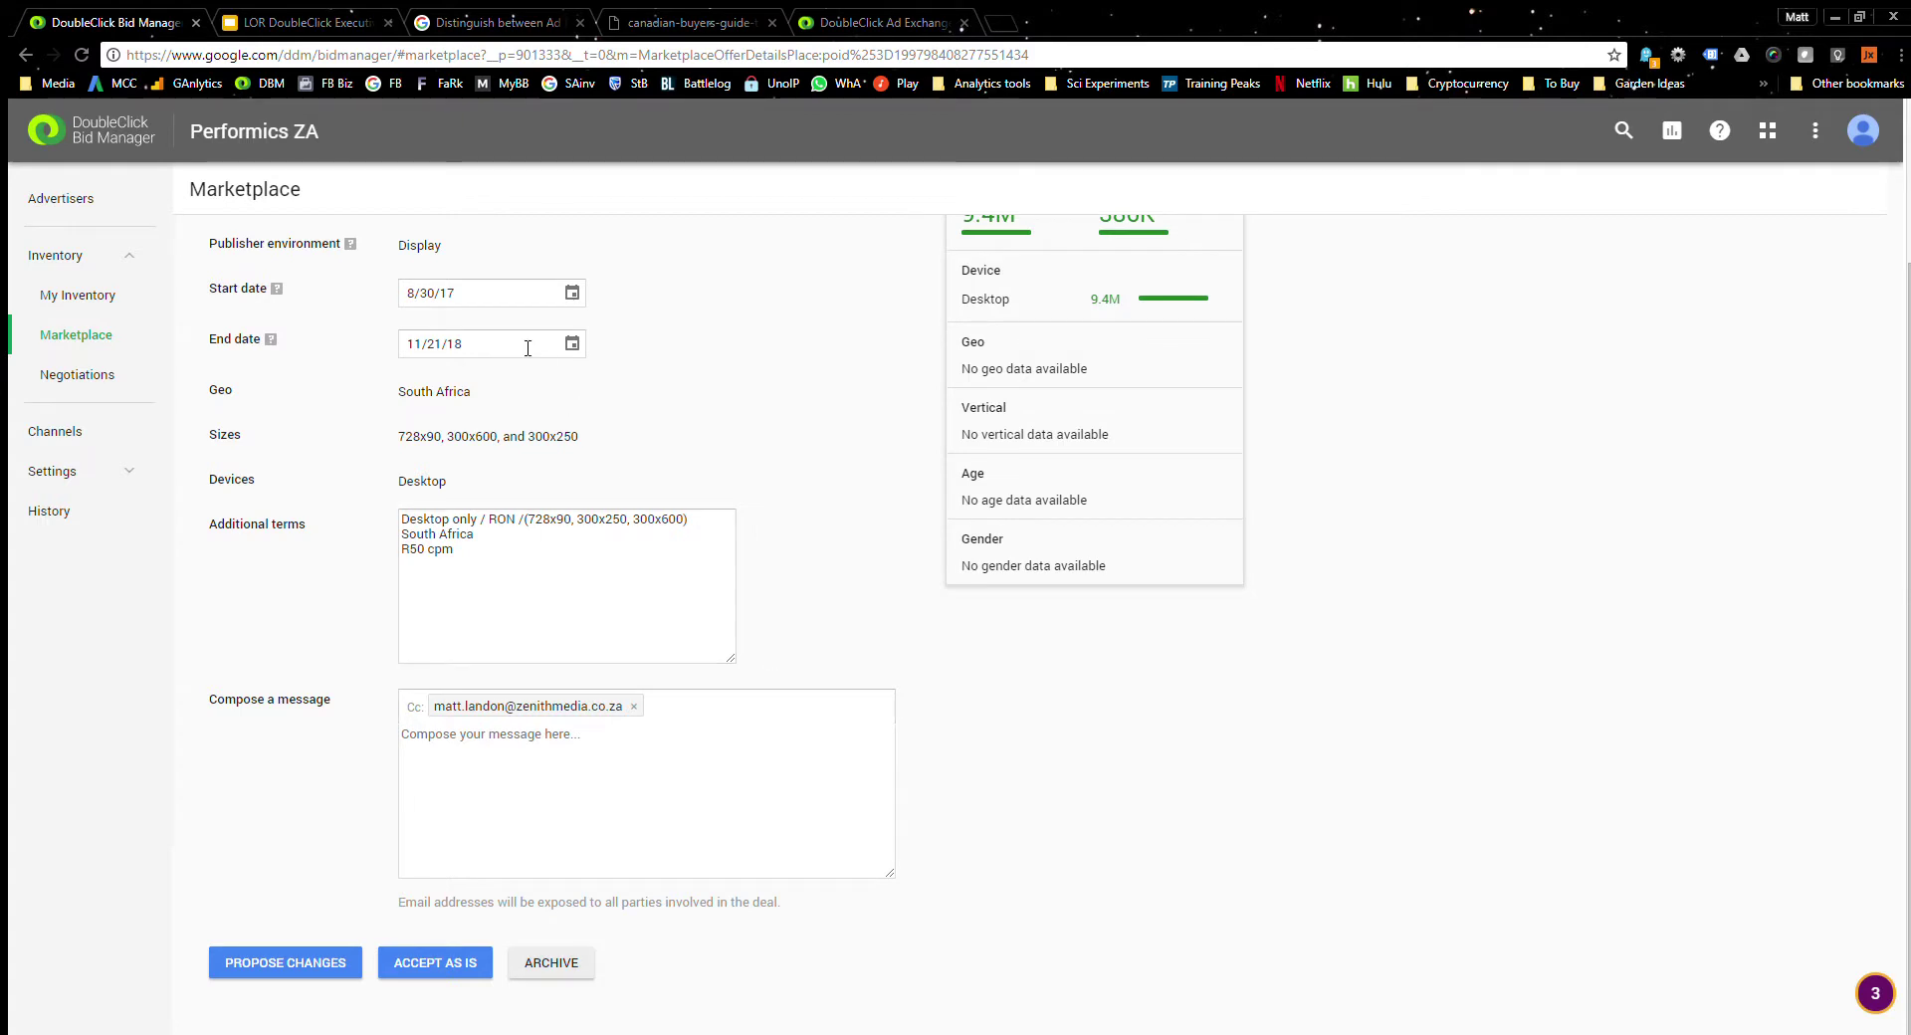
left_click(463, 294)
left_click(905, 464)
scroll(739, 621, "up", 2)
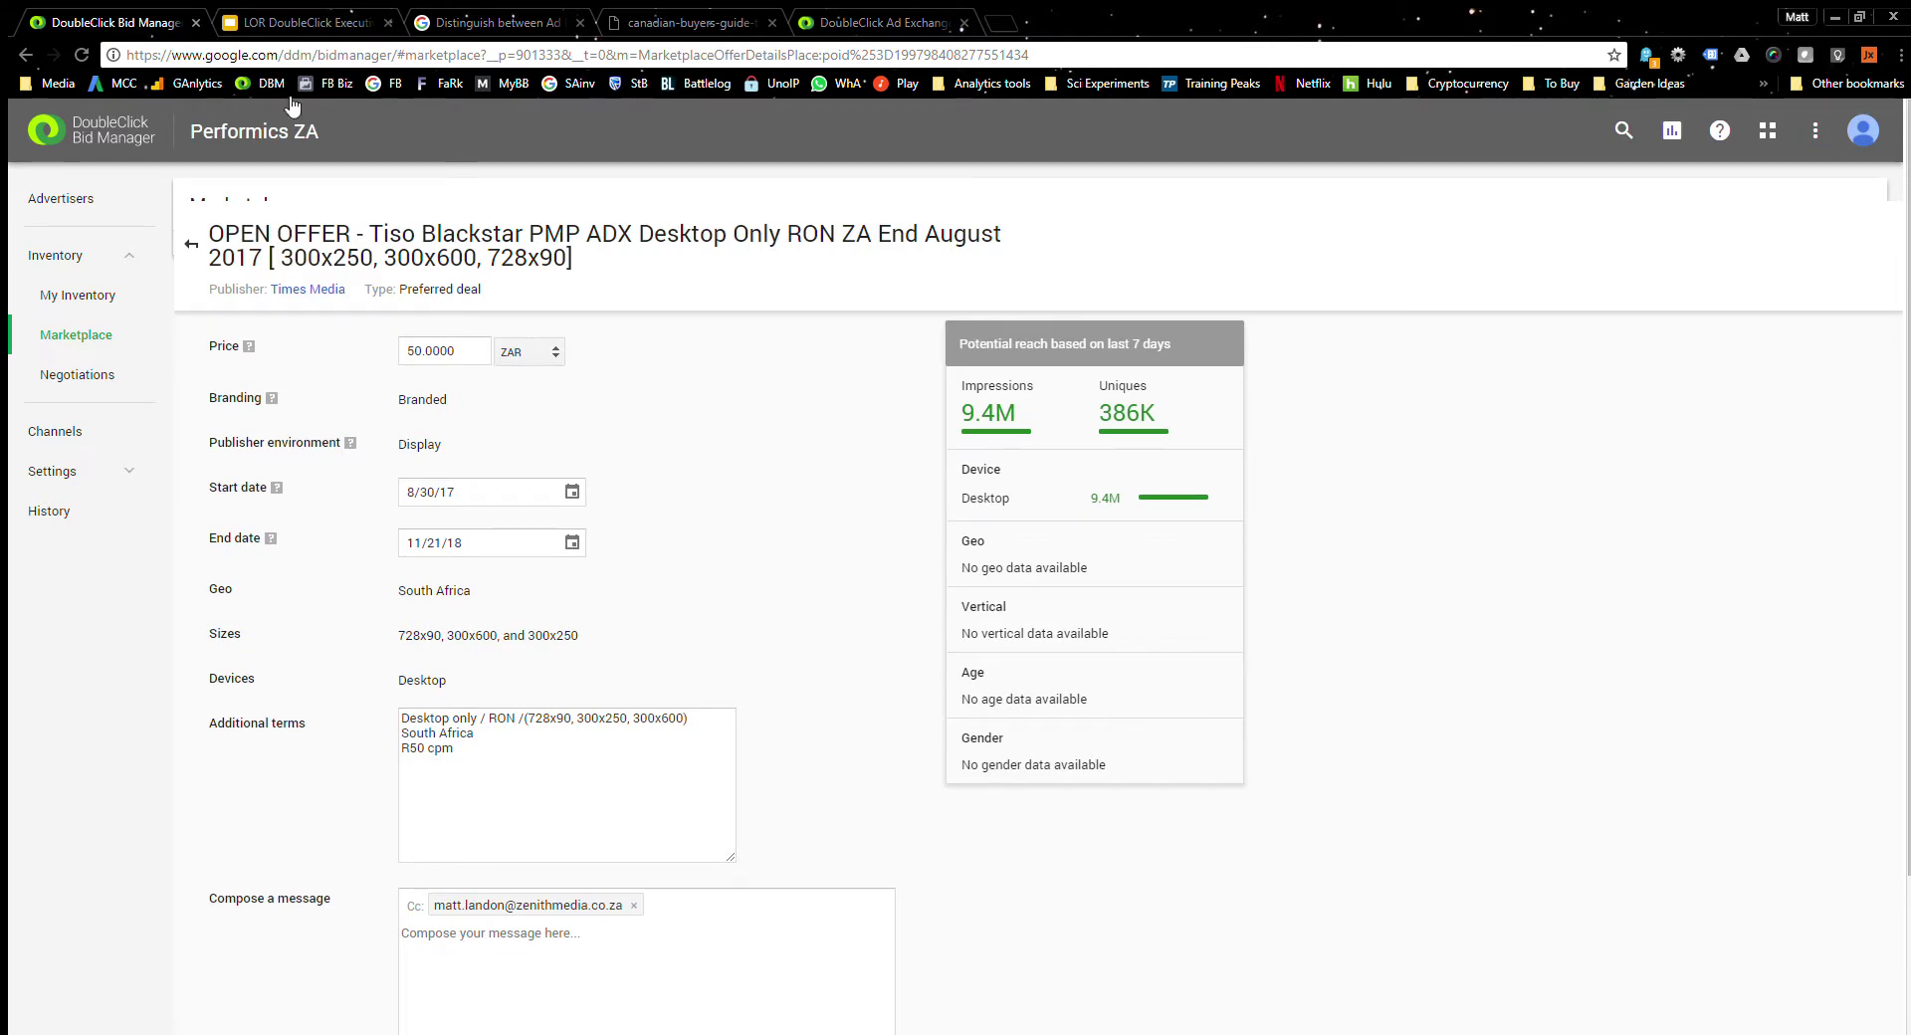
Return to the Marketplace and search the South African inventory for "bbc".
left_click(60, 337)
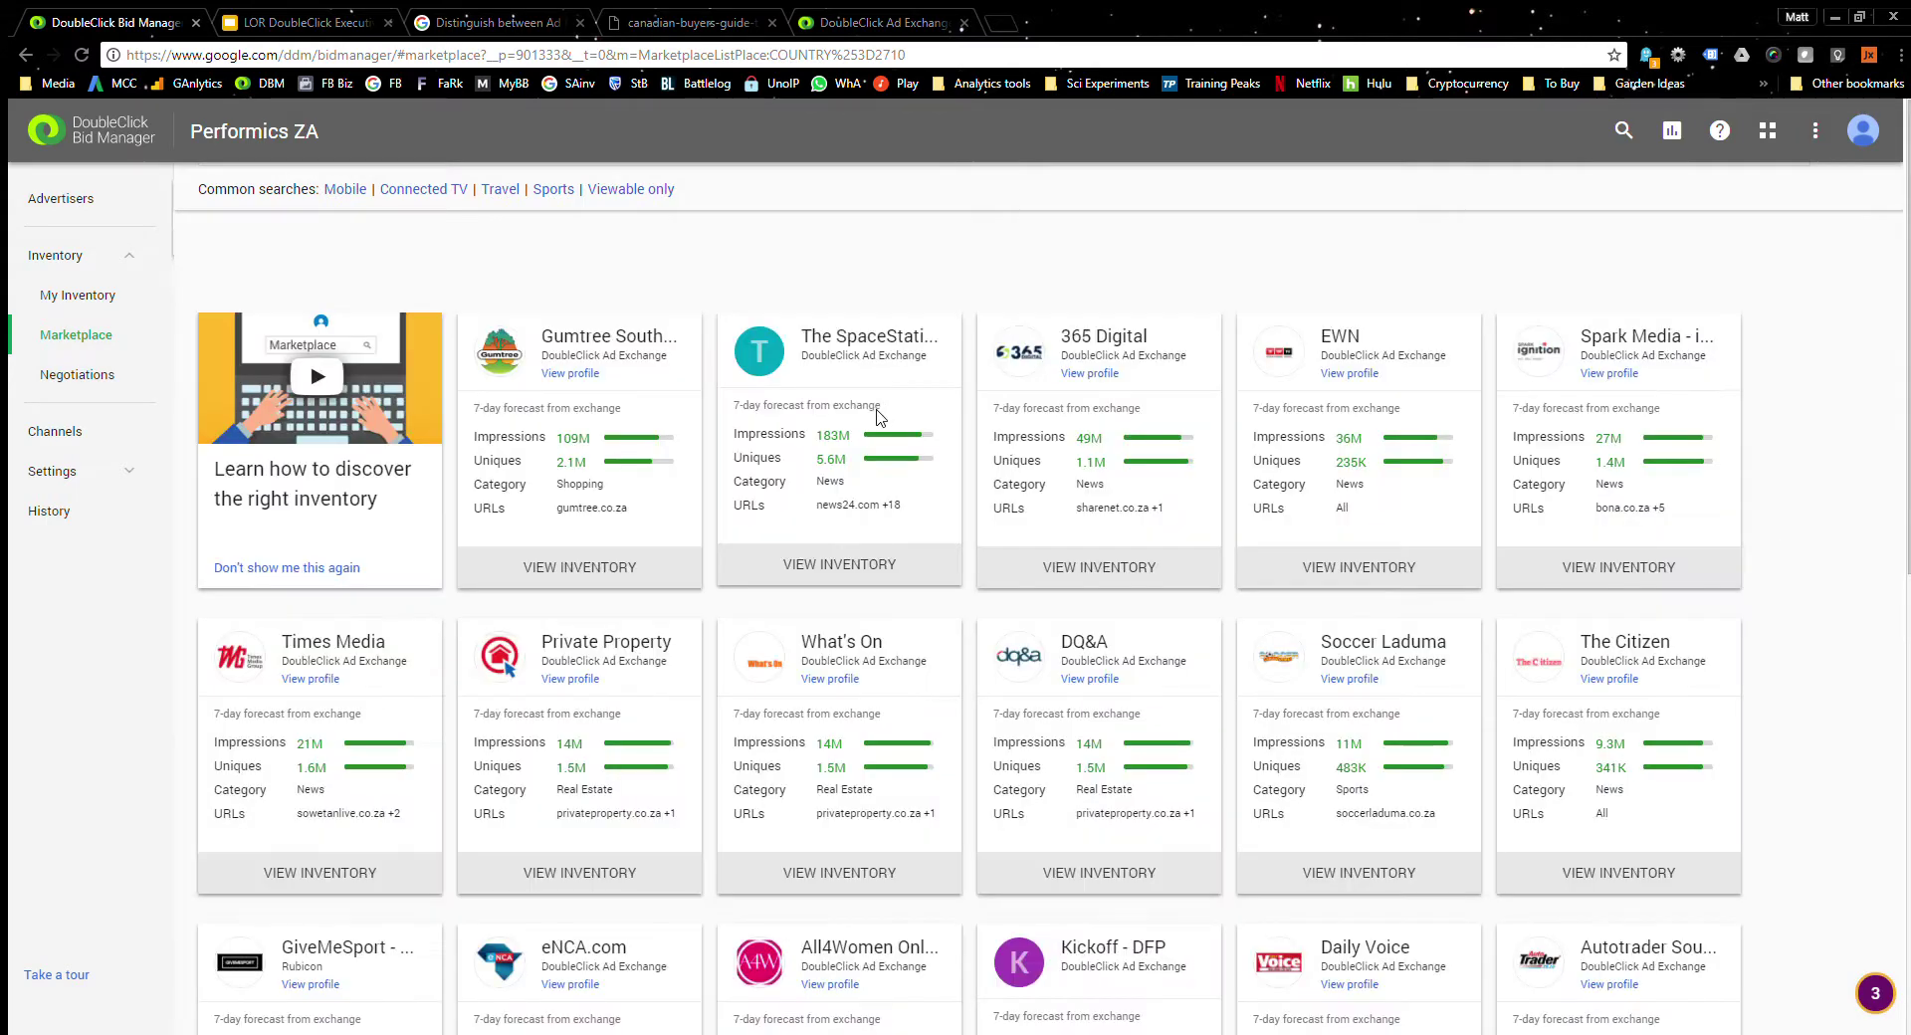
scroll(1009, 440, "down", 9)
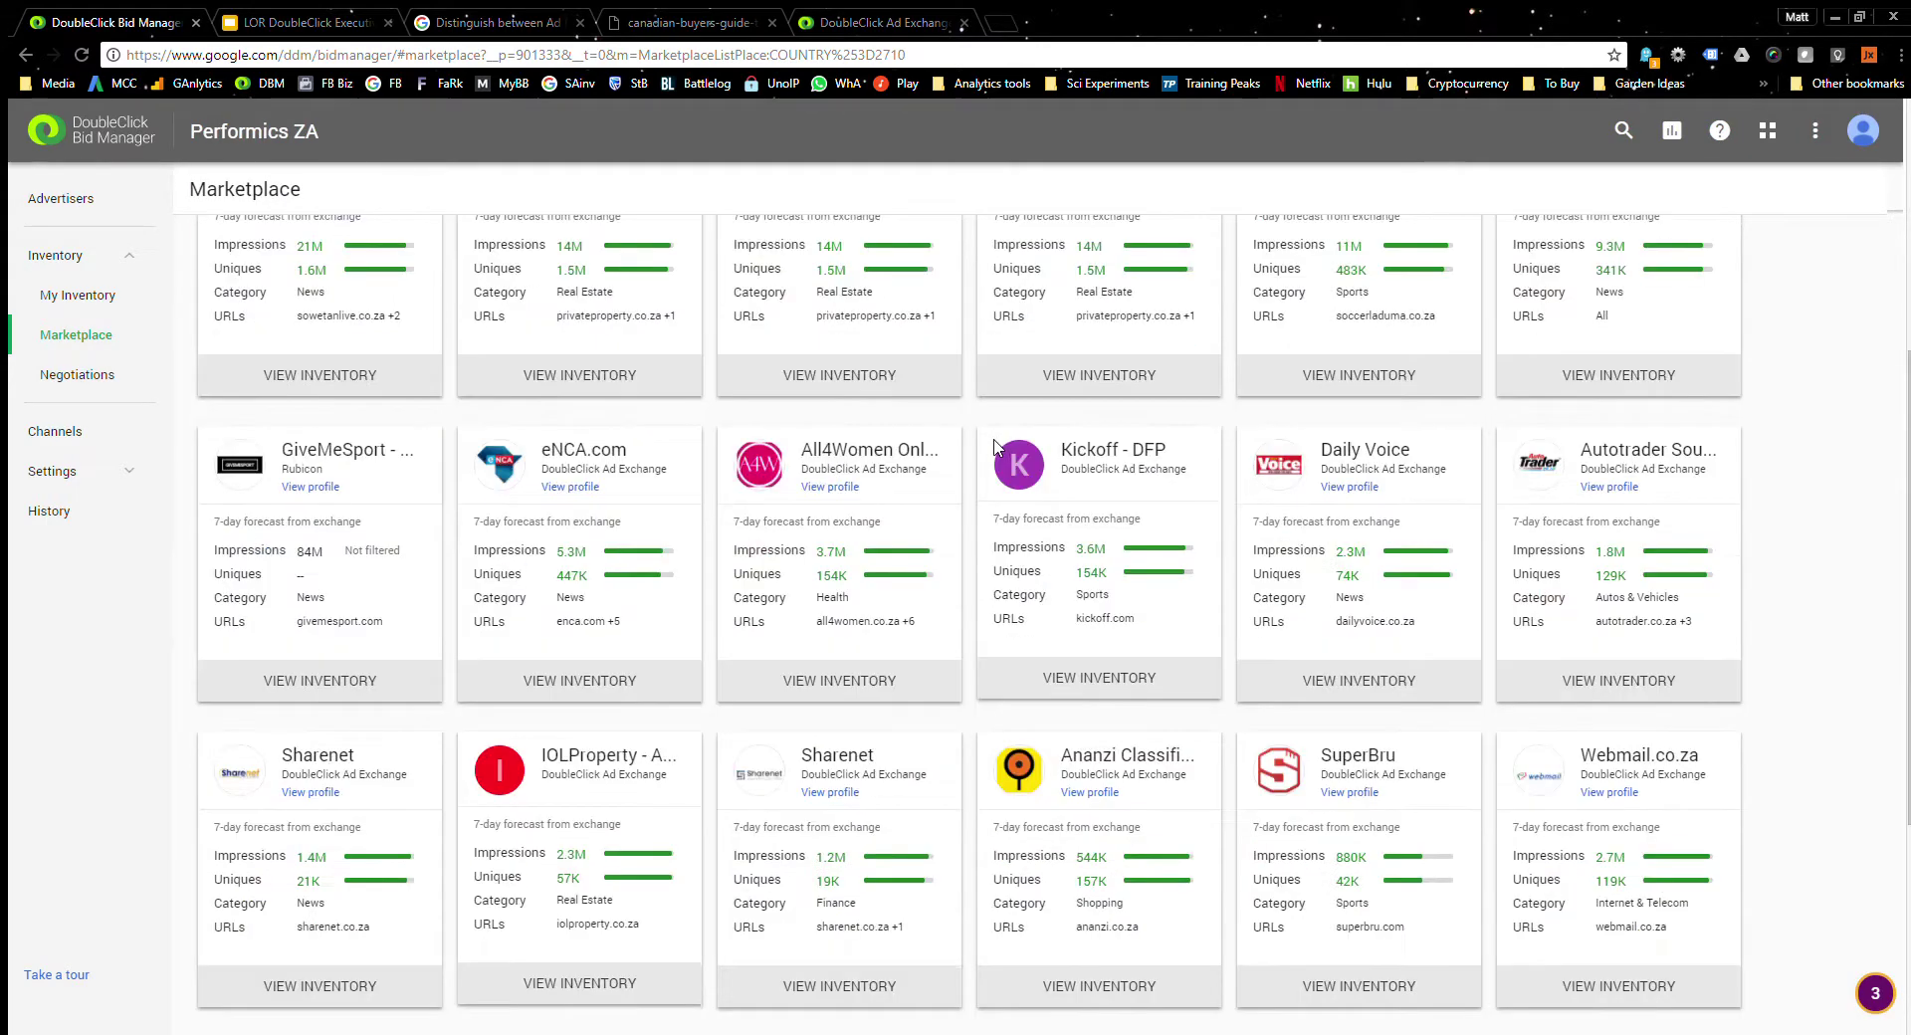
scroll(970, 443, "up", 7)
scroll(970, 443, "up", 2)
left_click(446, 251)
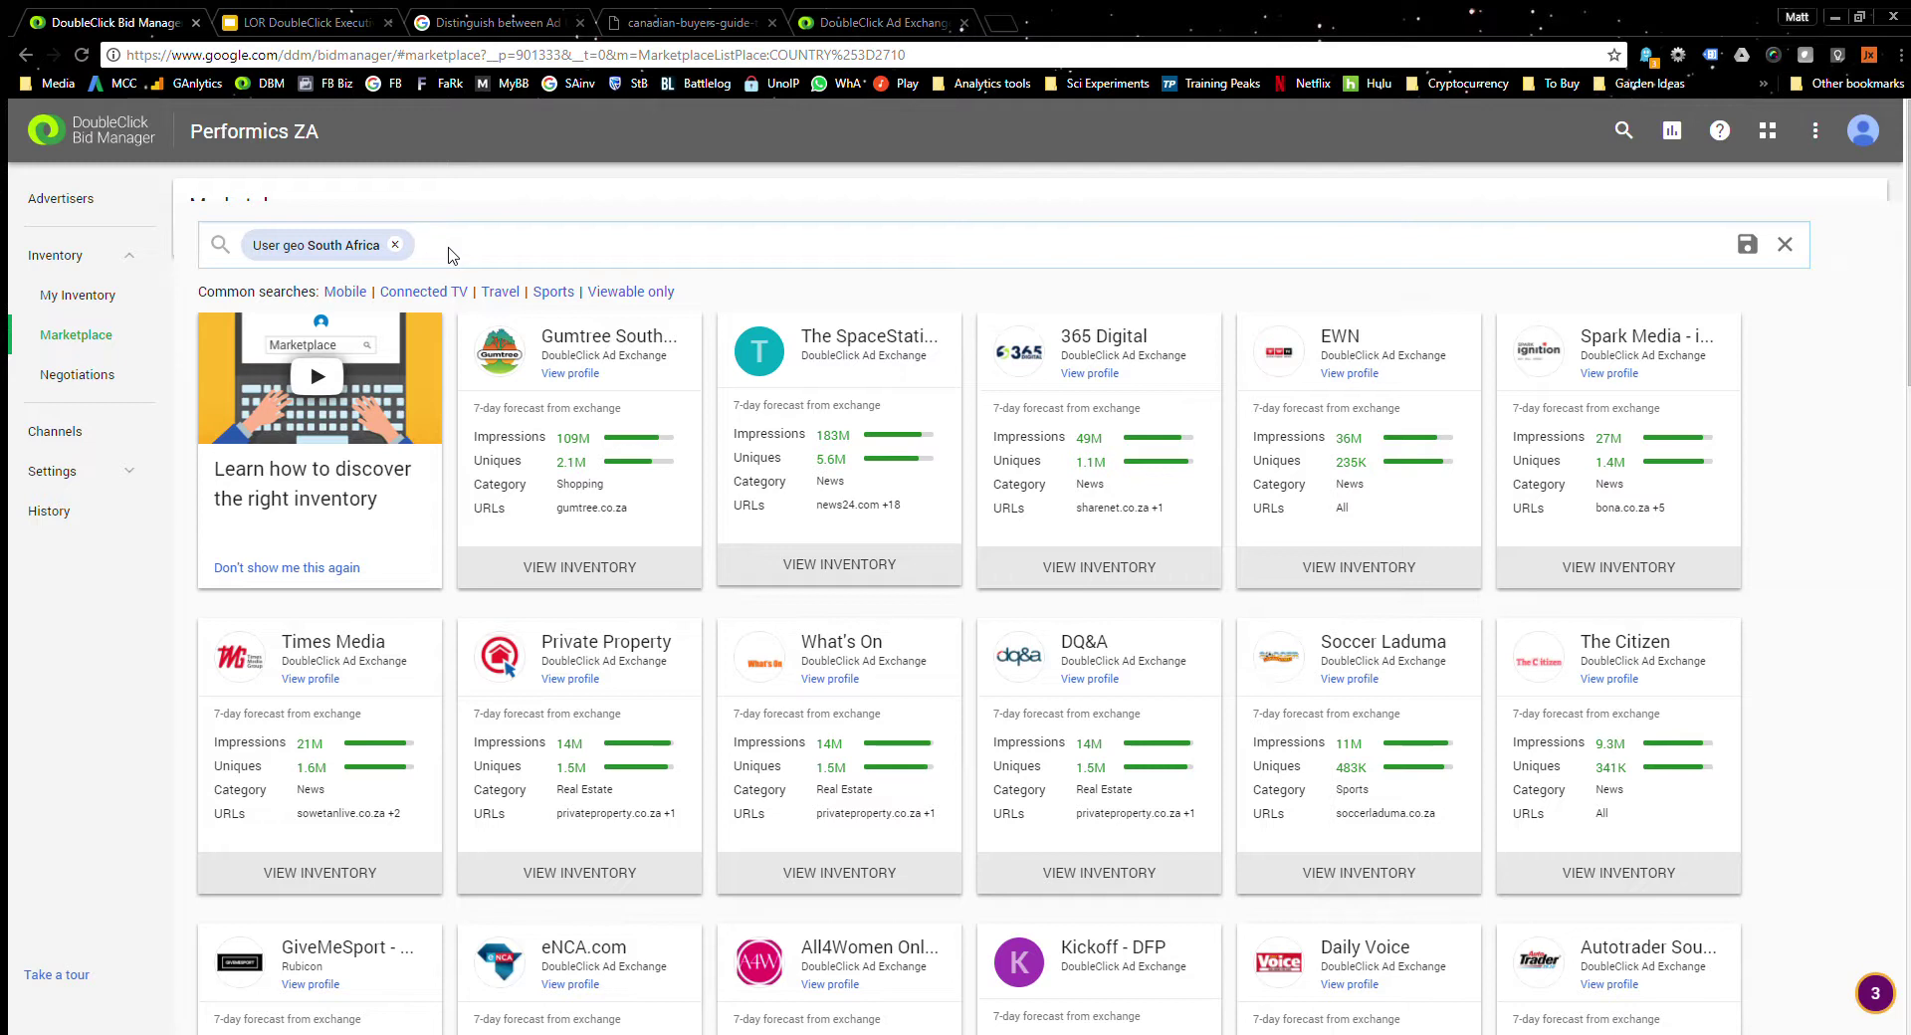
type("bc")
key("Return")
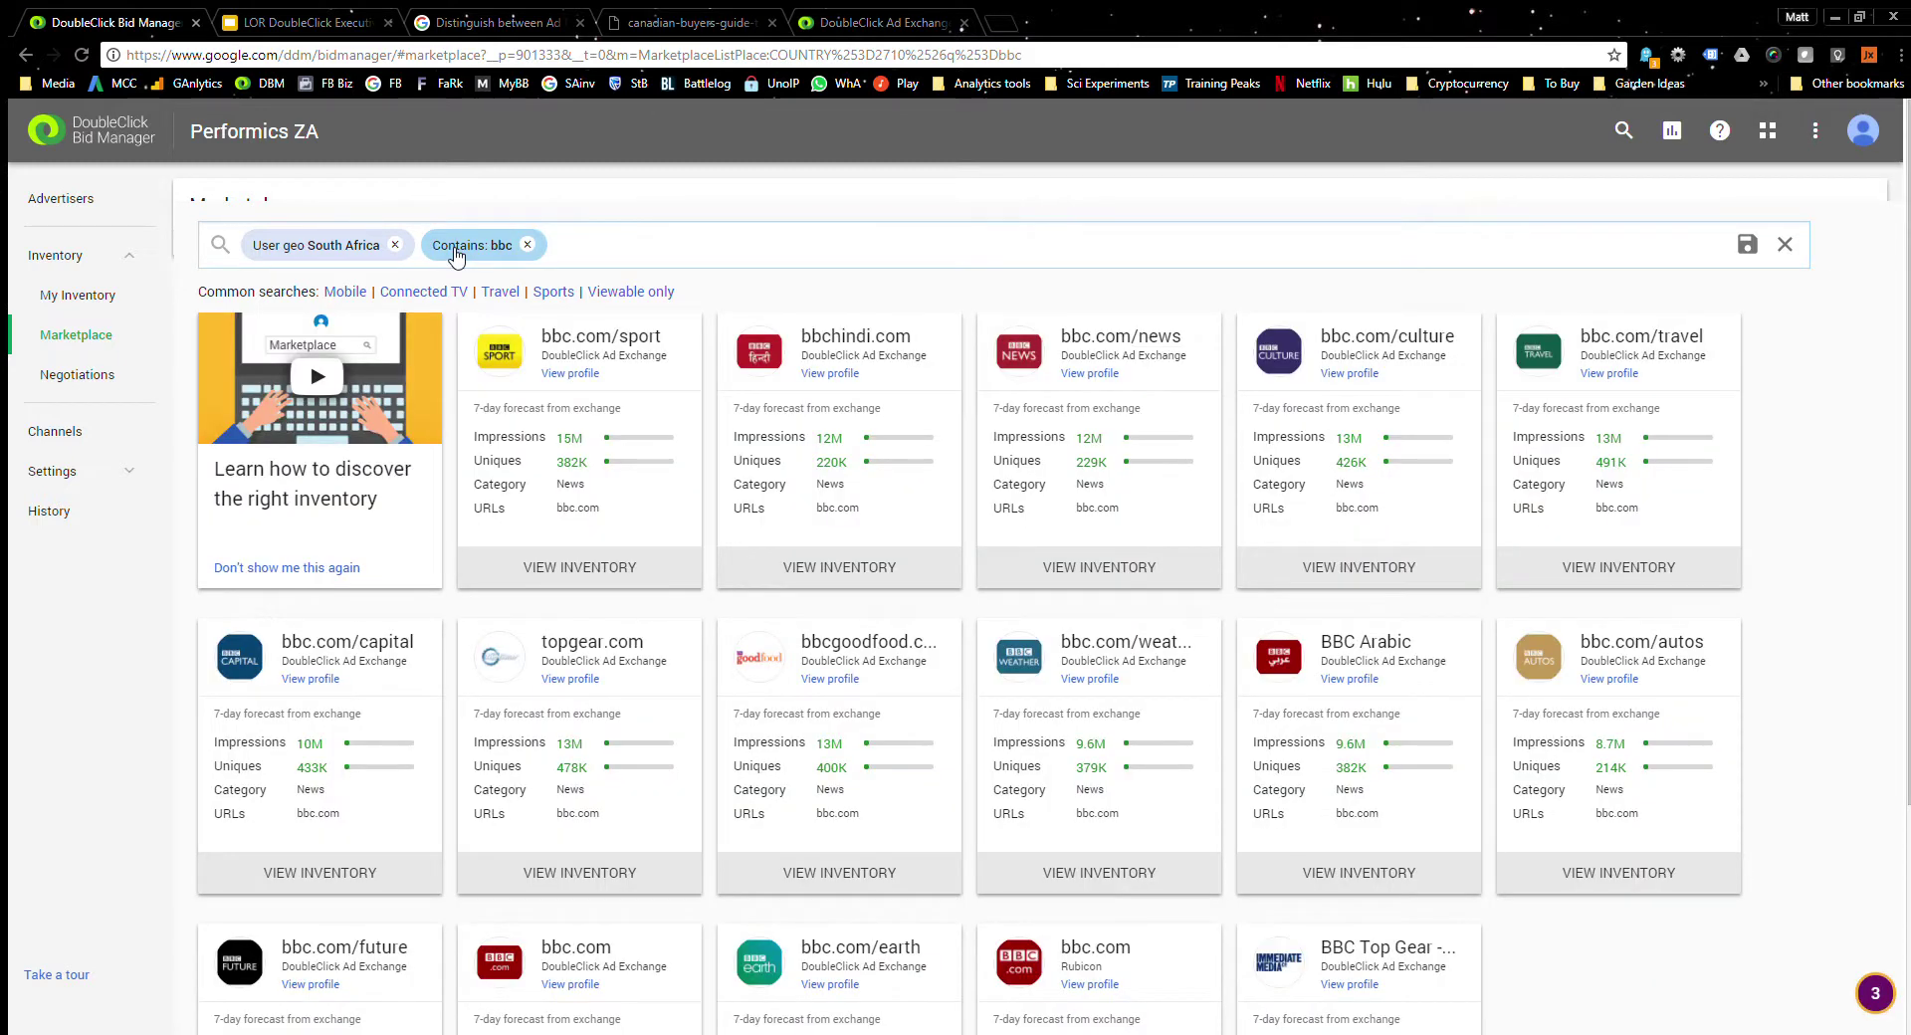
Try adding "cnn" as a second search term alongside "bbc", and remove it again.
type("cnn")
key("Return")
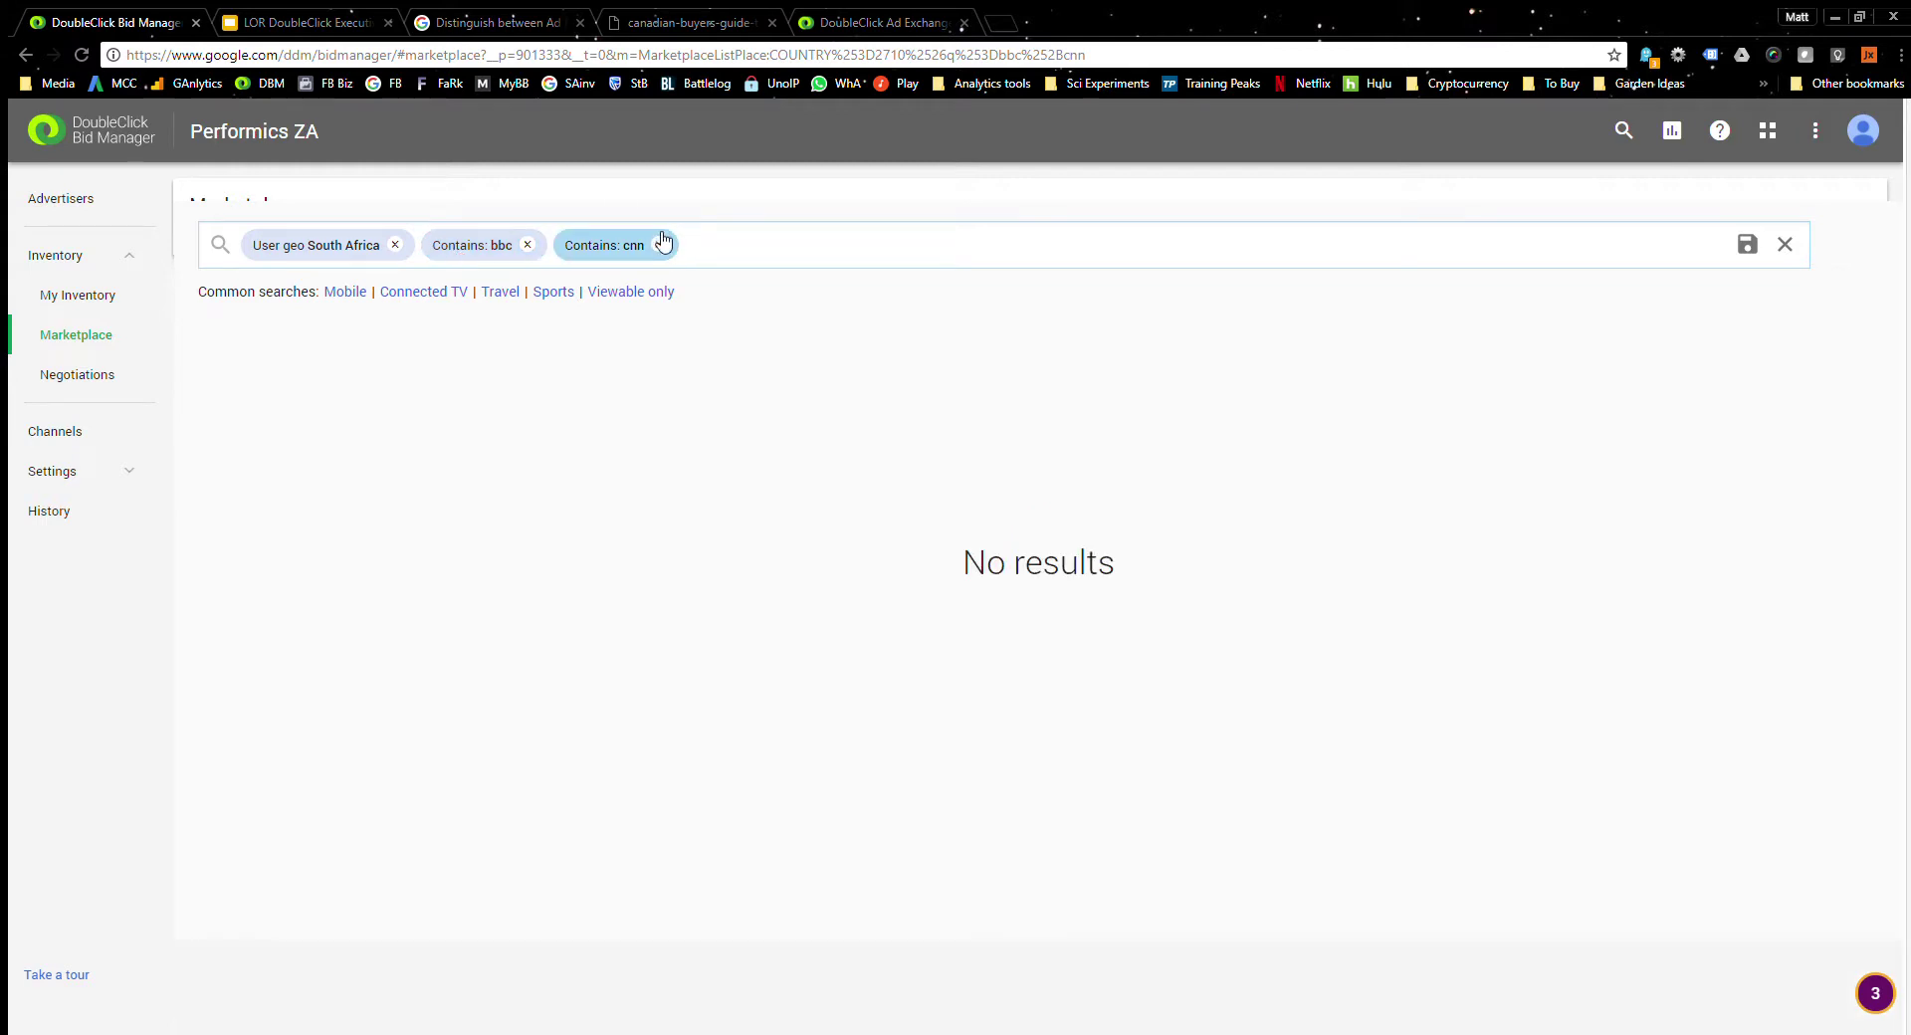
left_click(661, 245)
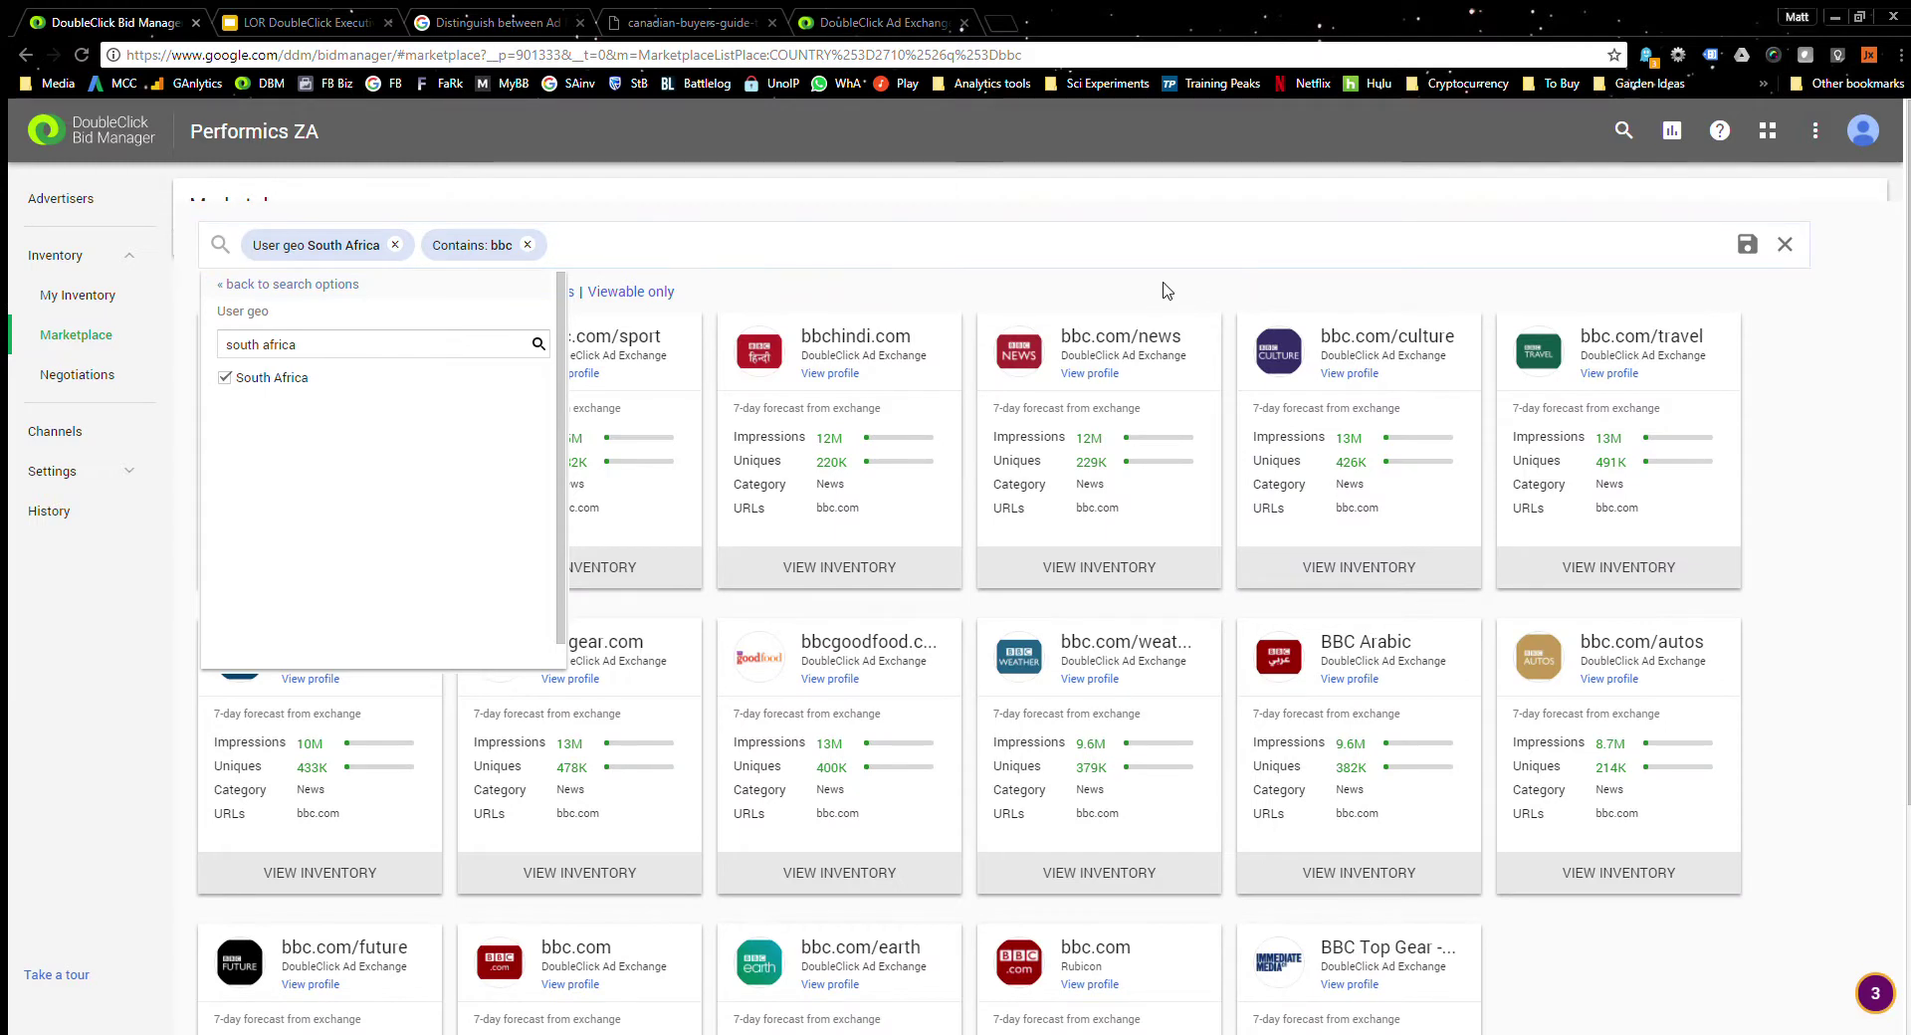
Close the search options and open the bbc.com/news inventory with its full inventory summary expanded for review.
left_click(1164, 284)
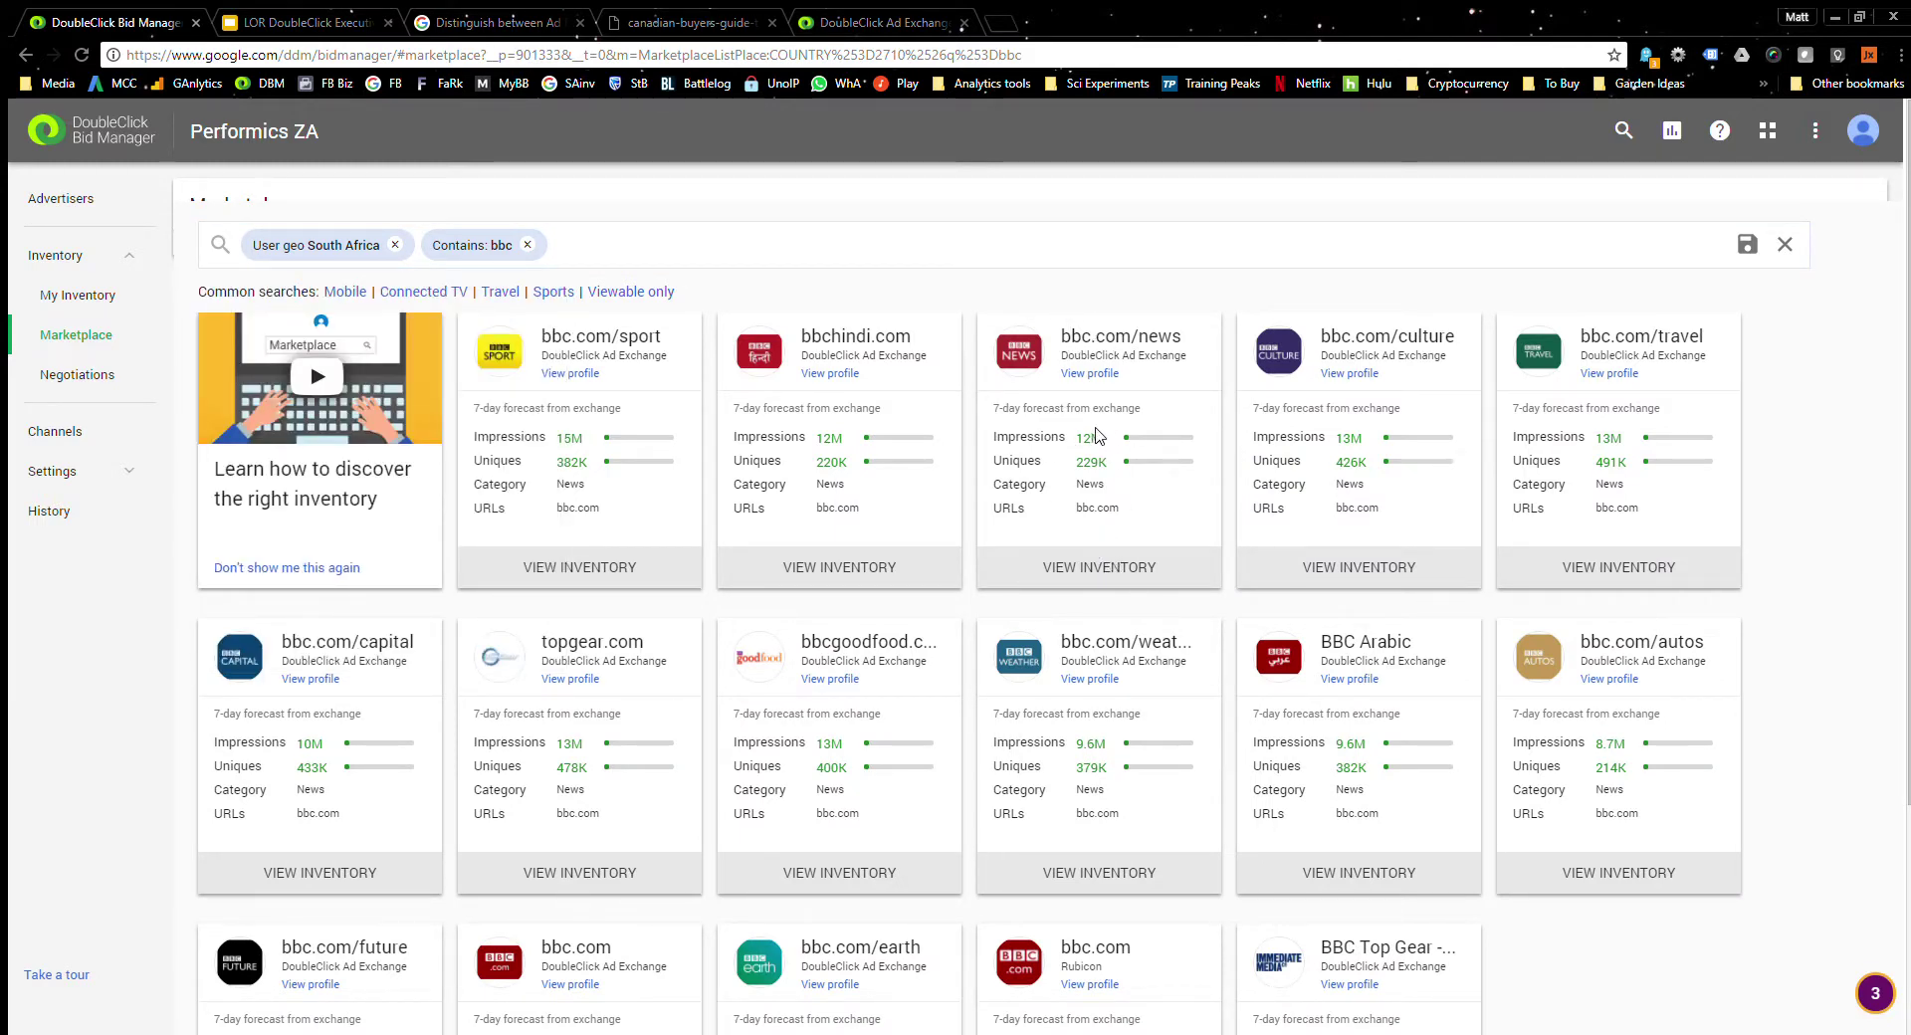
left_click(1075, 567)
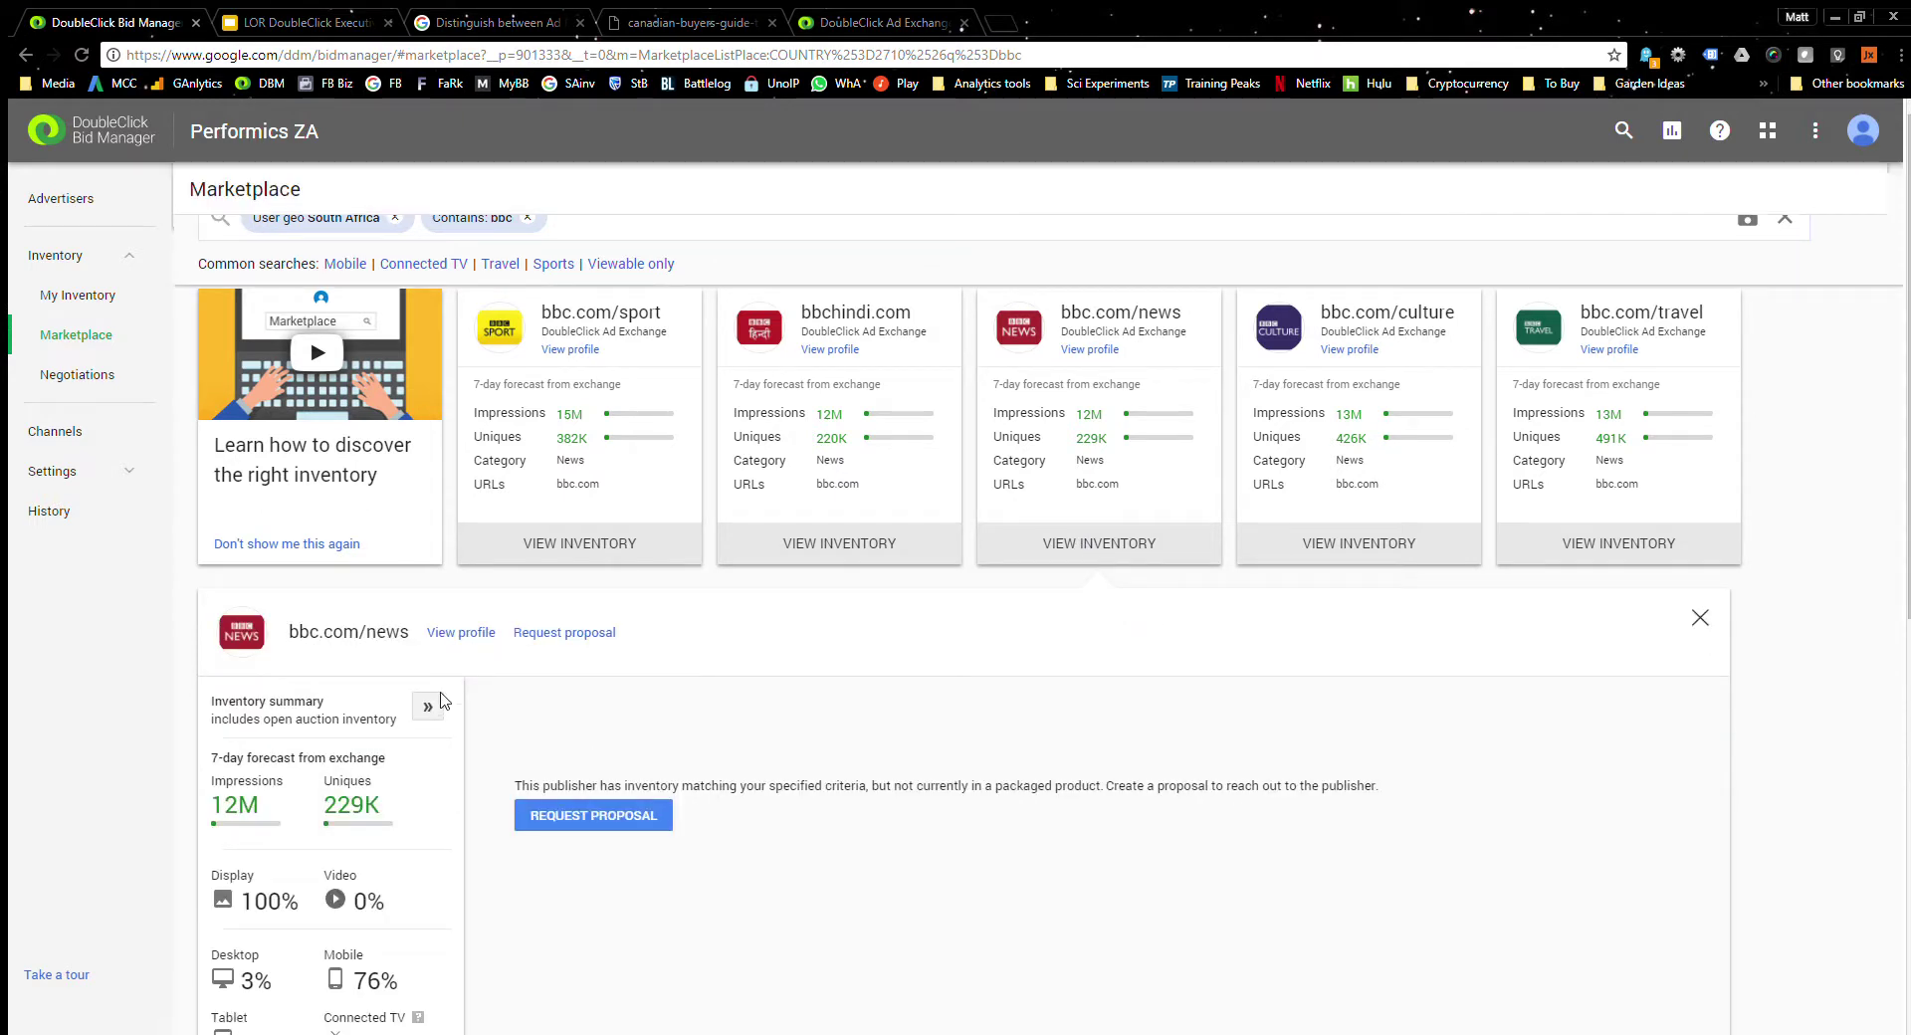
left_click(428, 705)
scroll(796, 756, "down", 2)
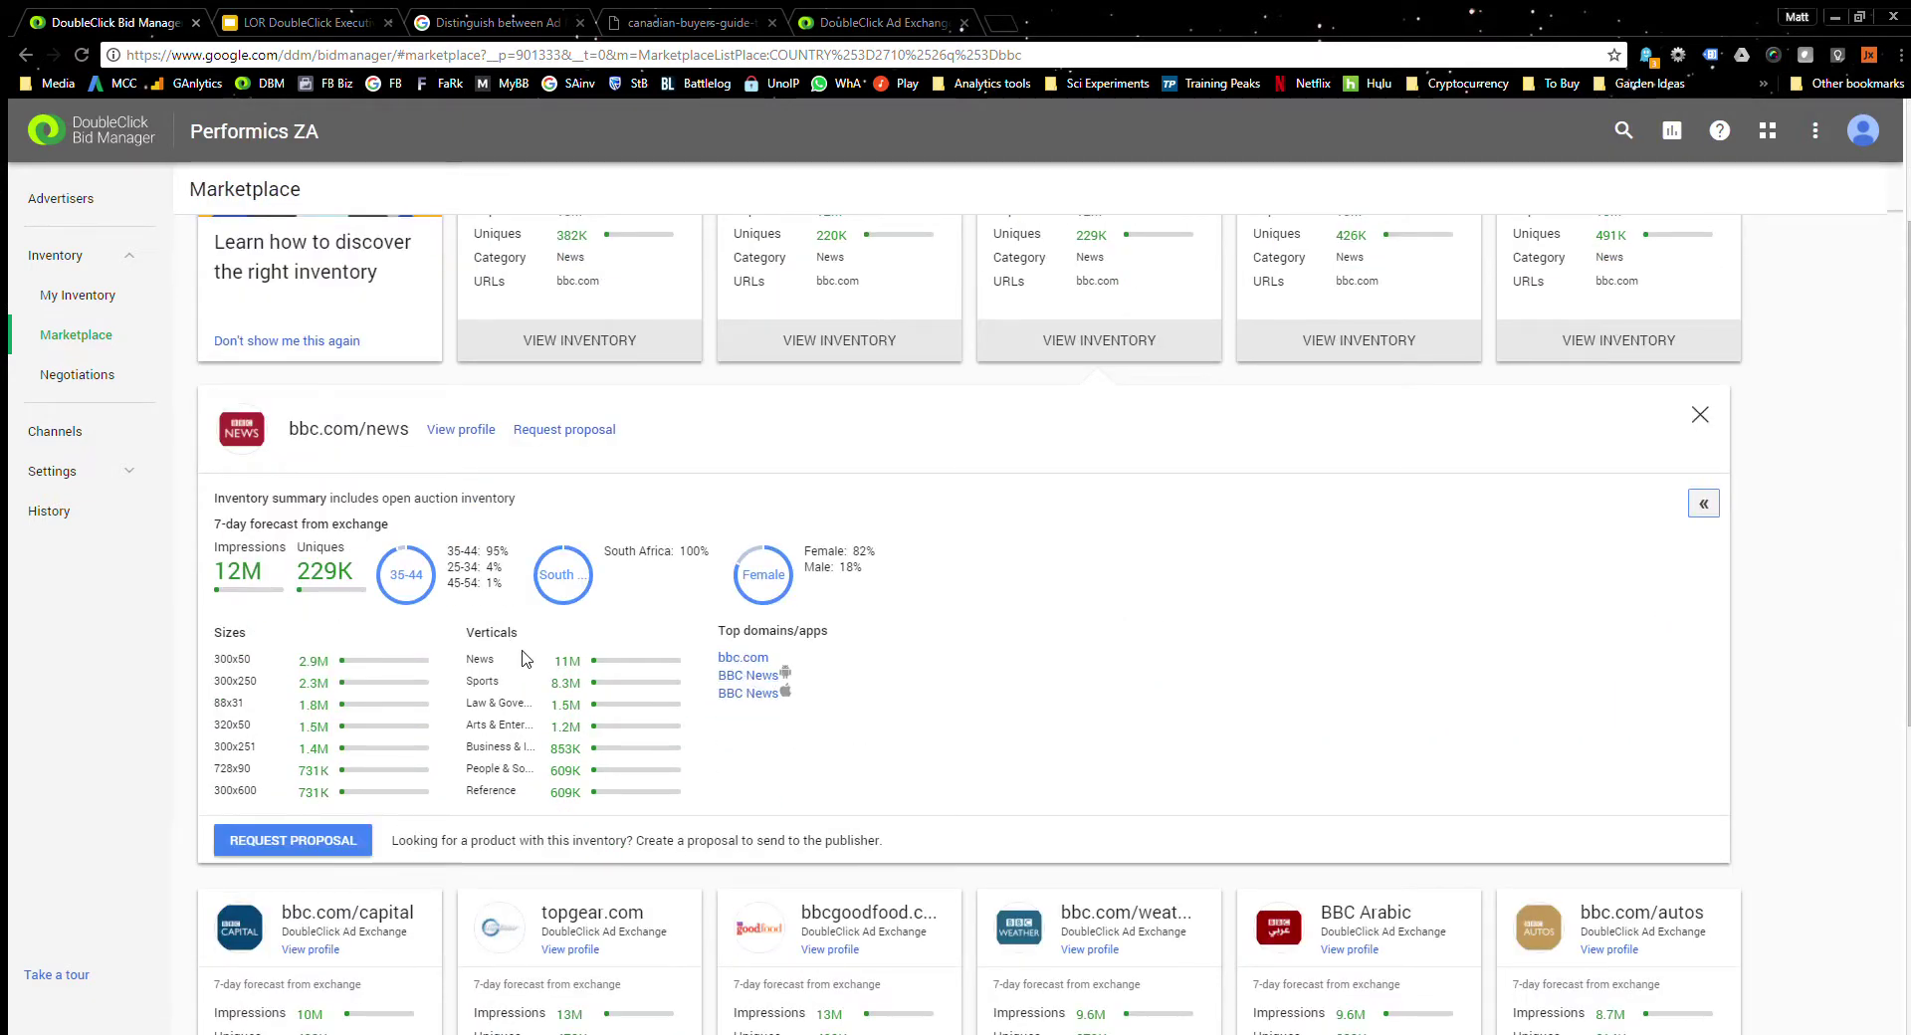
Open a proposal request for bbc.com/news and go through its CPM, impressions per day and country fields.
left_click(329, 839)
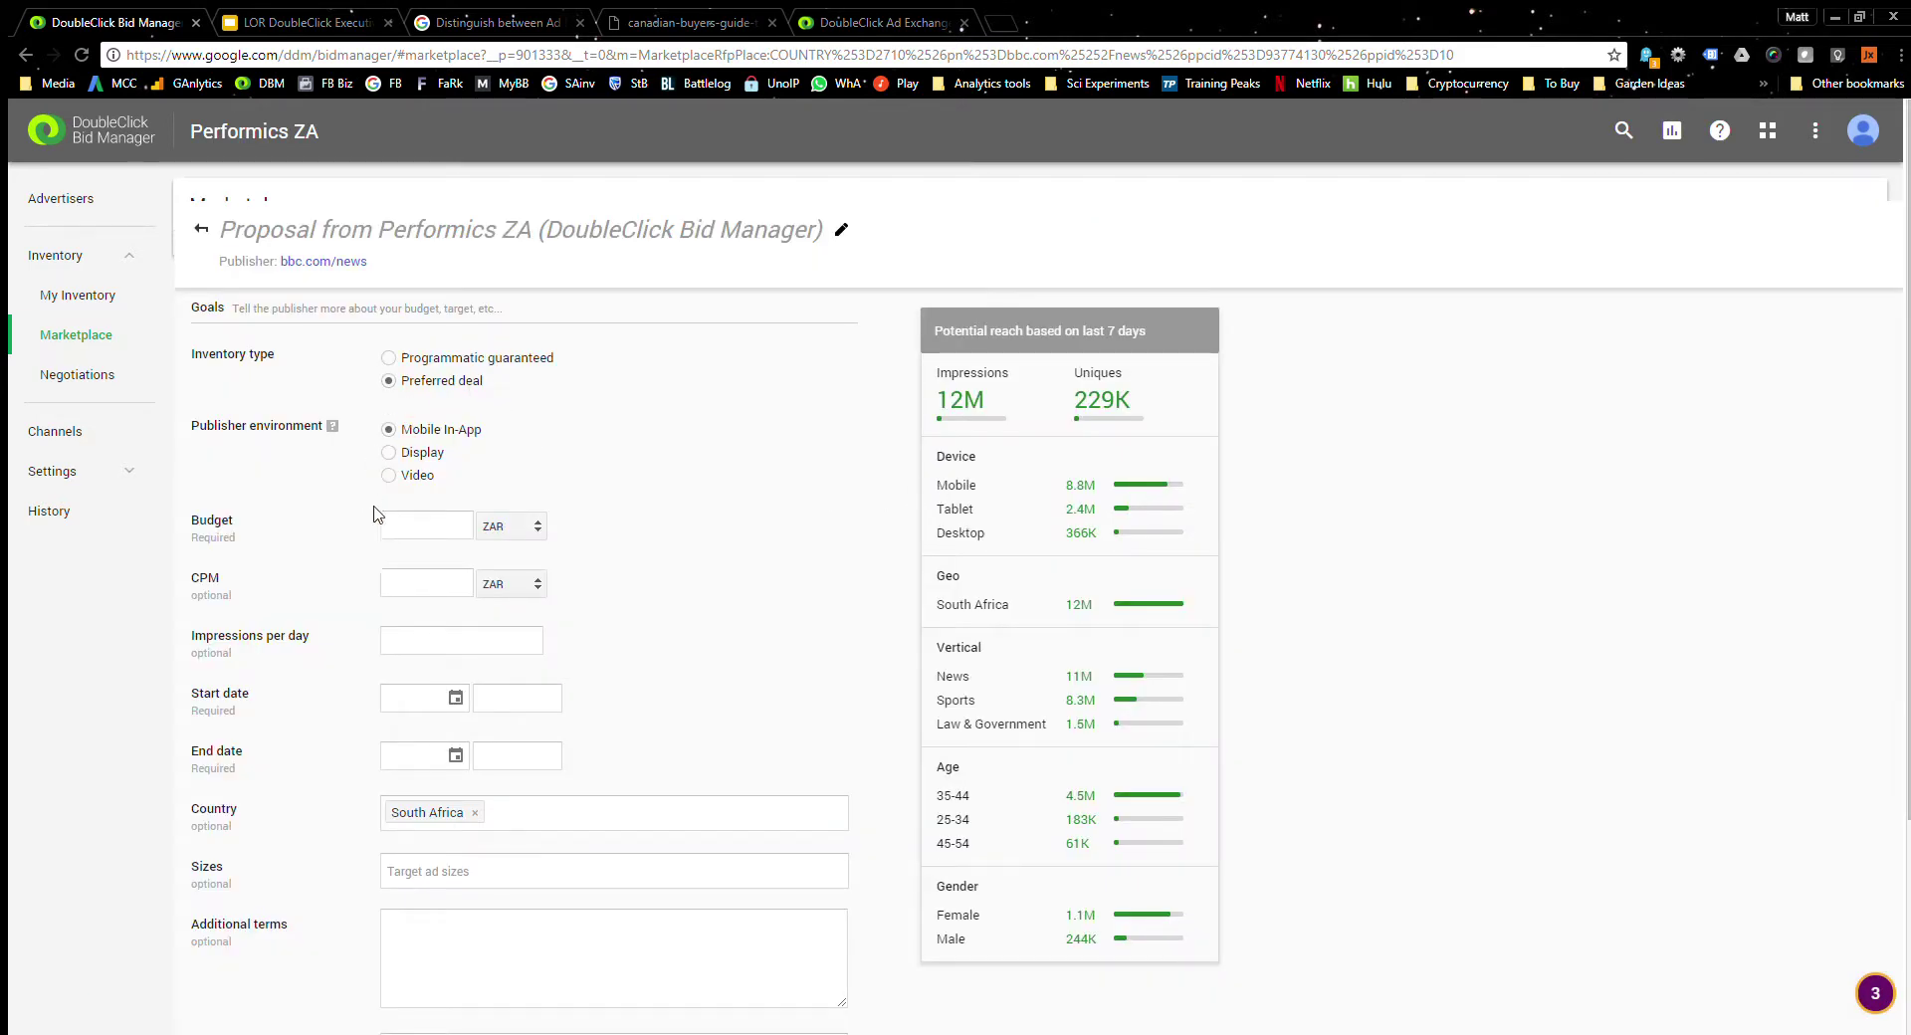
left_click(416, 584)
left_click(445, 655)
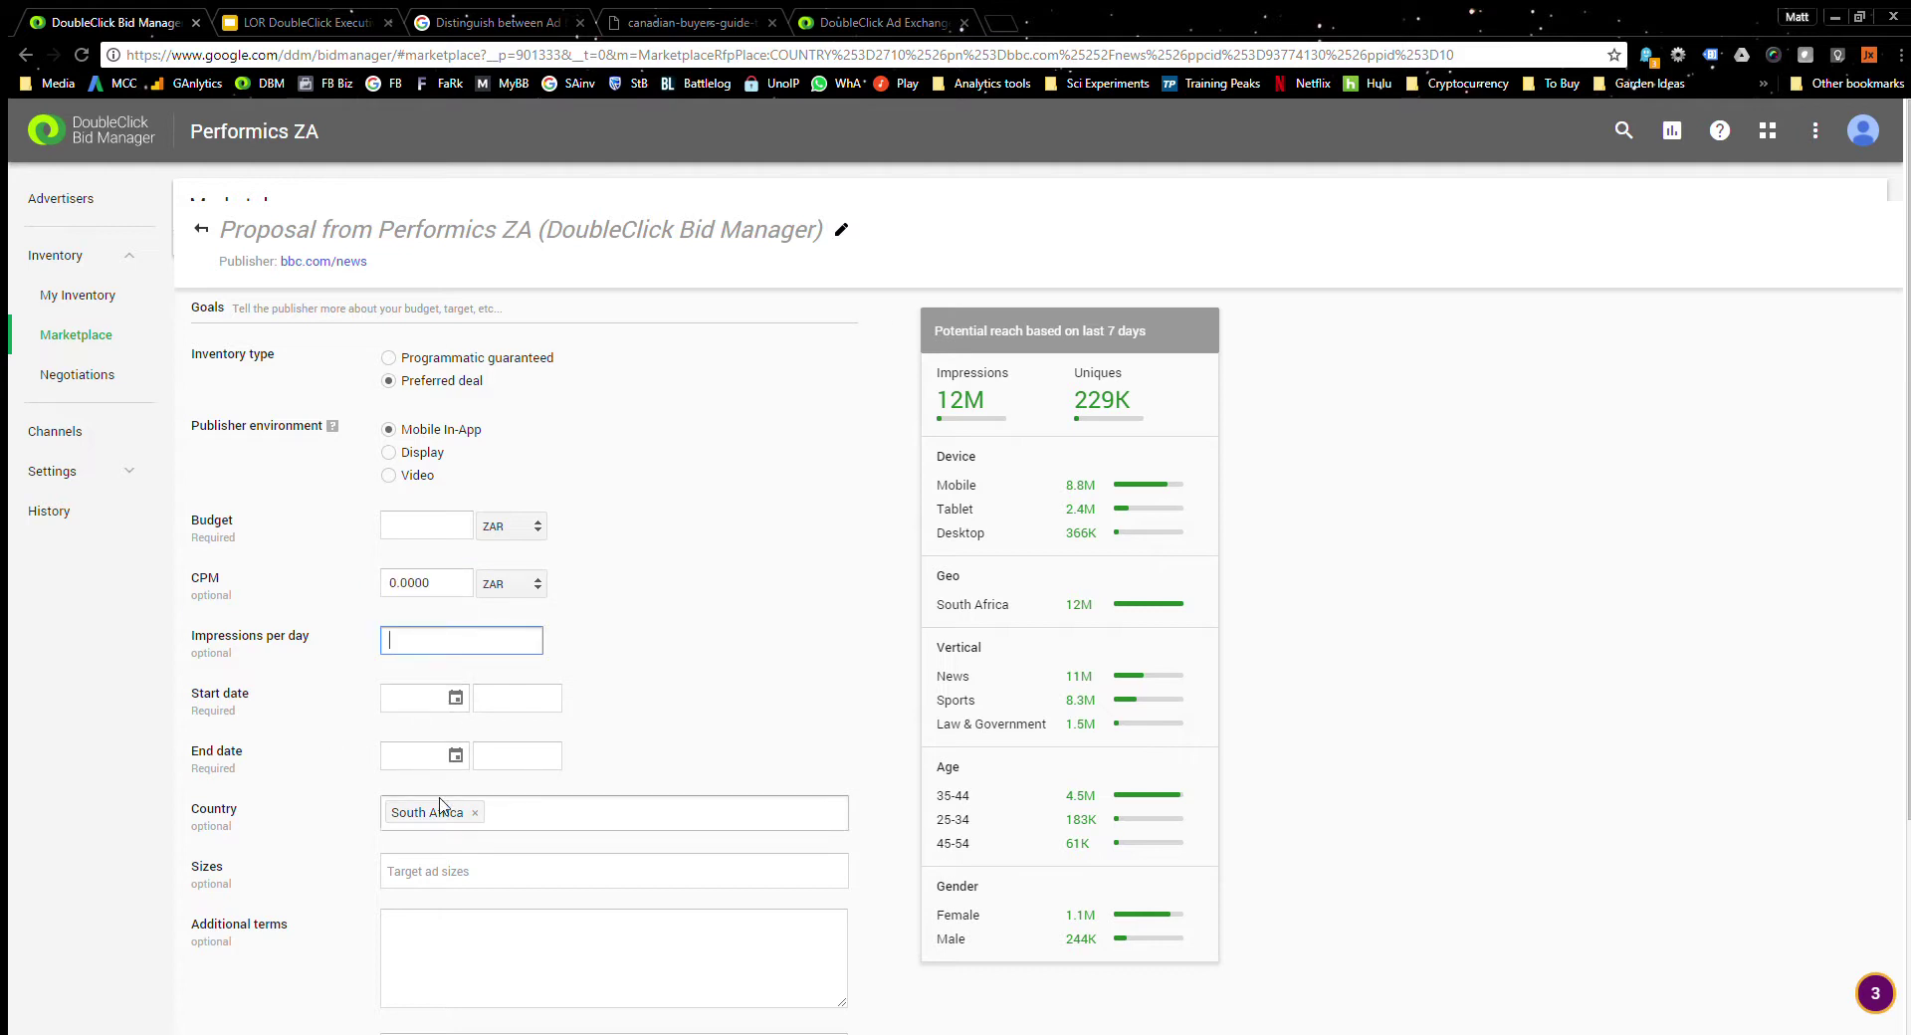
left_click(518, 814)
Add 468x60 as a target ad size in the bbc.com/news proposal and check the other available sizes.
left_click(460, 873)
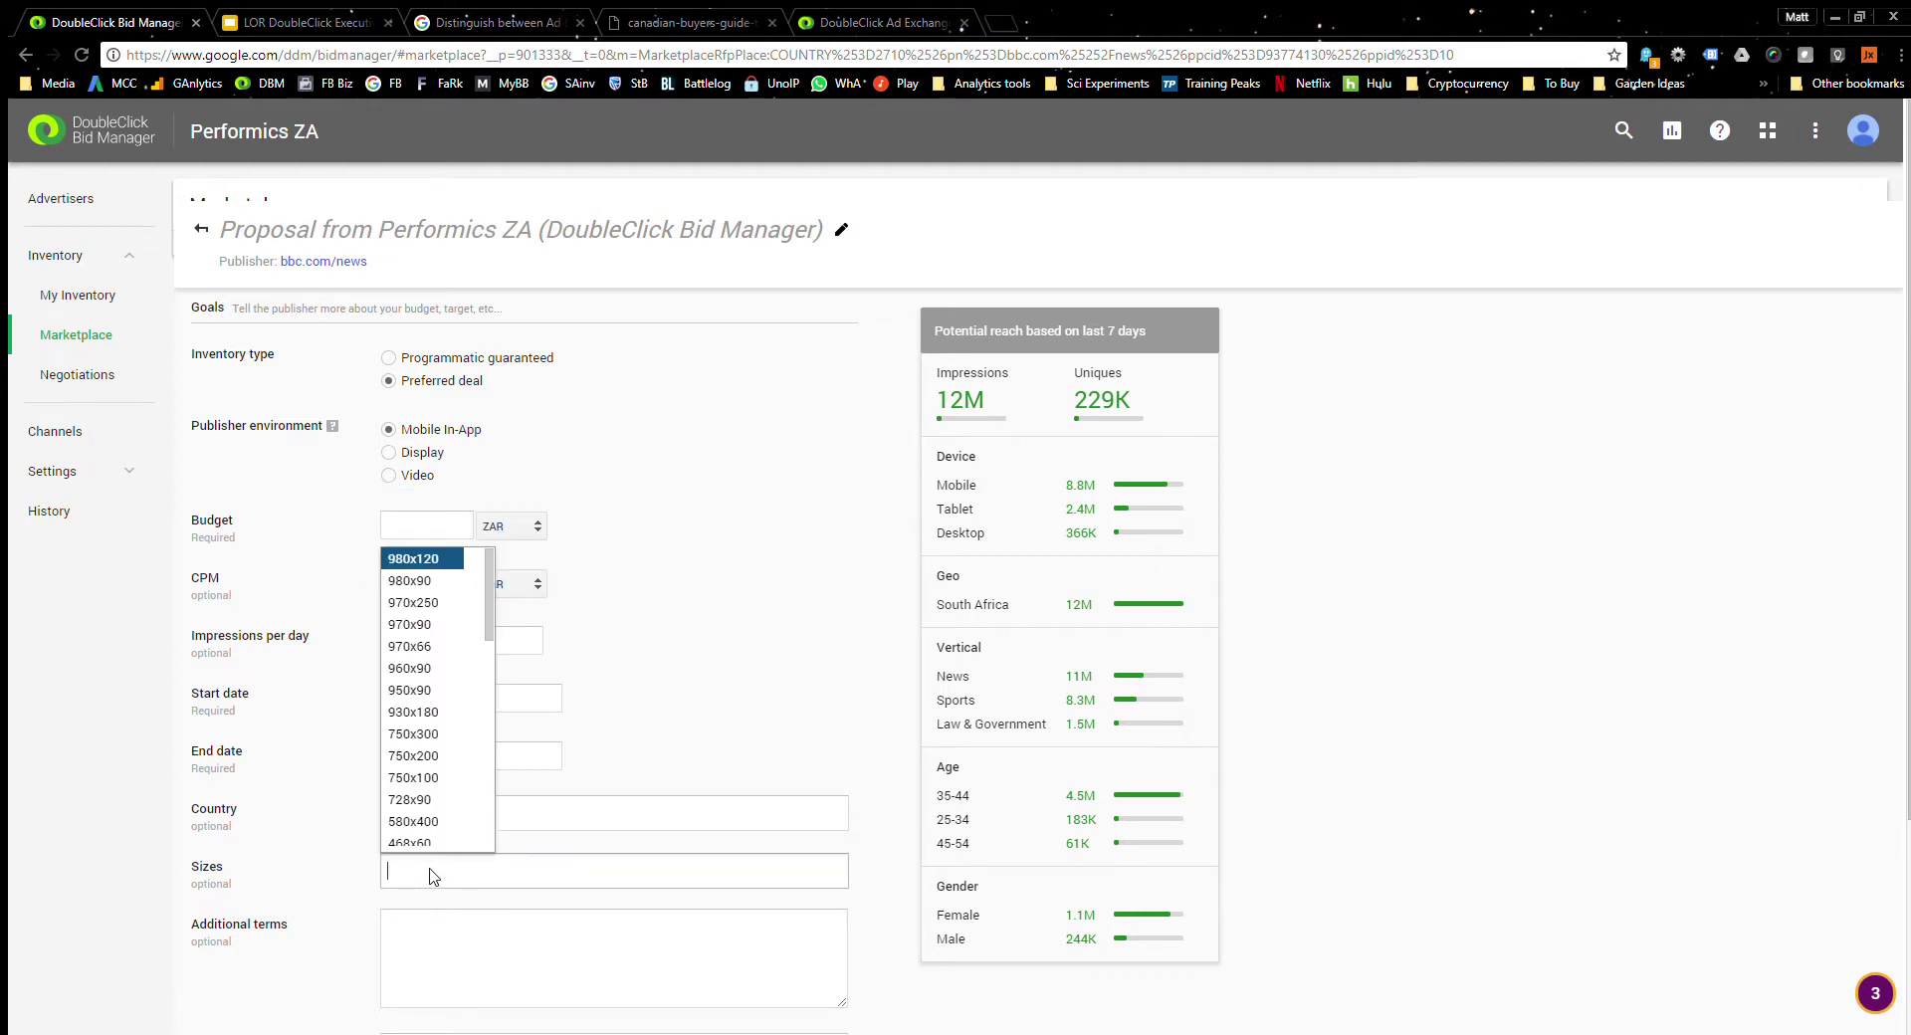
scroll(448, 617, "down", 3)
scroll(444, 636, "up", 3)
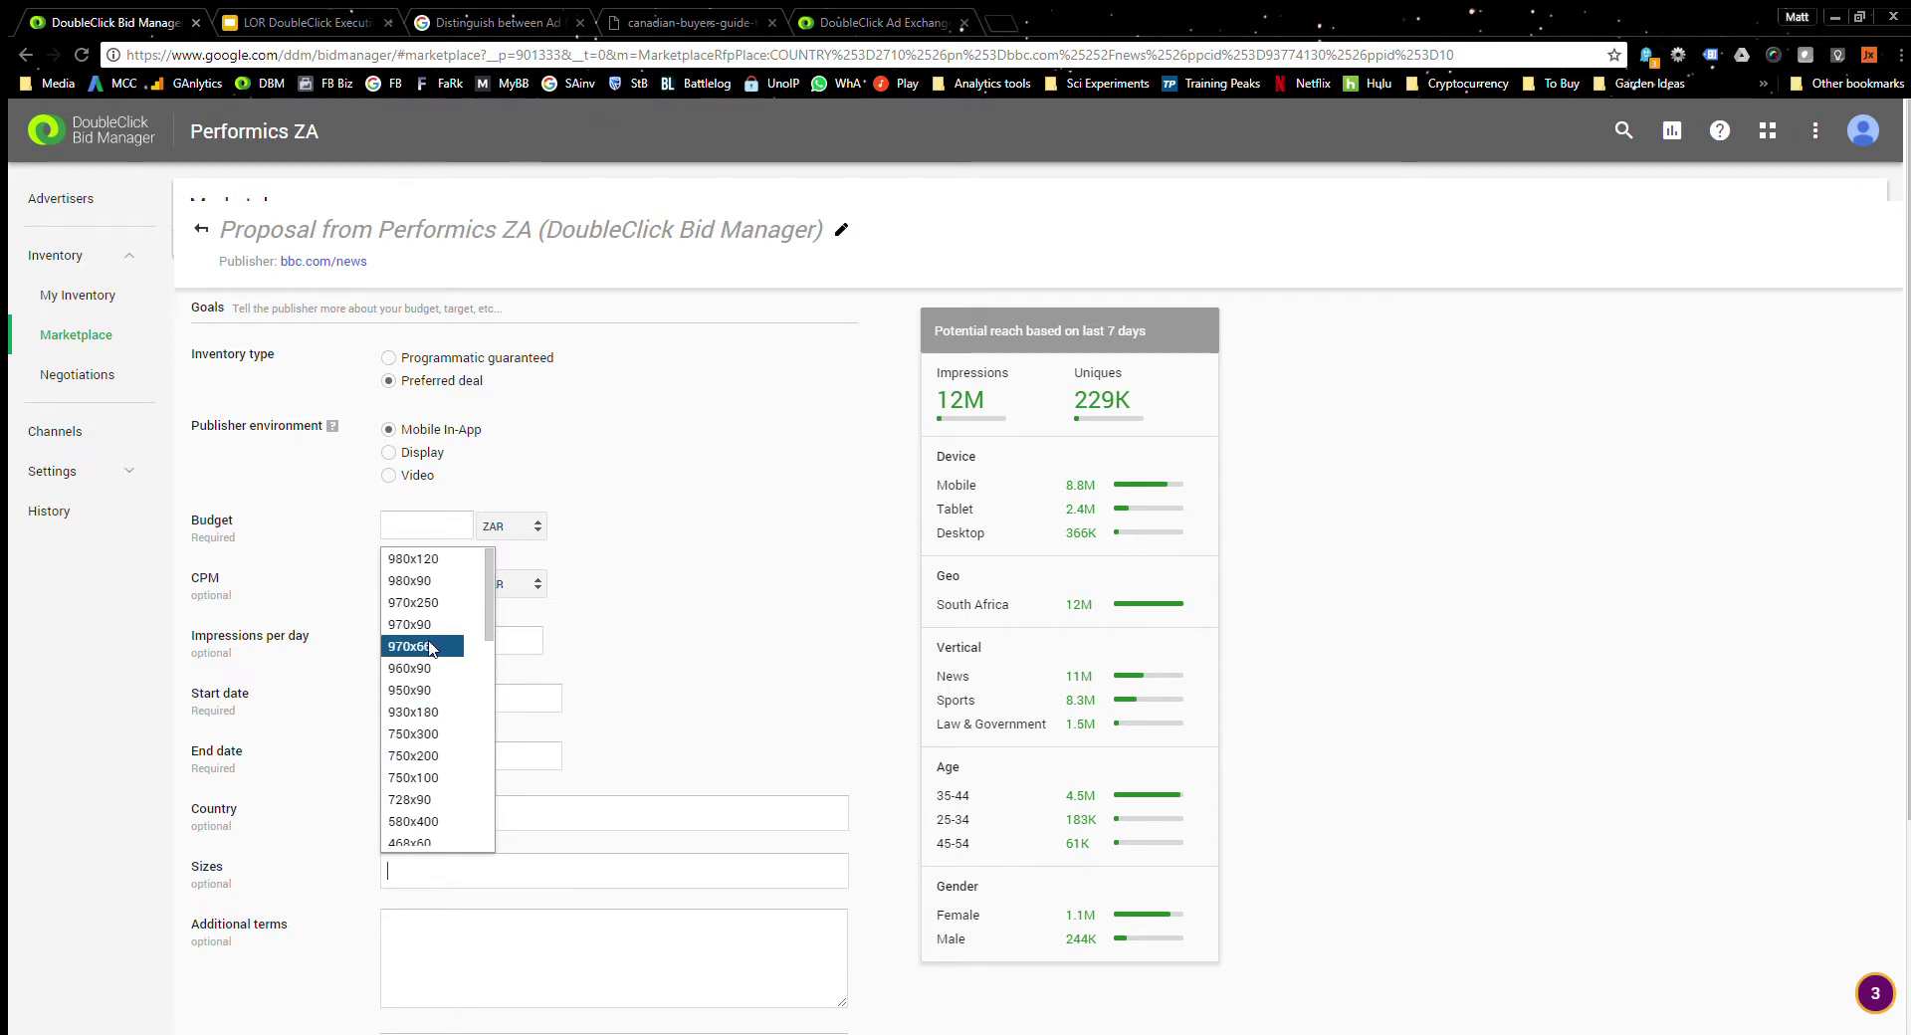
scroll(445, 647, "down", 3)
left_click(447, 700)
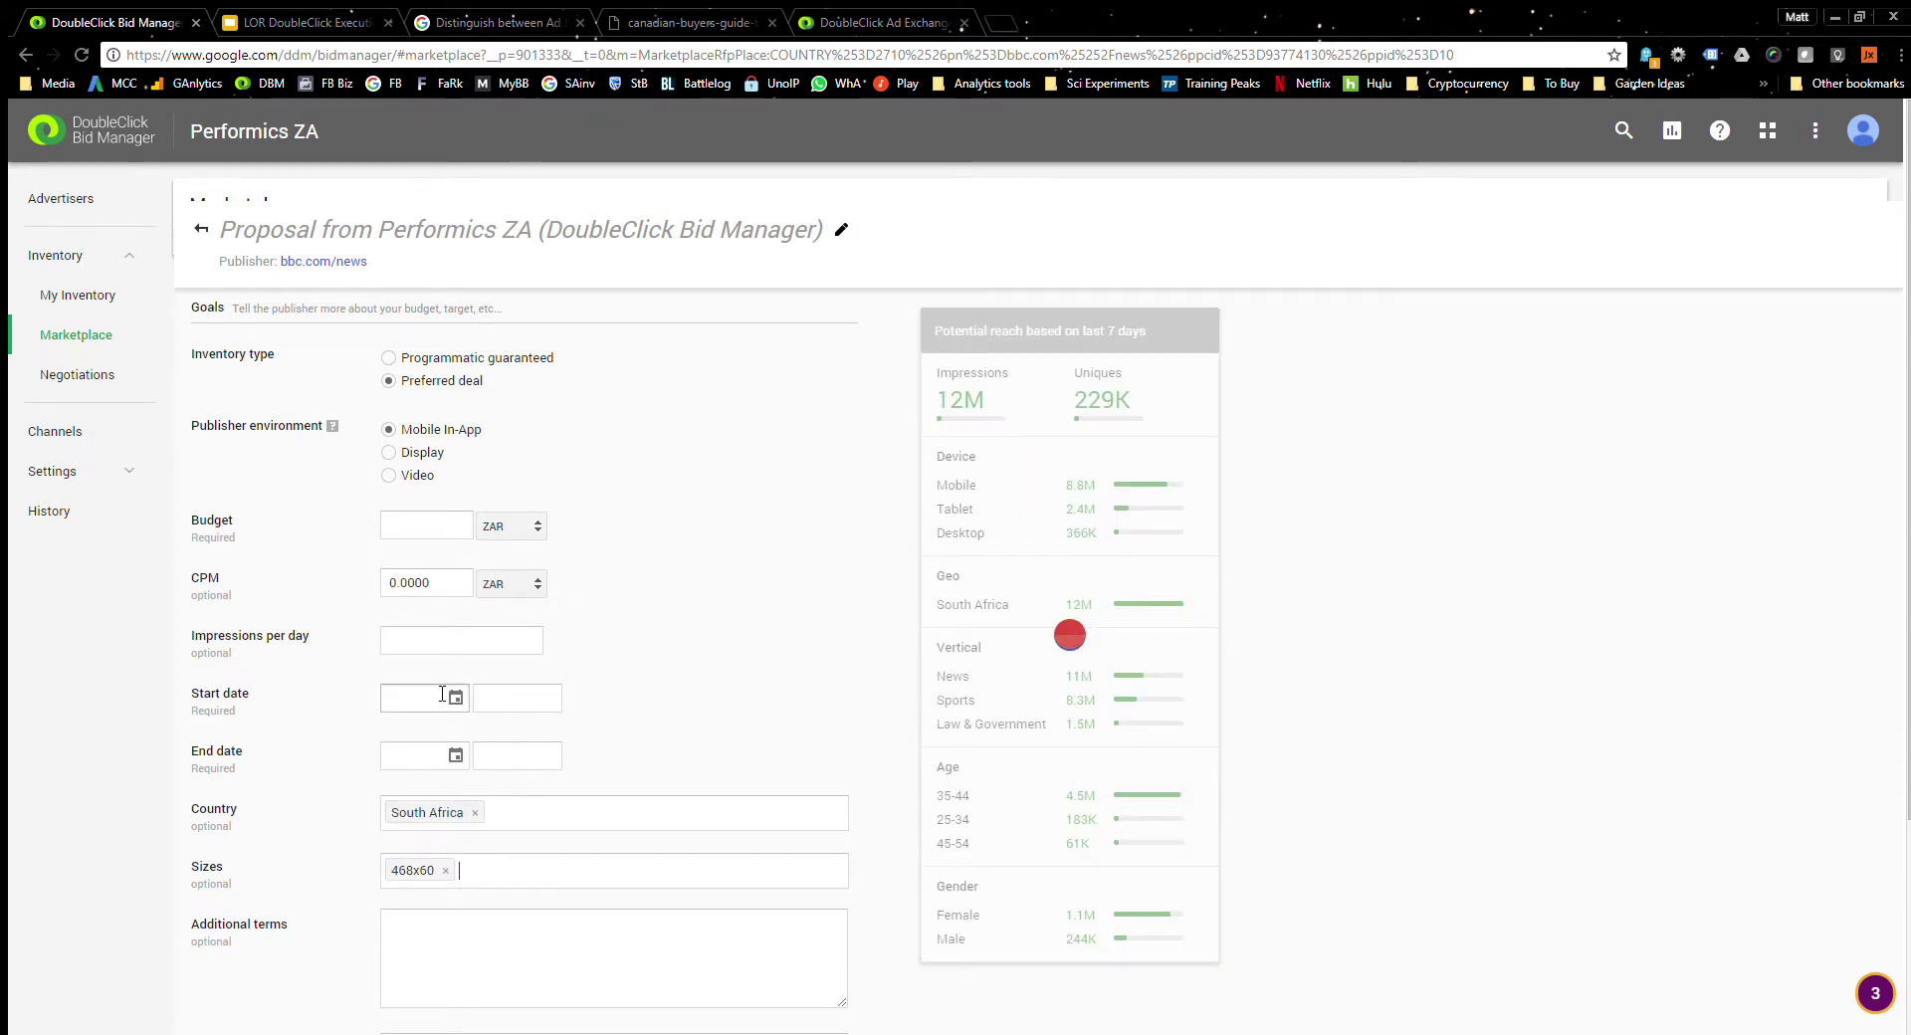
left_click(474, 870)
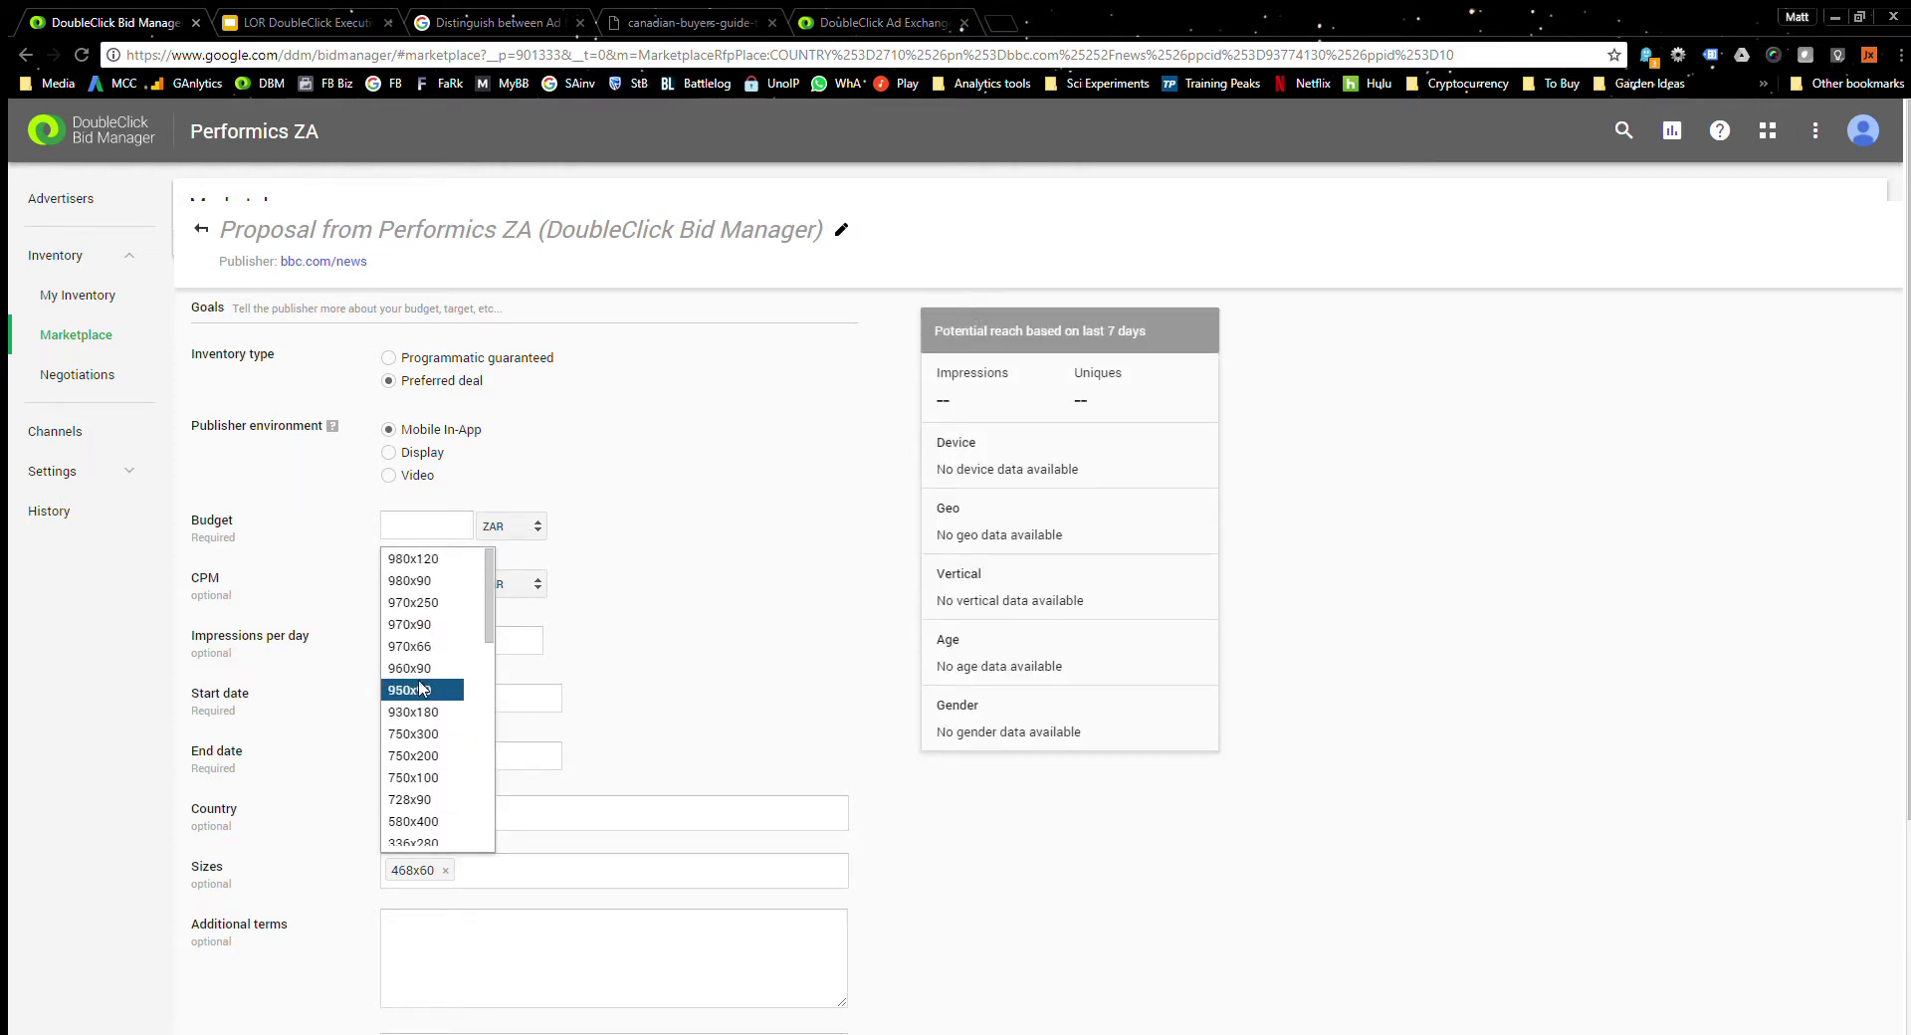
left_click(567, 936)
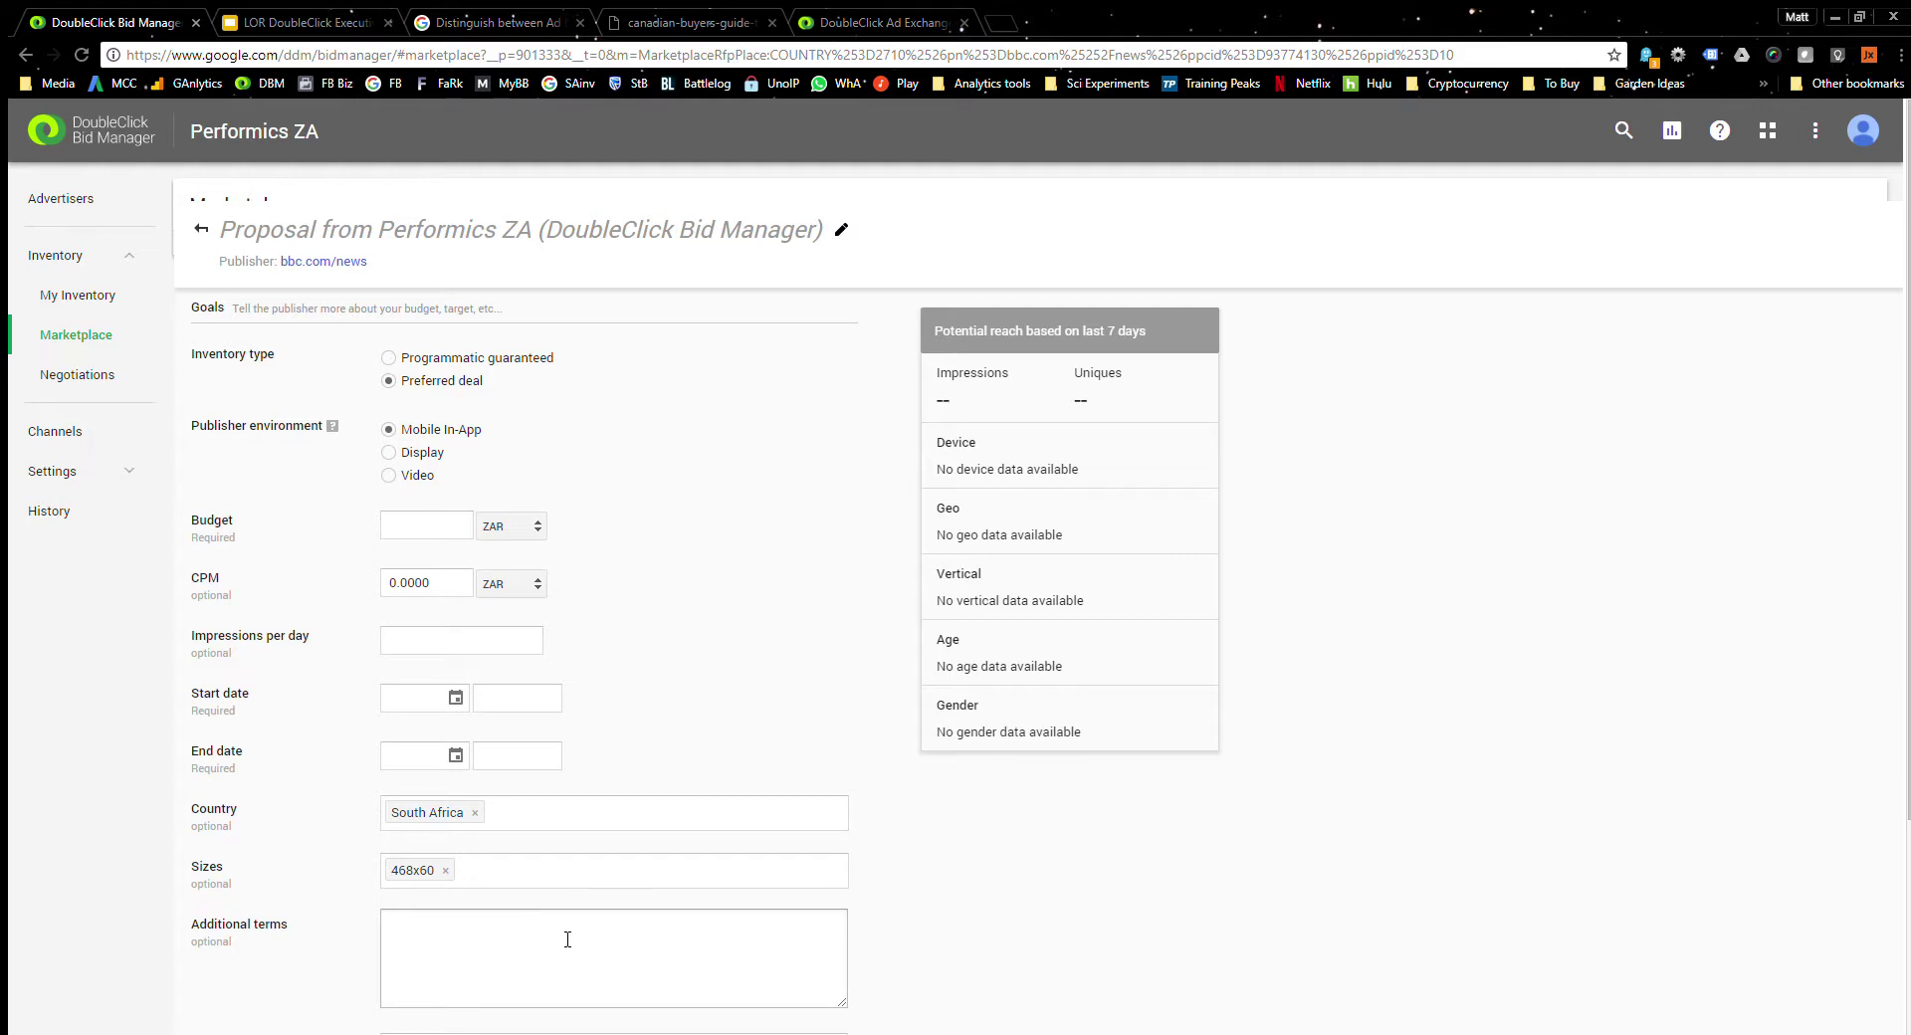
Review the rest of the proposal form down to the message field, and discard the proposal to return to the Marketplace.
scroll(533, 864, "down", 1)
scroll(532, 864, "down", 2)
left_click(469, 875)
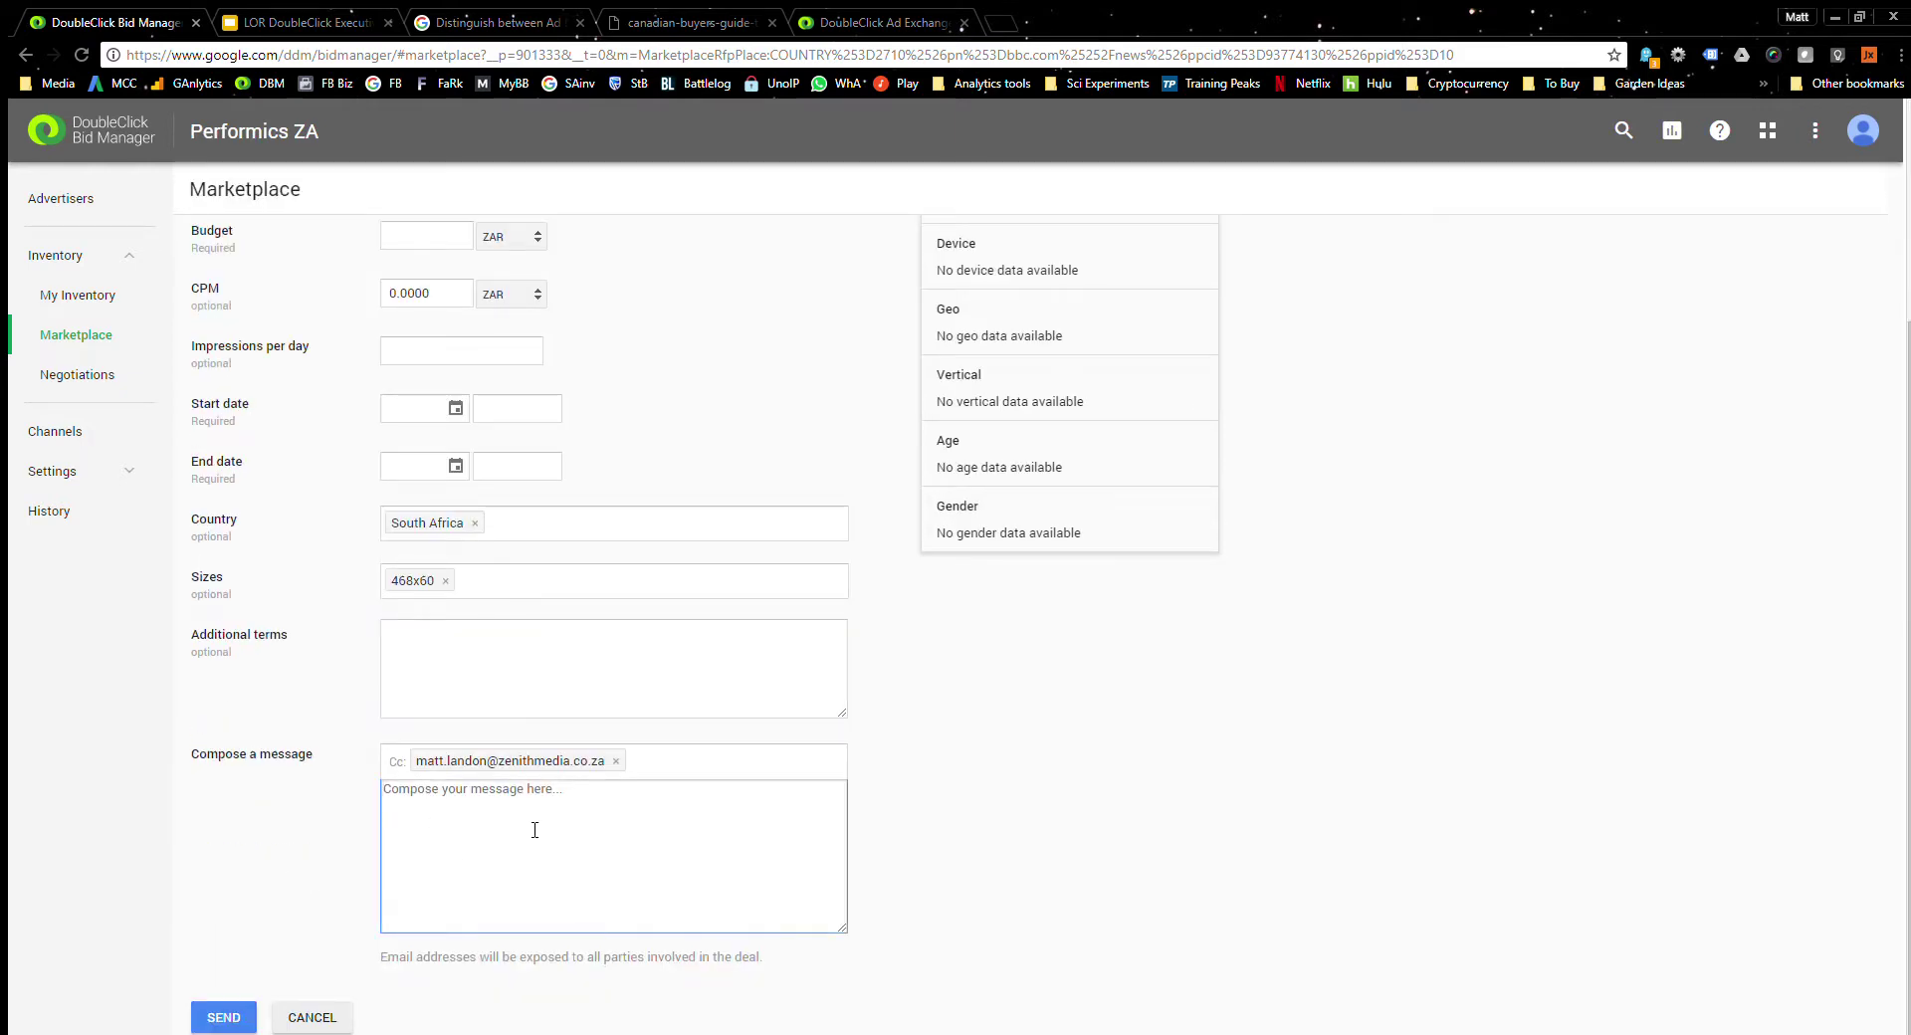
scroll(513, 772, "up", 3)
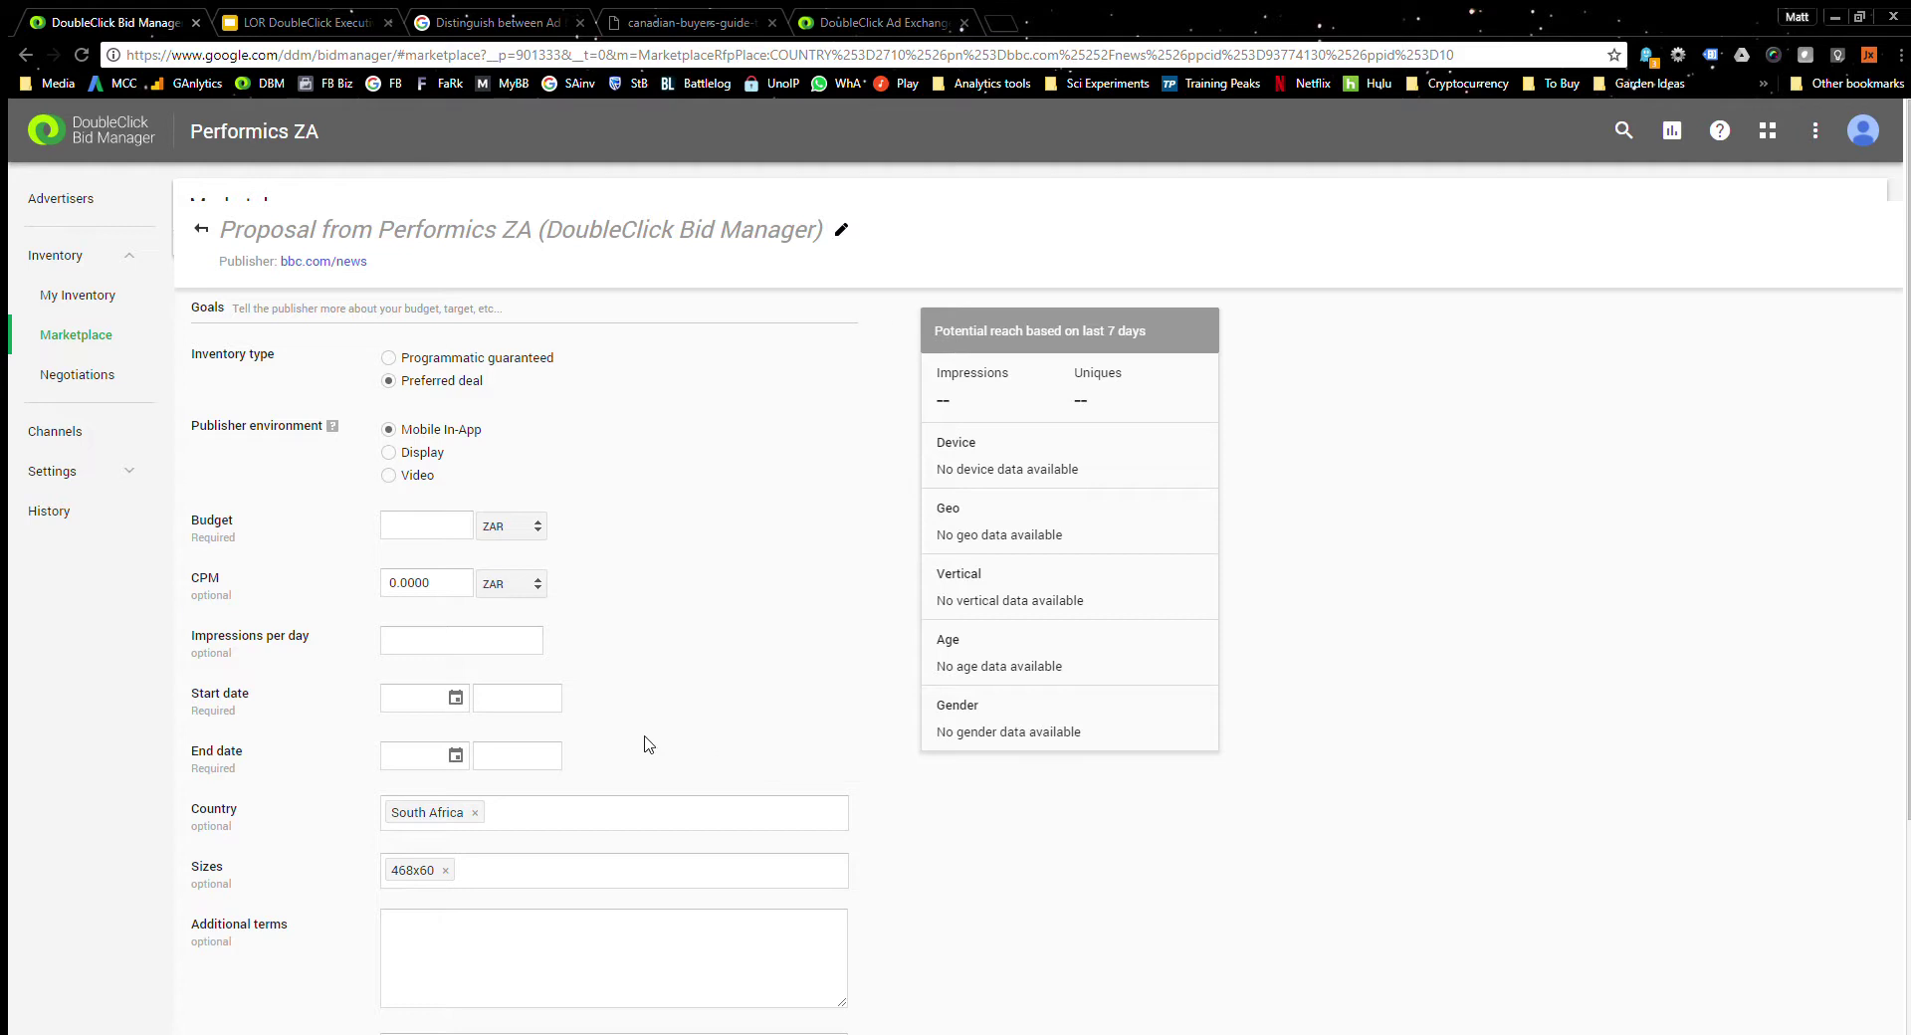
scroll(615, 736, "down", 1)
scroll(622, 733, "up", 1)
left_click(201, 229)
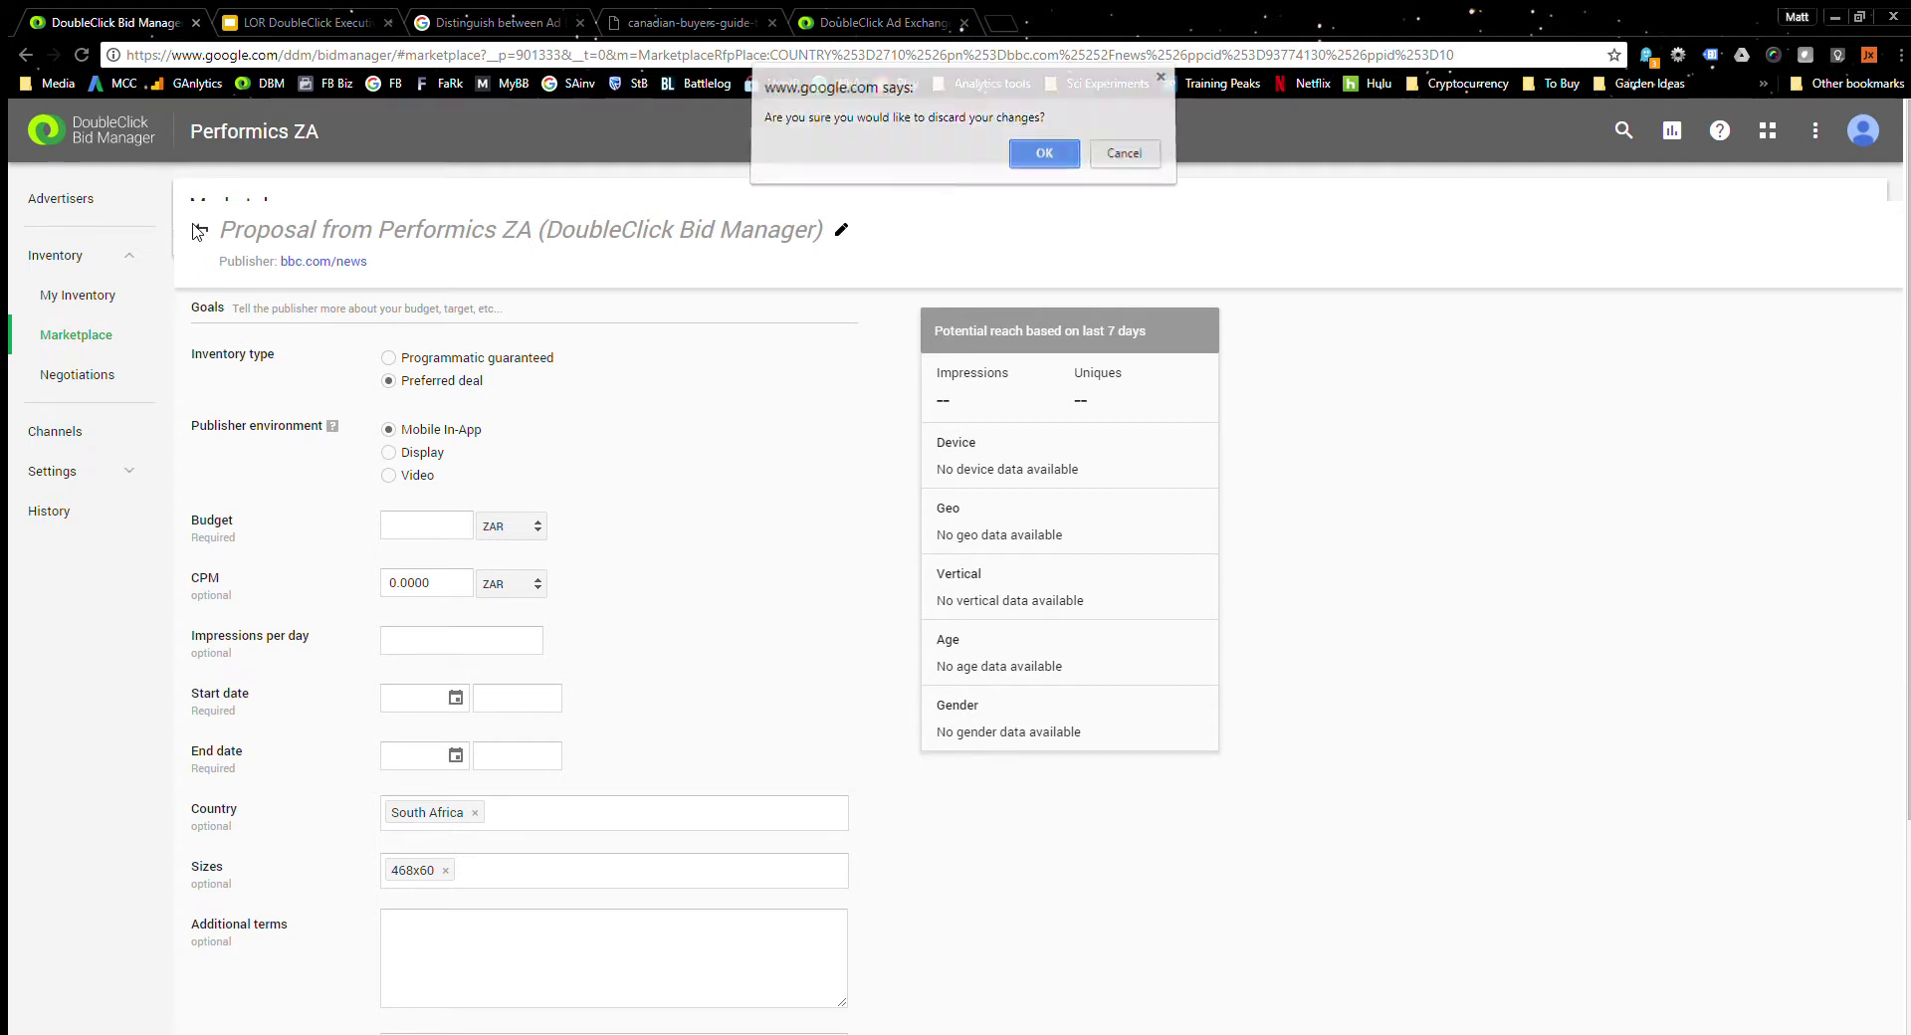
left_click(1044, 161)
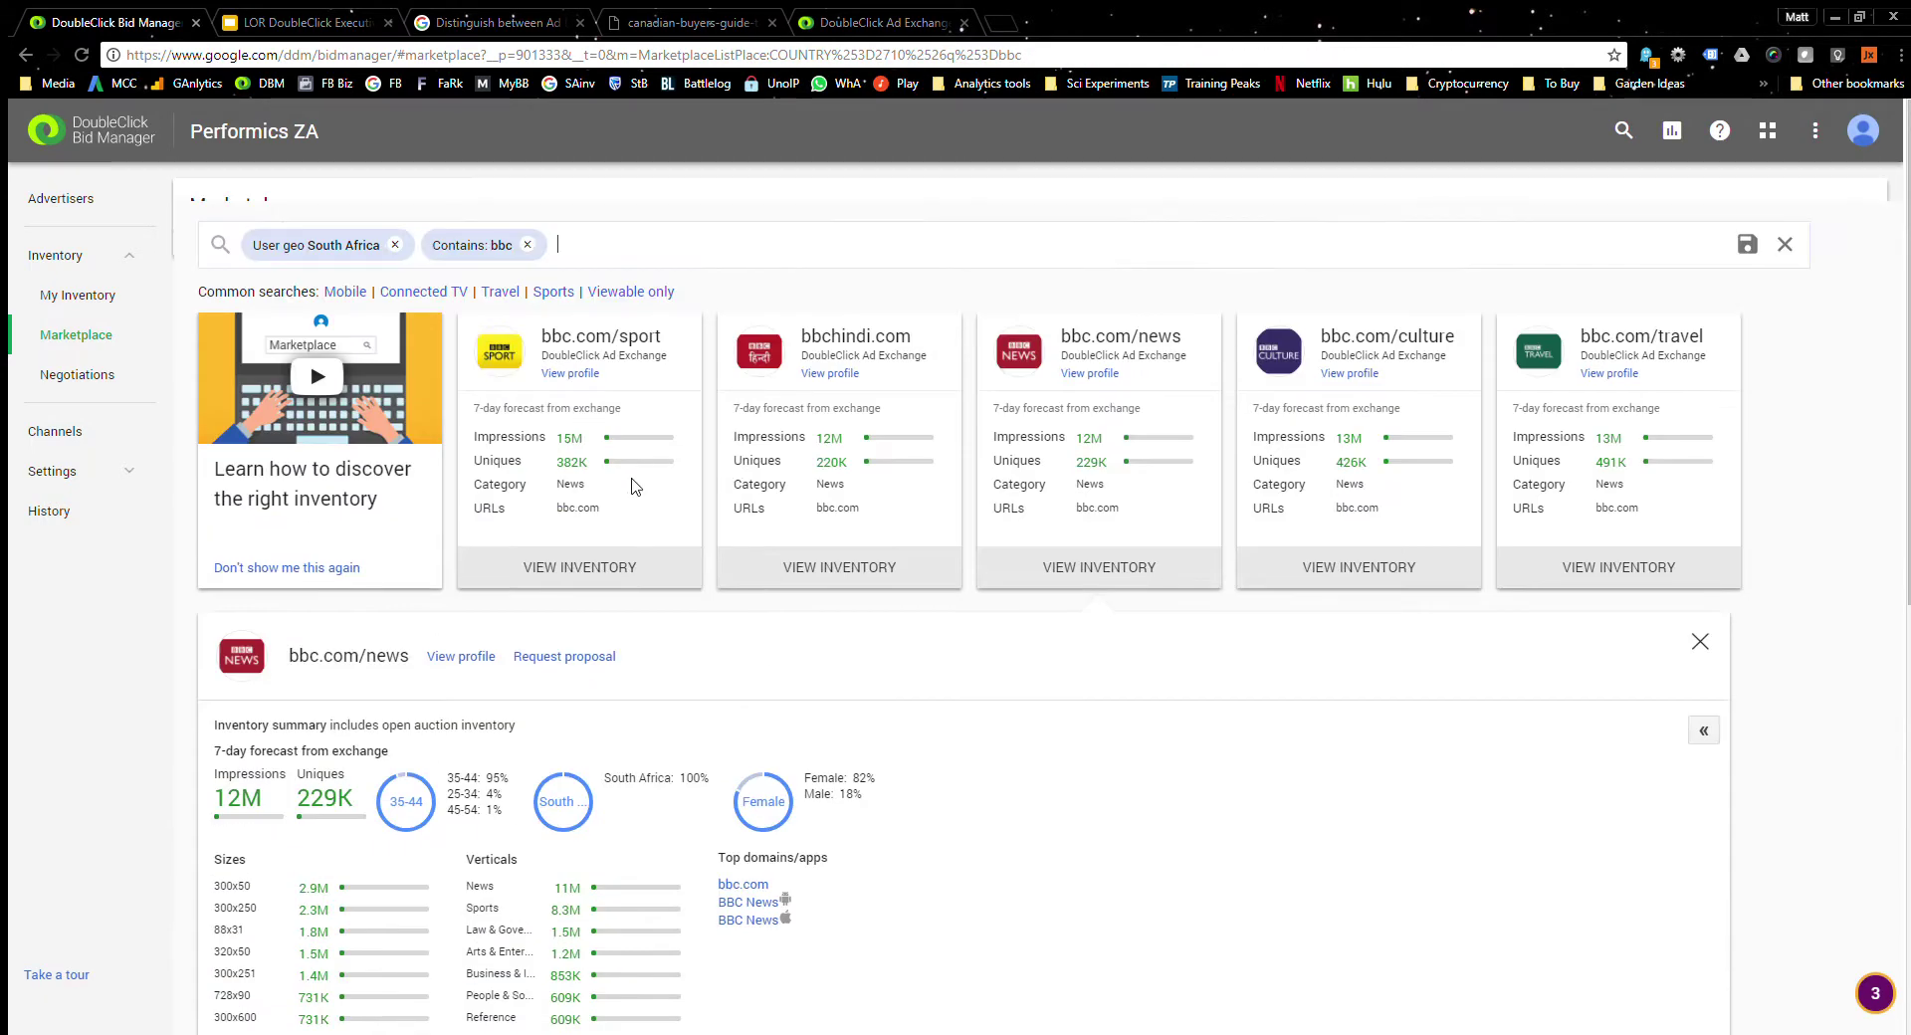